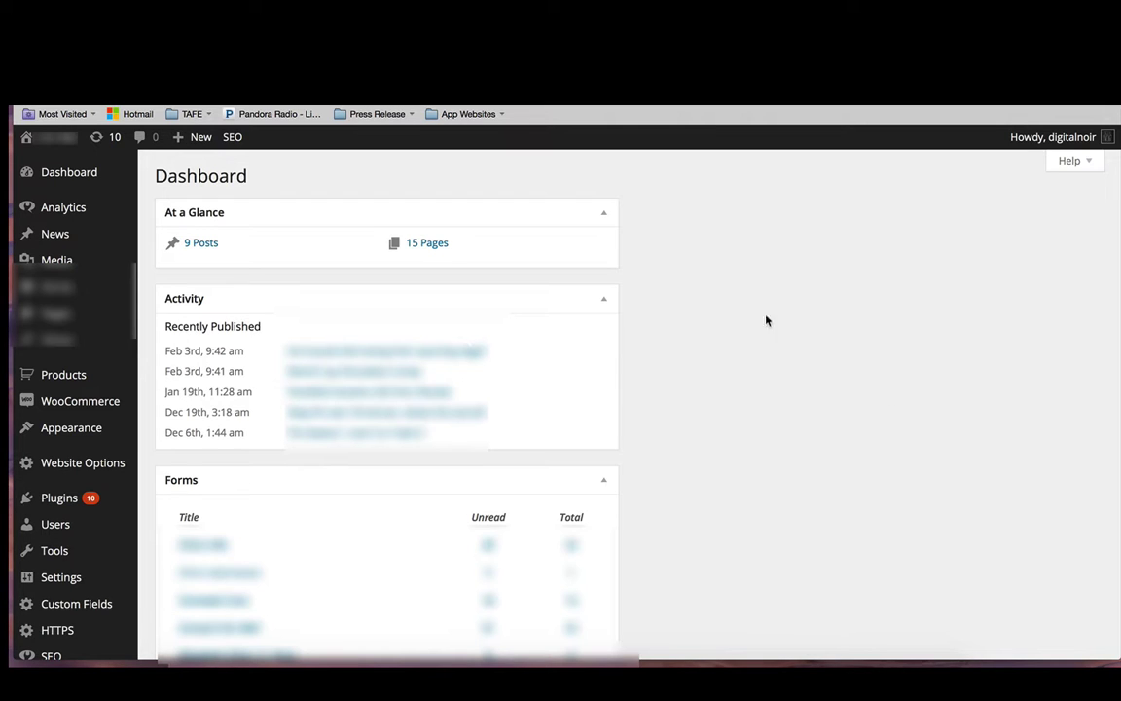
- Open the form for adding a new product
mouse_move(65, 382)
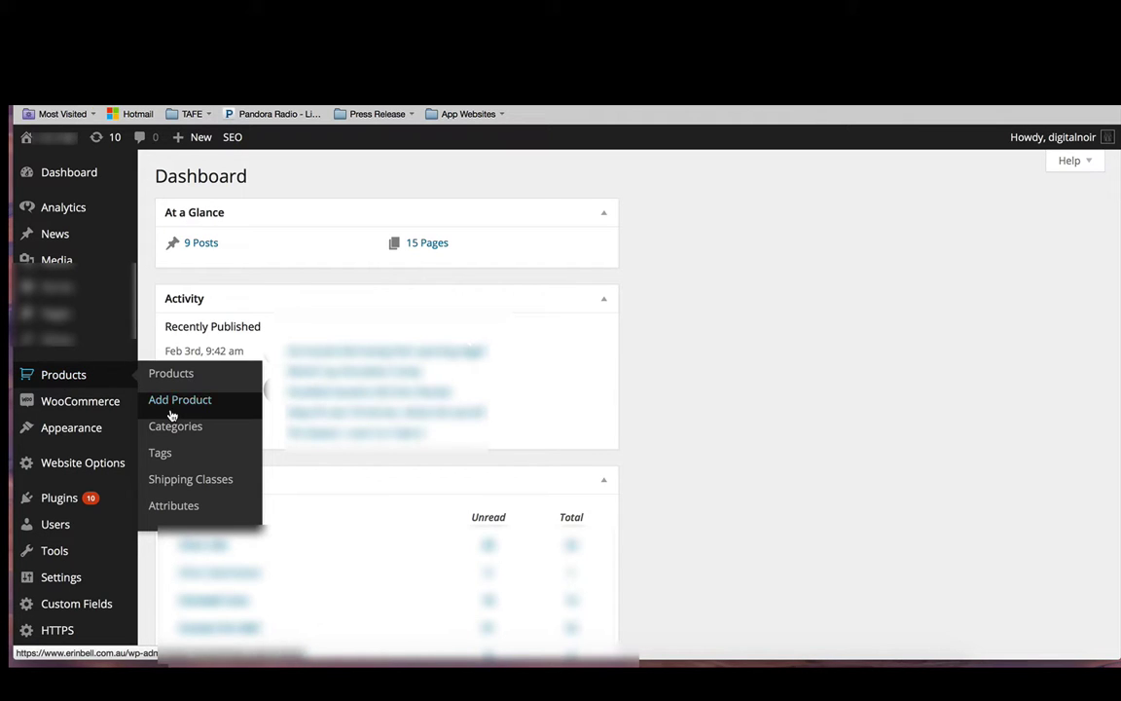
mouse_move(191, 138)
left_click(443, 402)
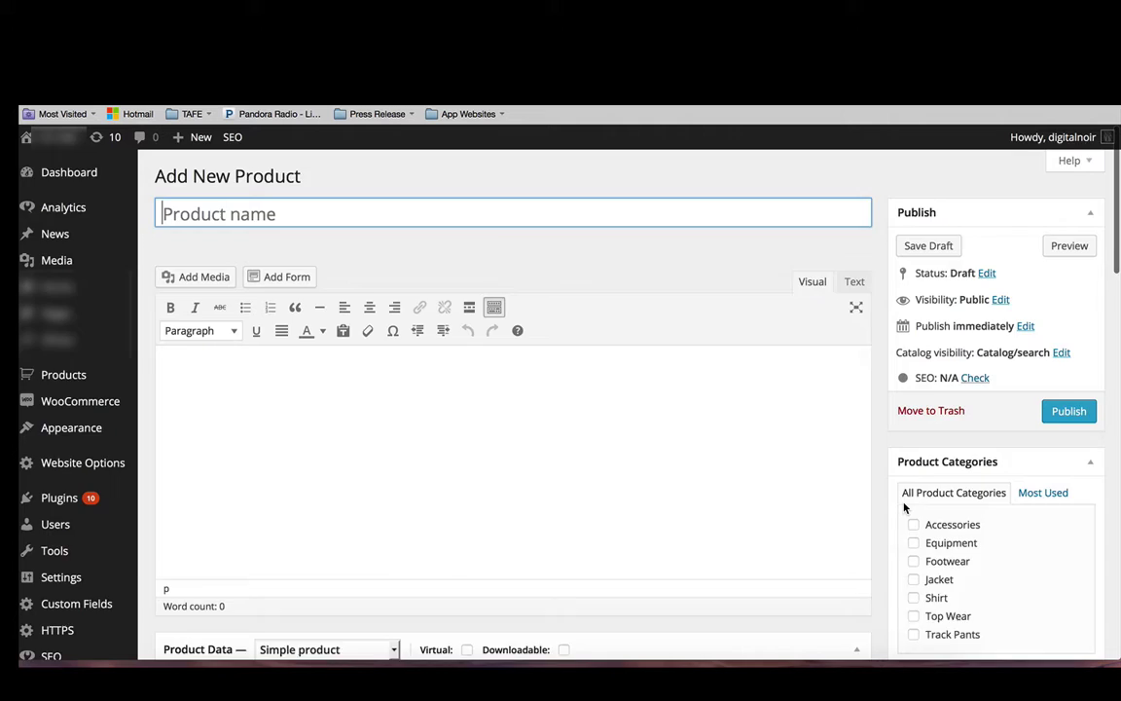
- Look through the new product form's sections, including categories, tags, product data, product tabs, gallery, featured image and custom fields
scroll(904, 507, "down", 1)
scroll(904, 507, "up", 1)
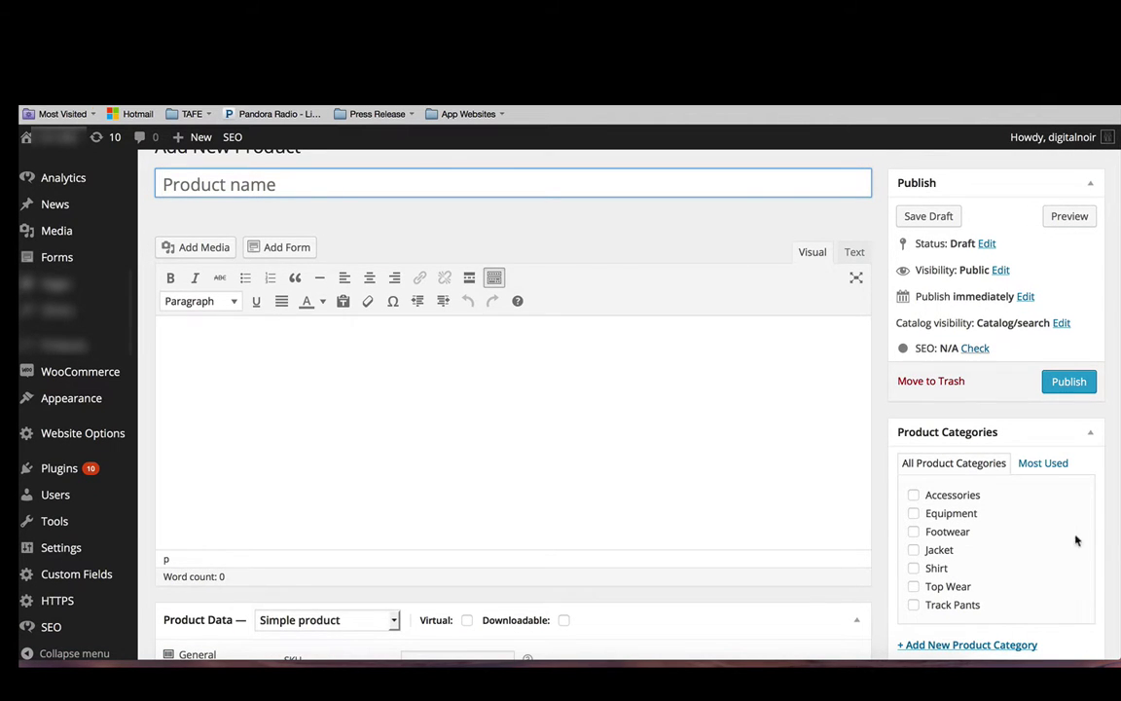
scroll(806, 494, "down", 5)
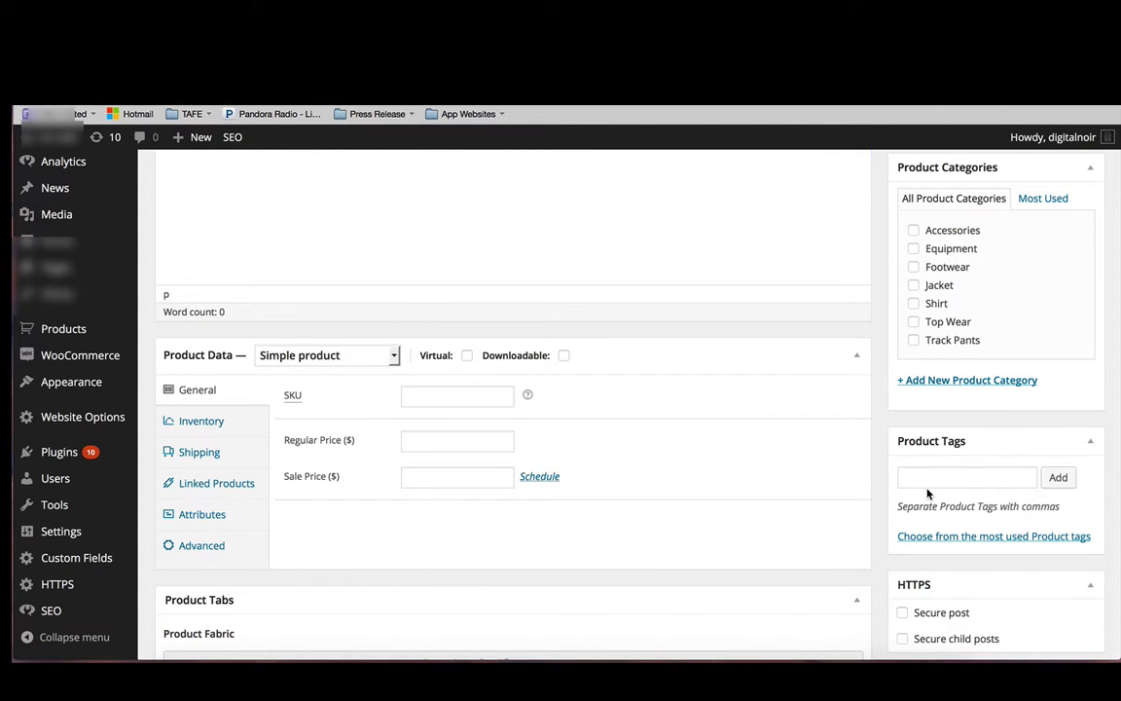
scroll(927, 494, "down", 3)
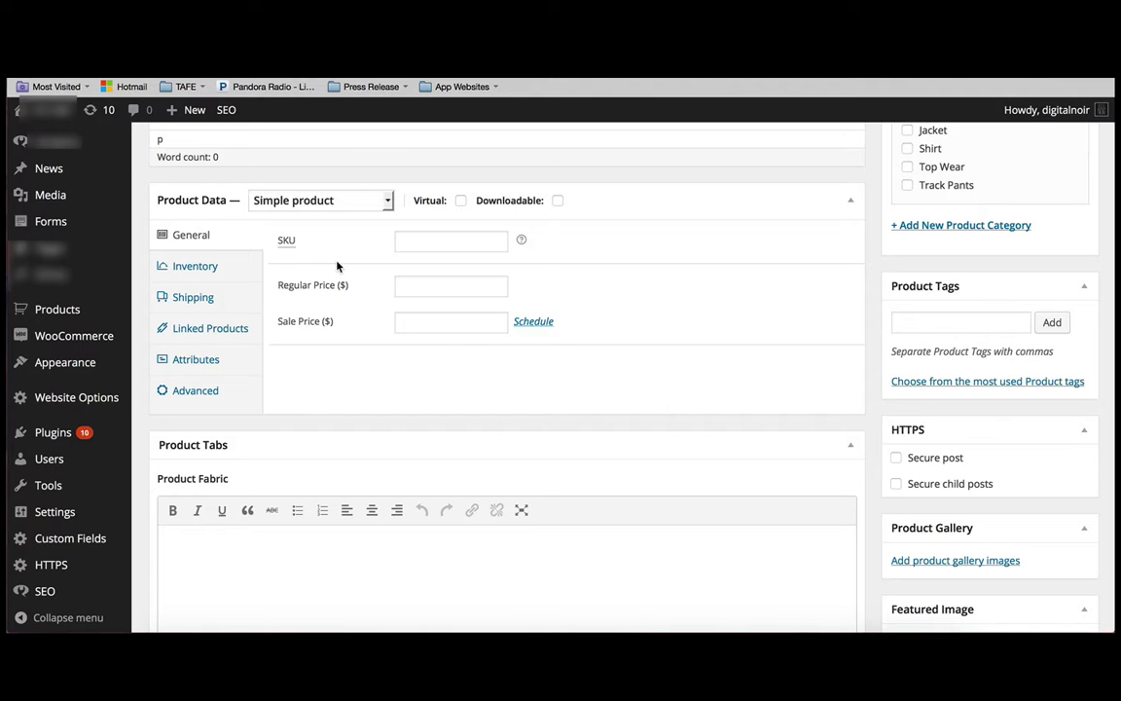
scroll(879, 445, "down", 3)
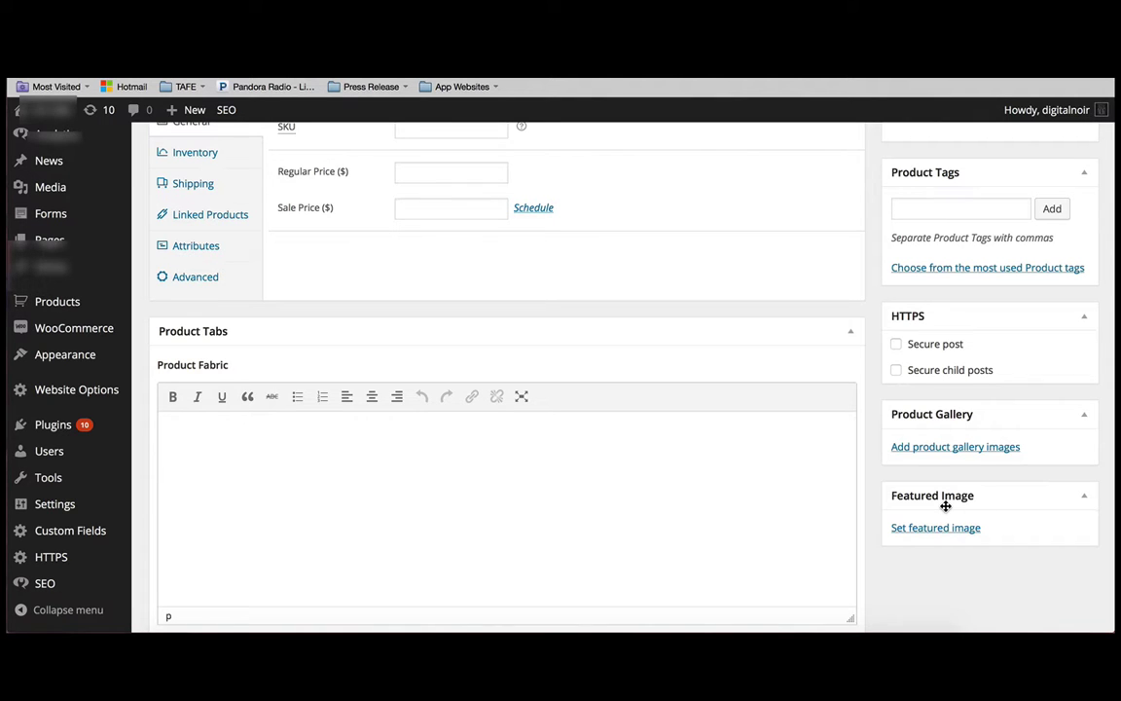
scroll(733, 425, "down", 2)
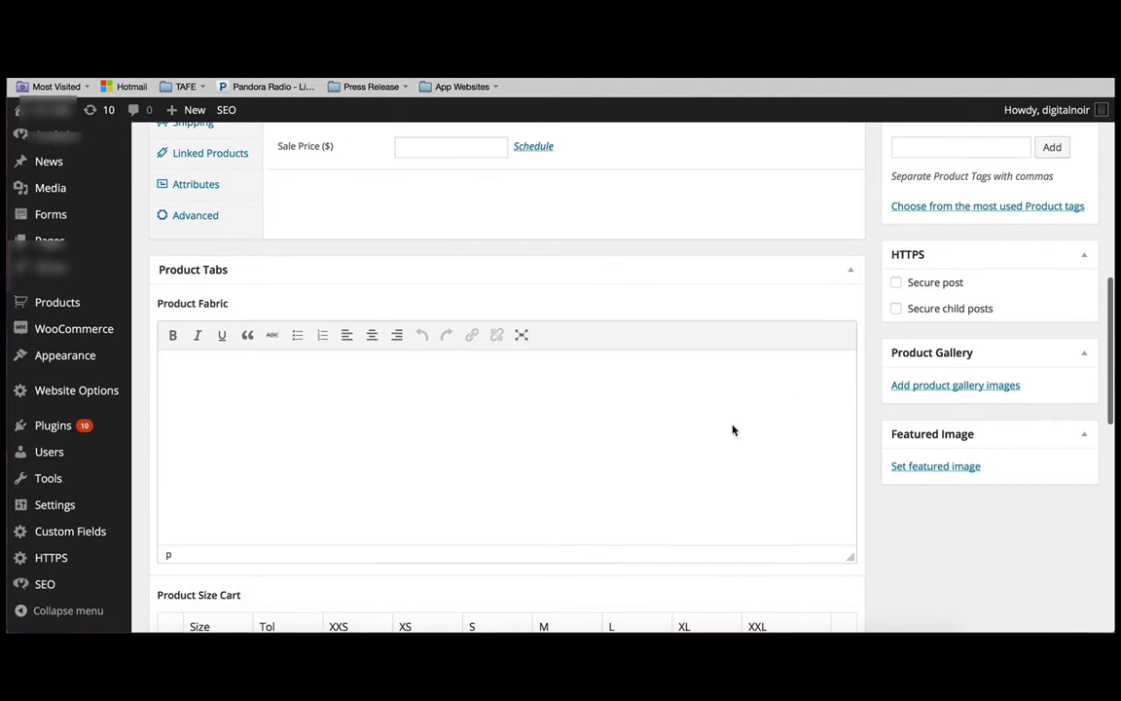
scroll(732, 430, "down", 10)
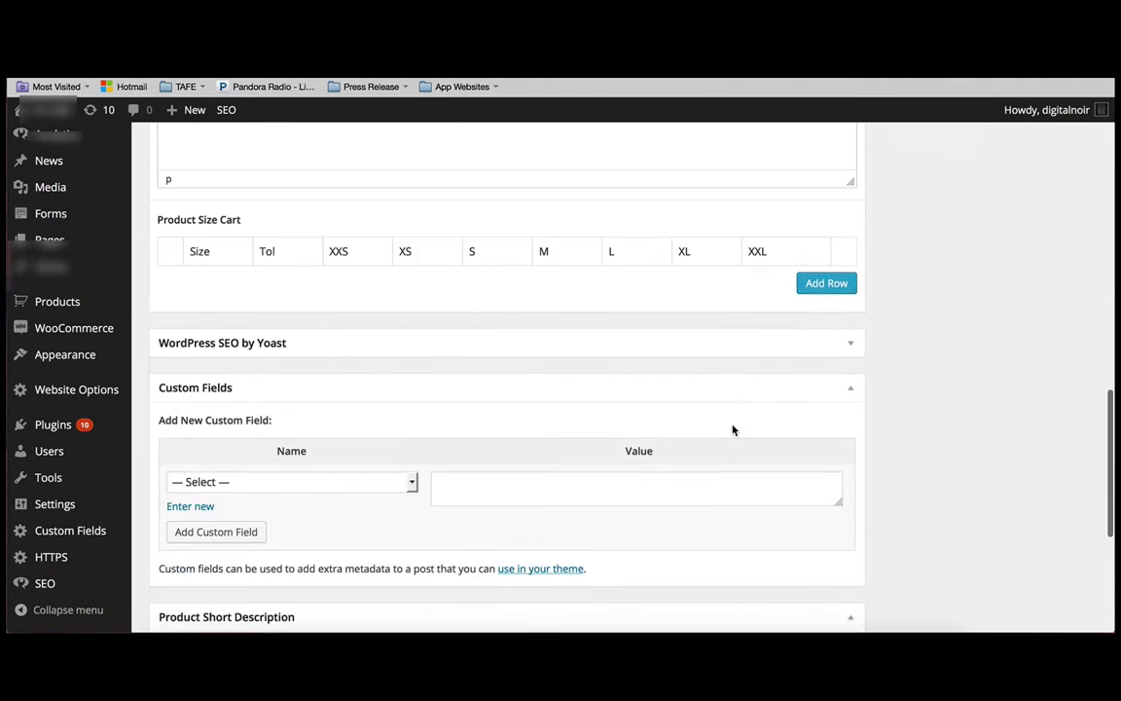
scroll(733, 430, "up", 9)
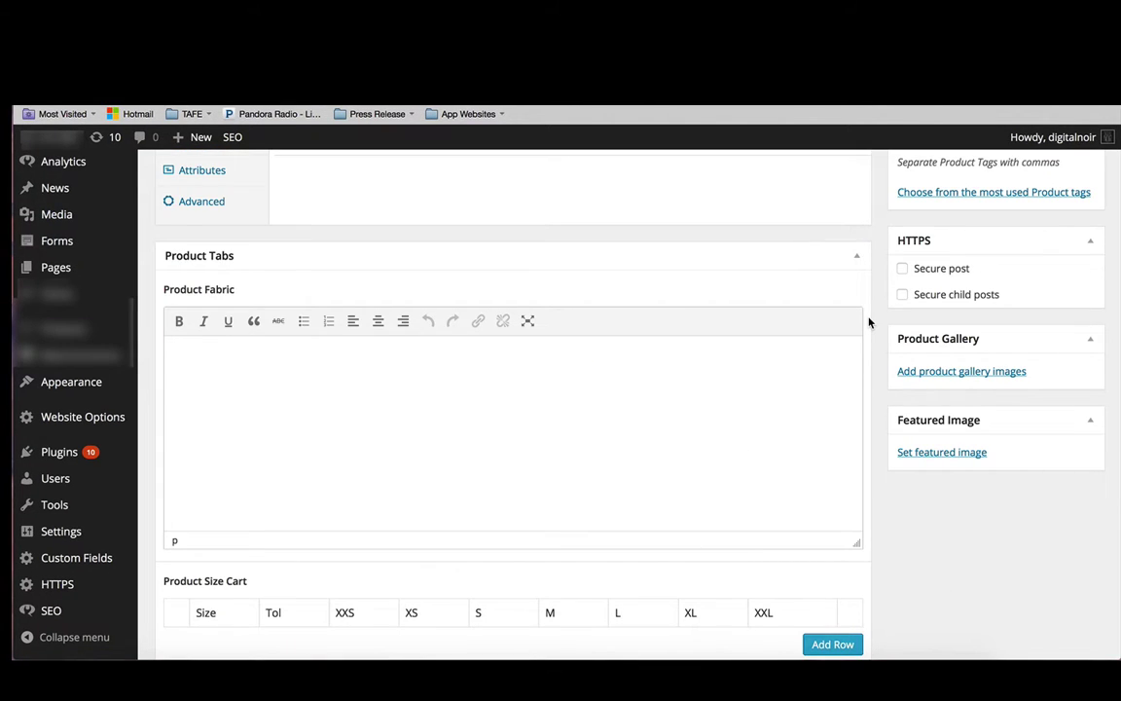
scroll(869, 322, "up", 10)
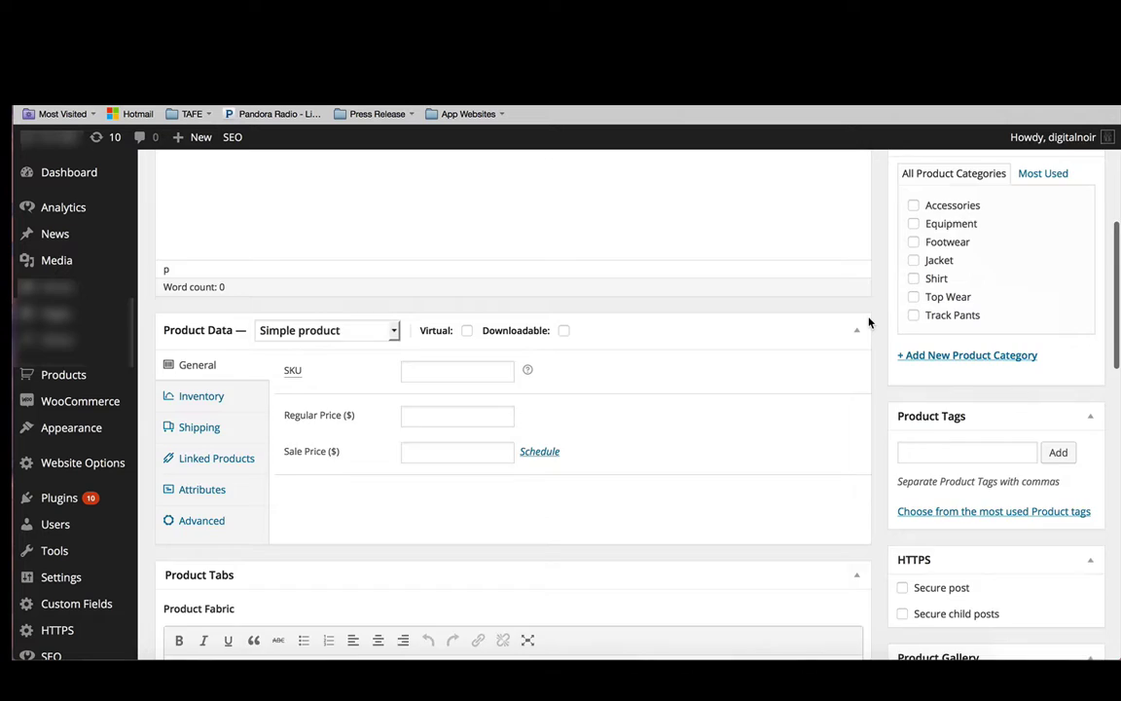
scroll(869, 322, "up", 4)
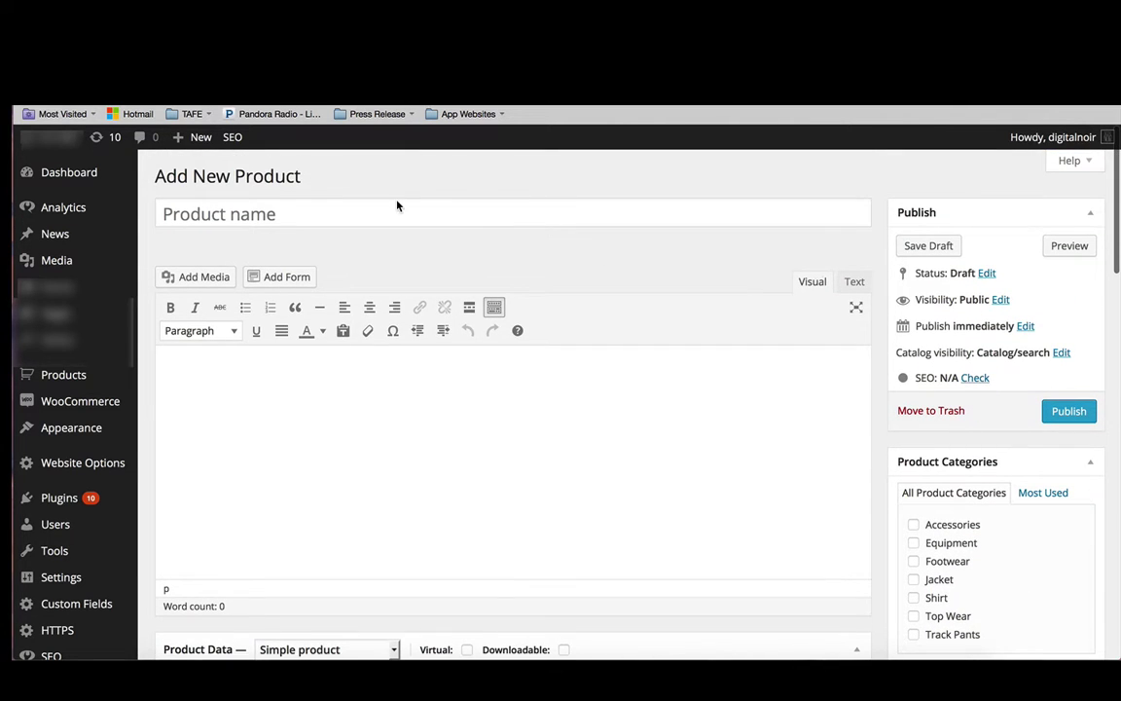
- Name the product "Hooded Jumper" and enter the description "This hooded jumper is sure to keep you warm this winter with it's wool inner lining."
left_click(258, 212)
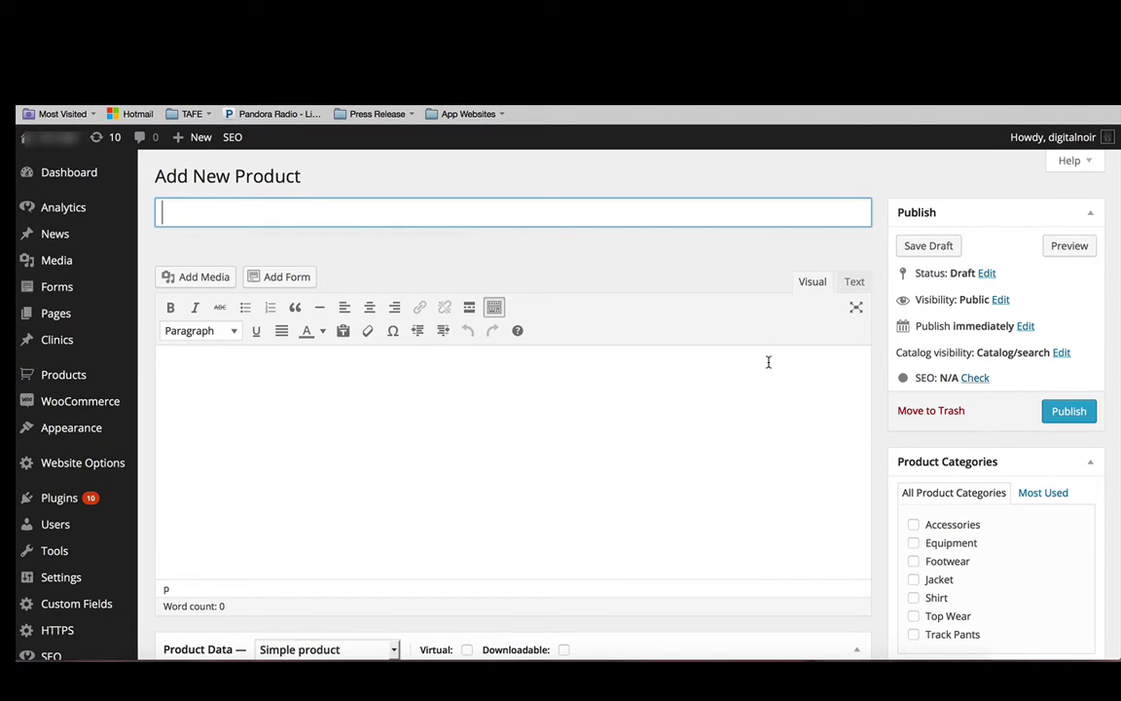
type("Hooded Jumper")
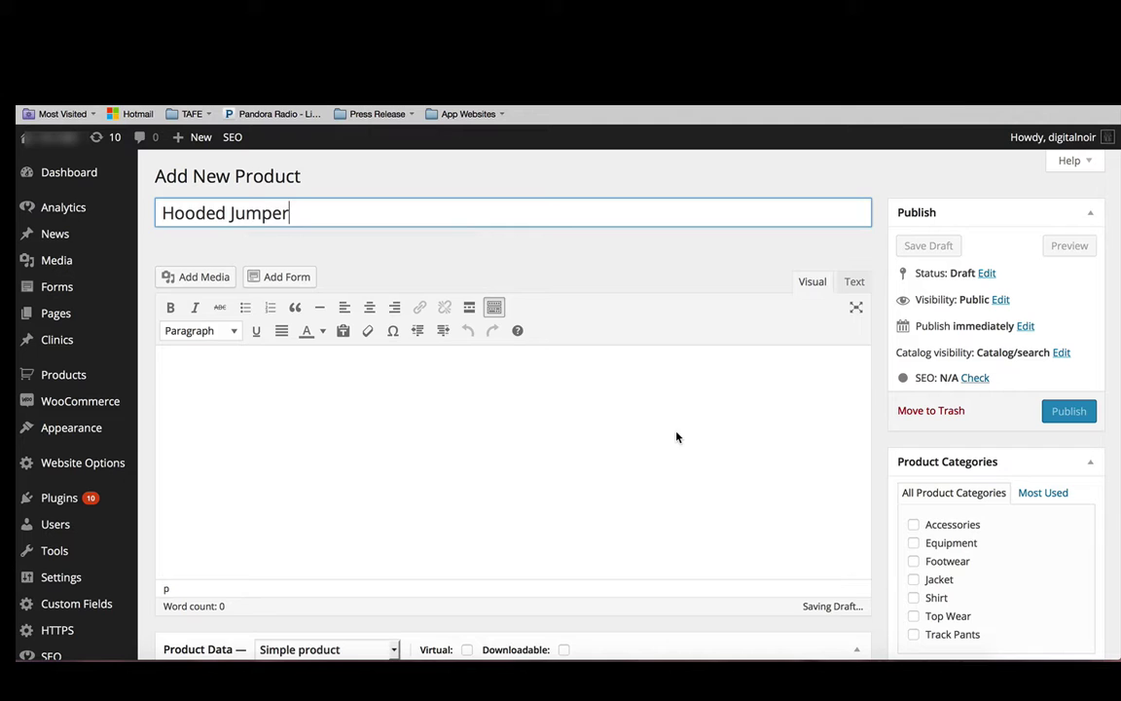
left_click(429, 380)
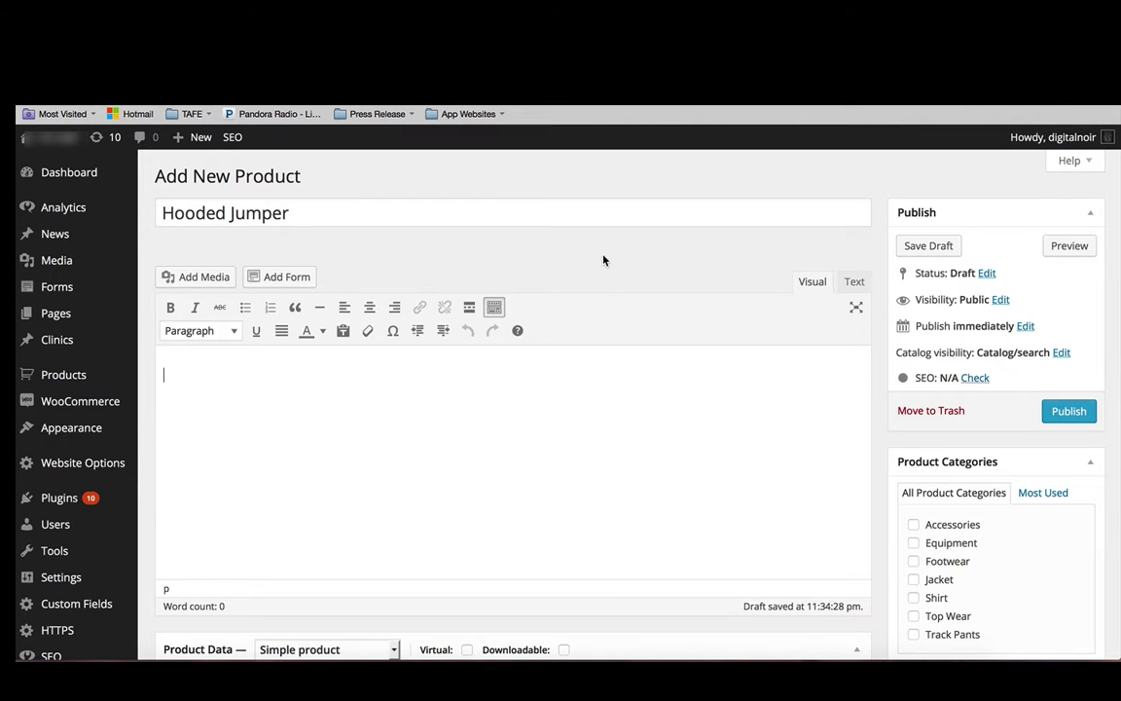
type("This ")
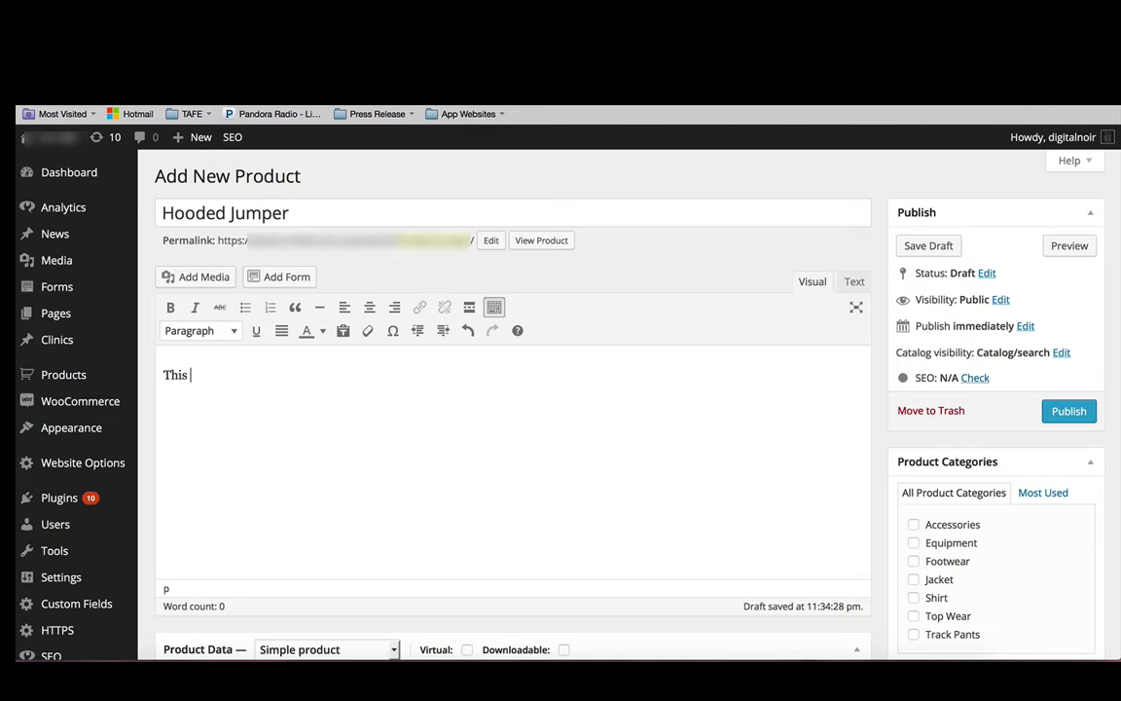
type("hooded Jum")
key("BackSpace")
key("BackSpace")
key("BackSpace")
type("jumper is")
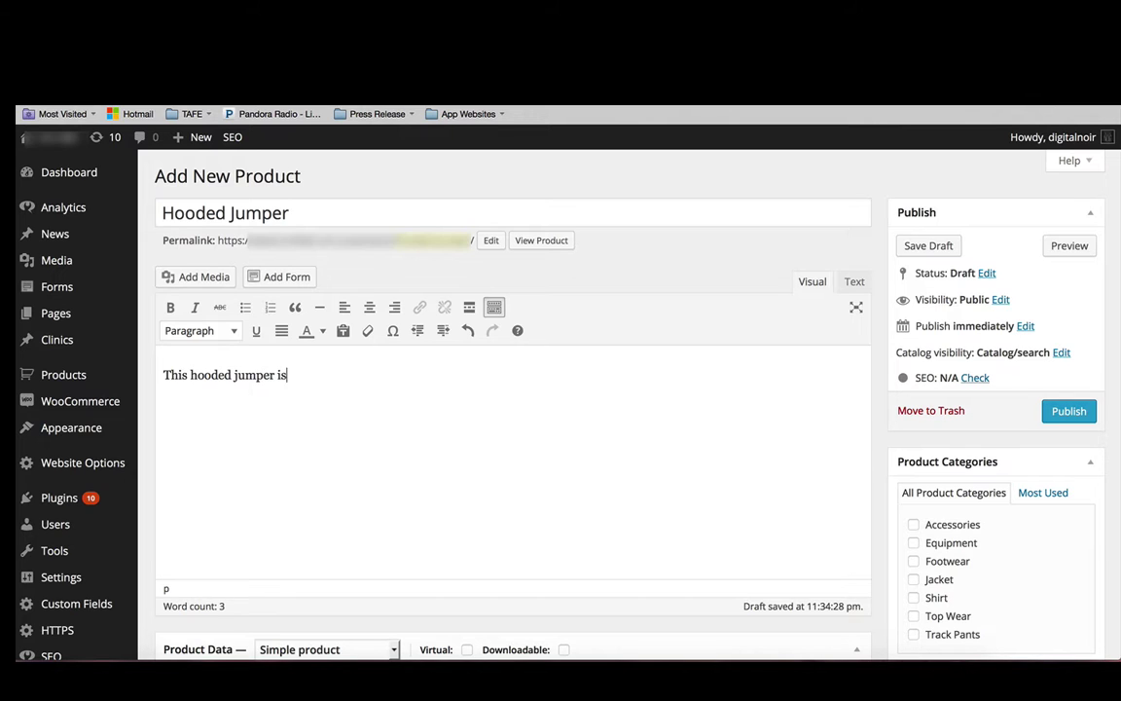
type(" sure to keep you rwarm")
key("BackSpace")
key("BackSpace")
key("BackSpace")
key("BackSpace")
key("BackSpace")
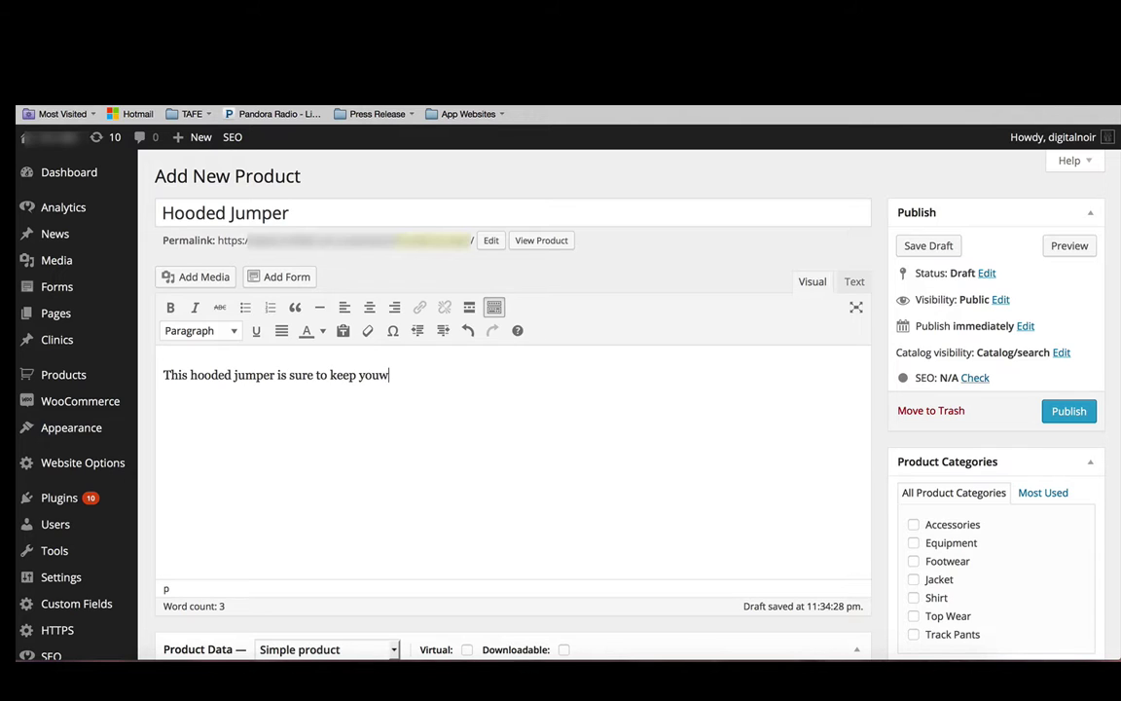
type("warm this winter with i")
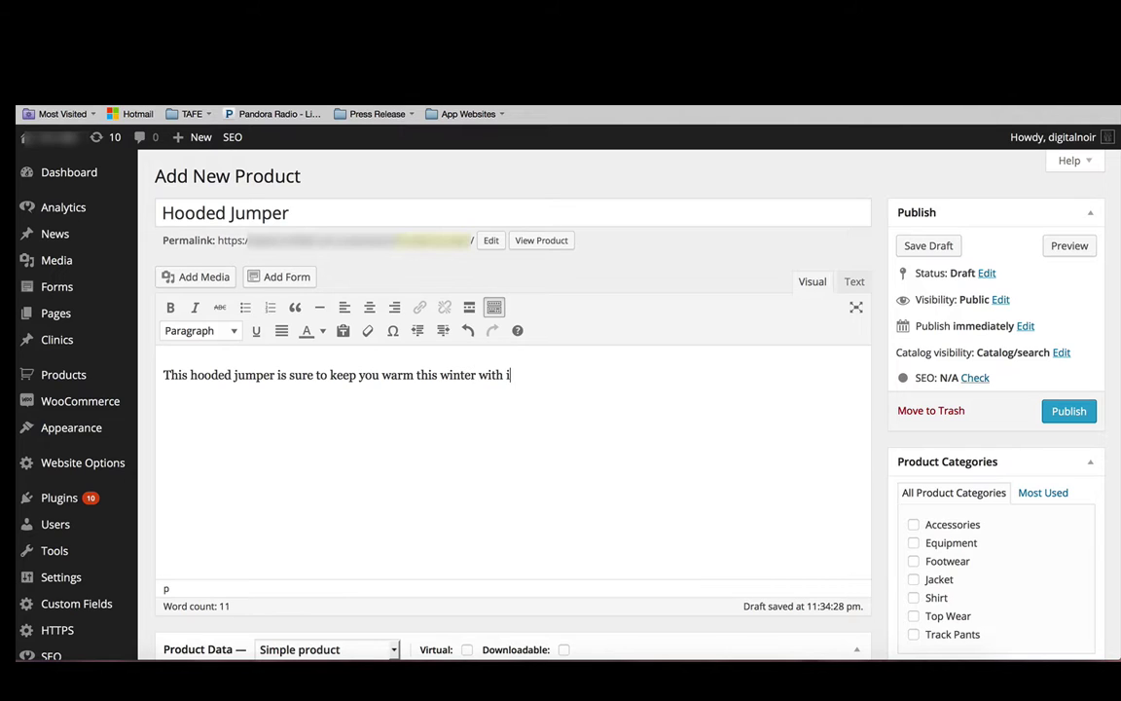
type("t's wool inner lining.")
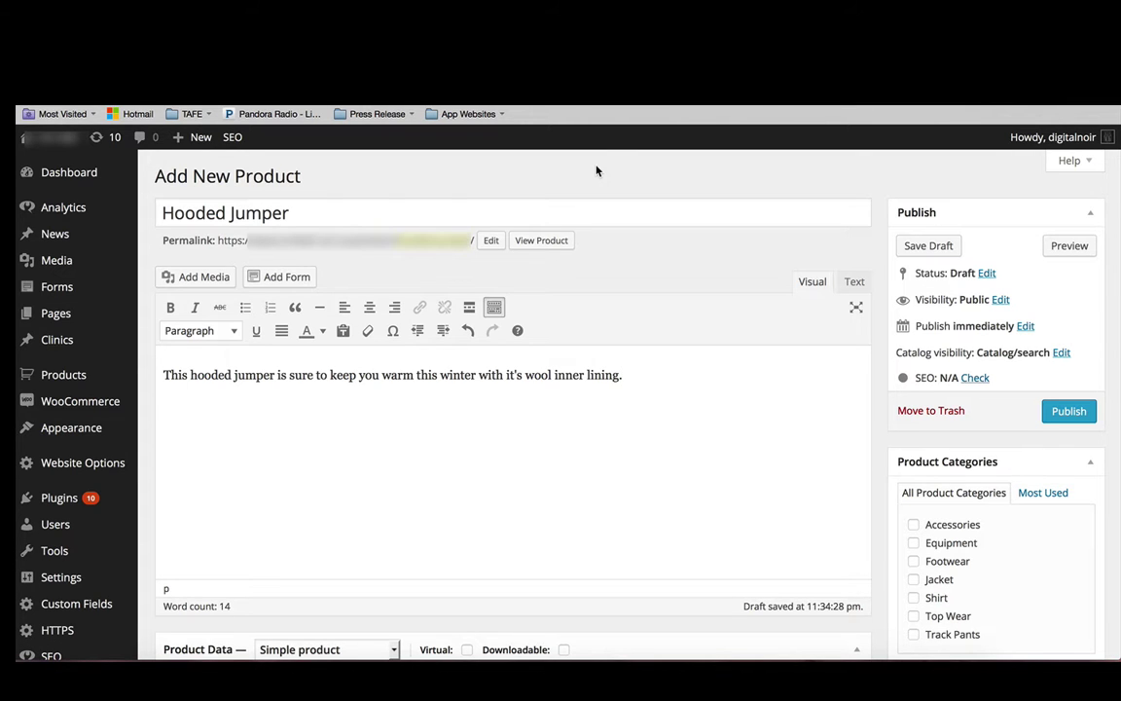
- Assign the product to the Jacket category and fill in a new category named Jumper with Jacket as its parent
scroll(838, 375, "down", 5)
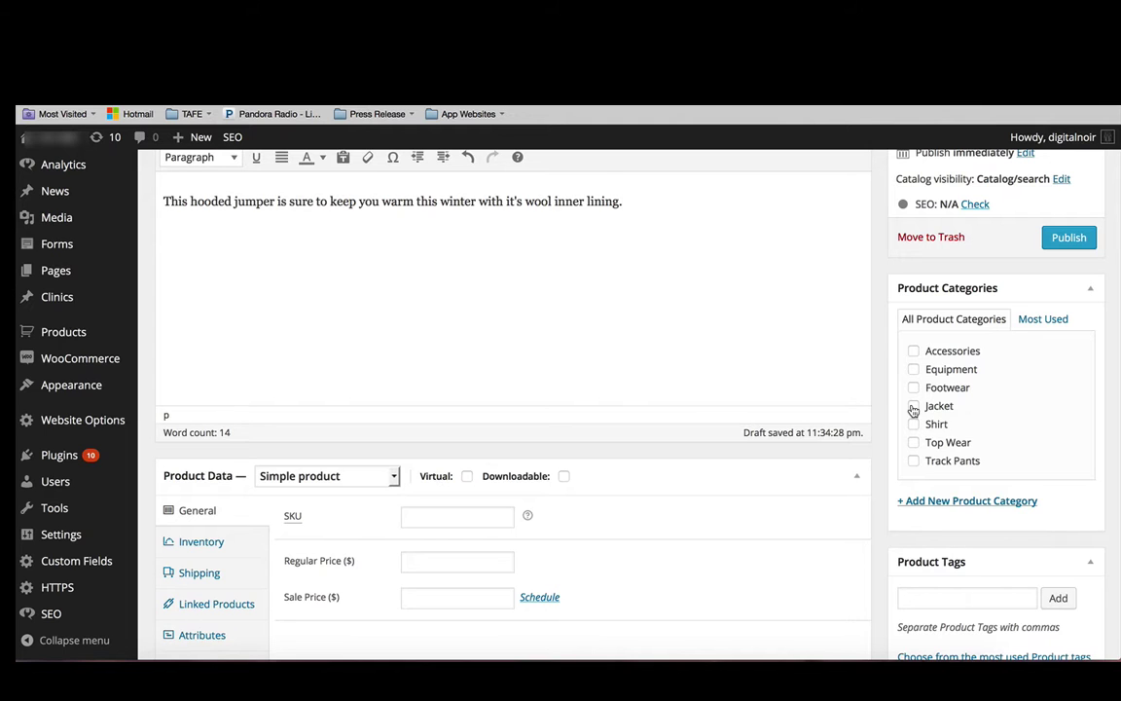
left_click(912, 408)
scroll(912, 408, "down", 3)
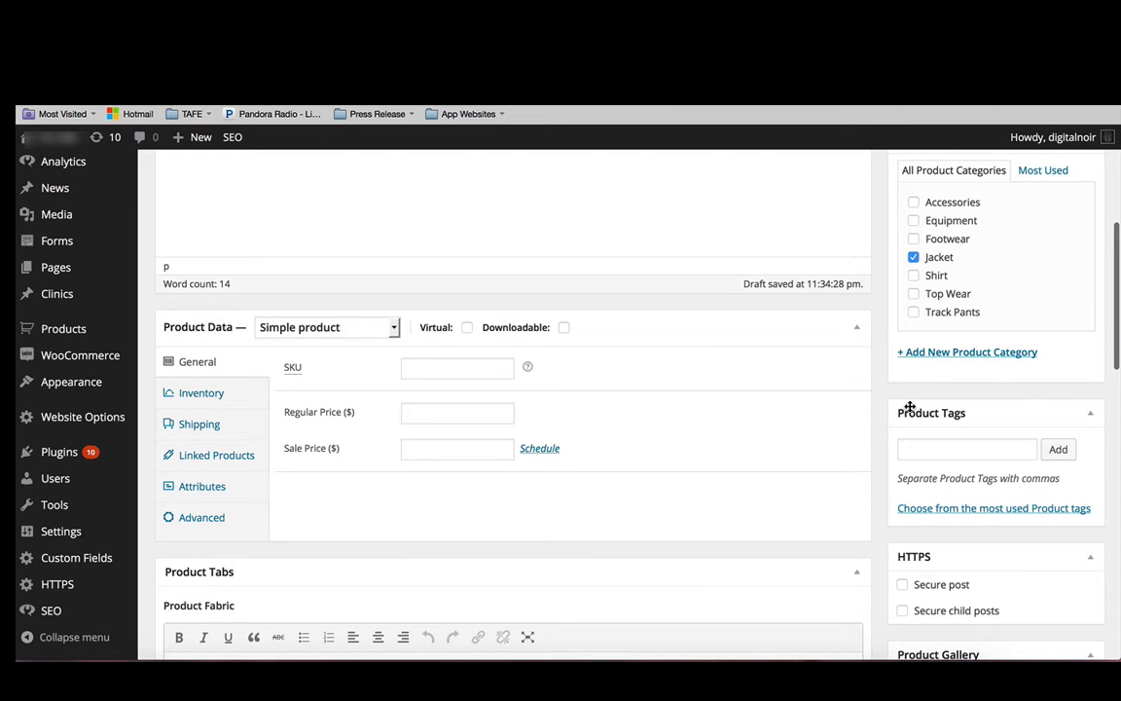
scroll(909, 406, "up", 2)
left_click(932, 440)
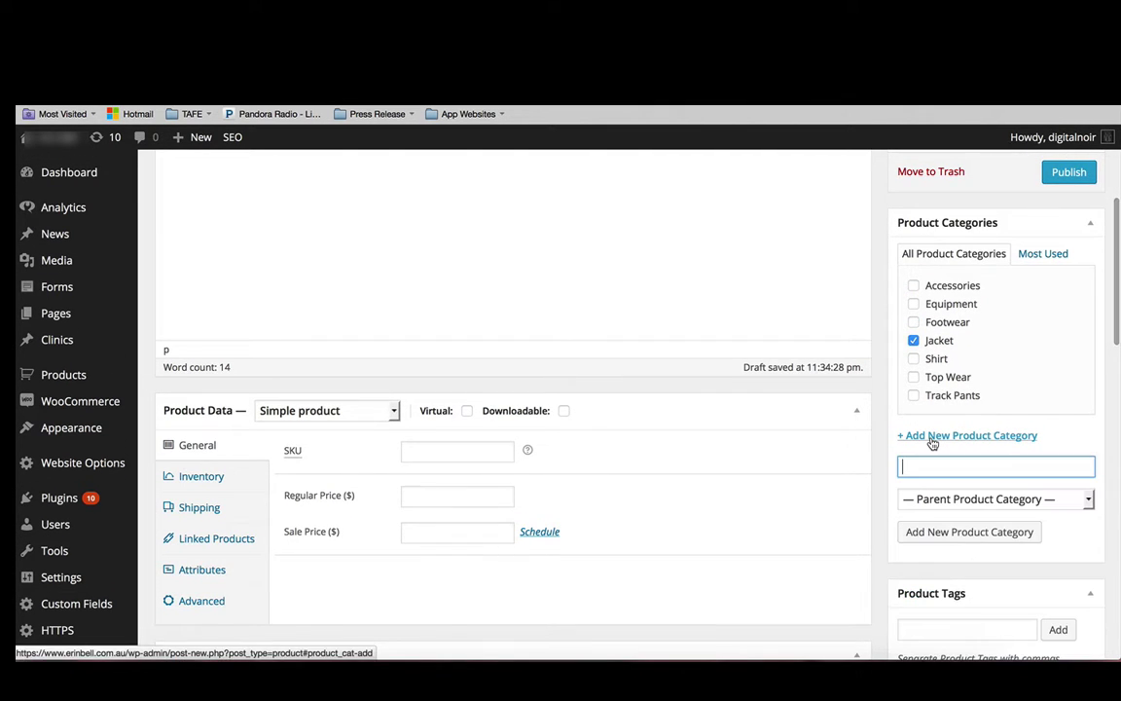
type("Jumper")
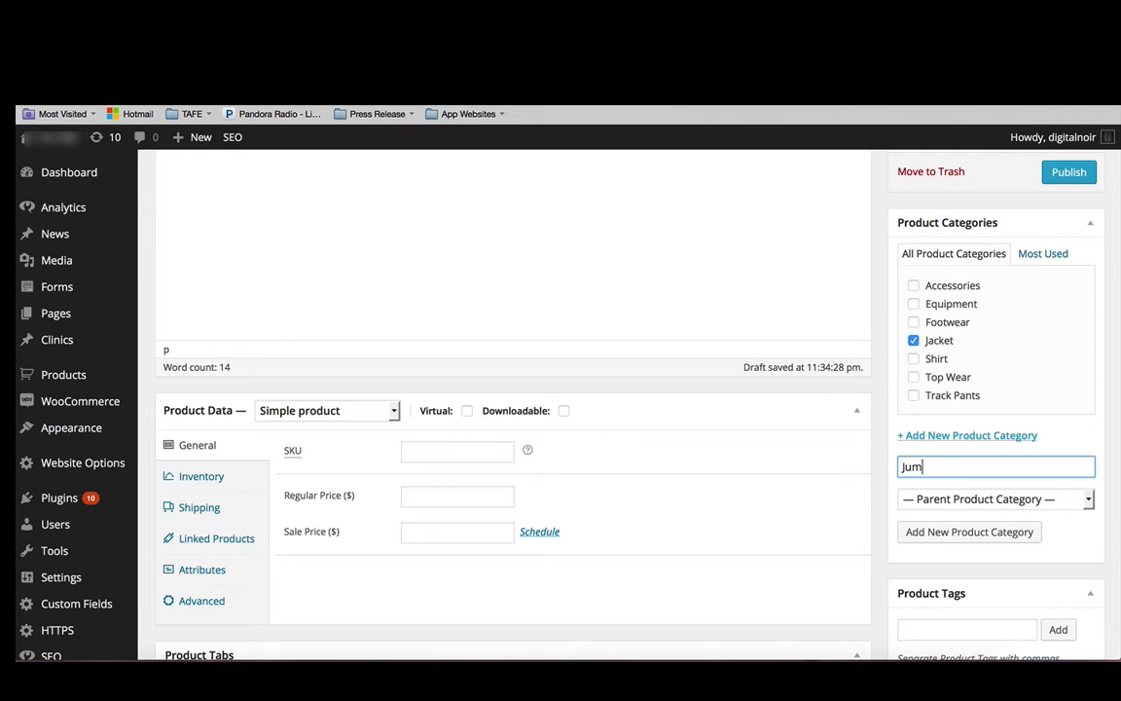
left_click(964, 500)
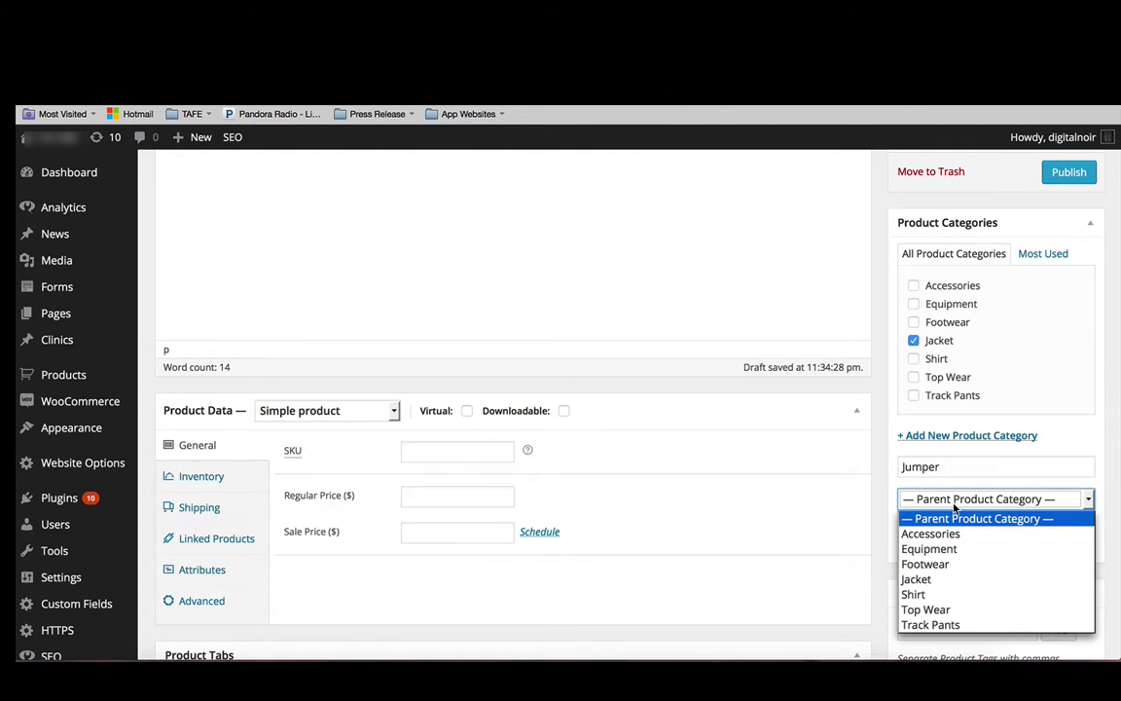
left_click(945, 579)
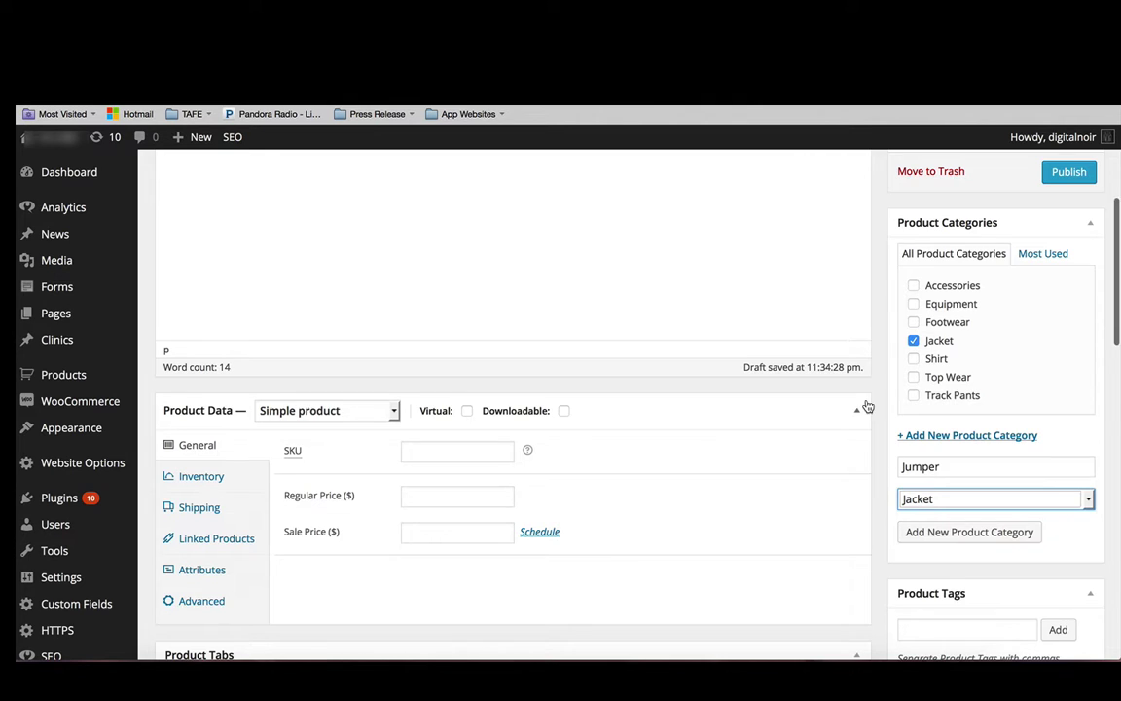
- Add the product tags Hoodie, Jumper and Grey
scroll(866, 405, "down", 3)
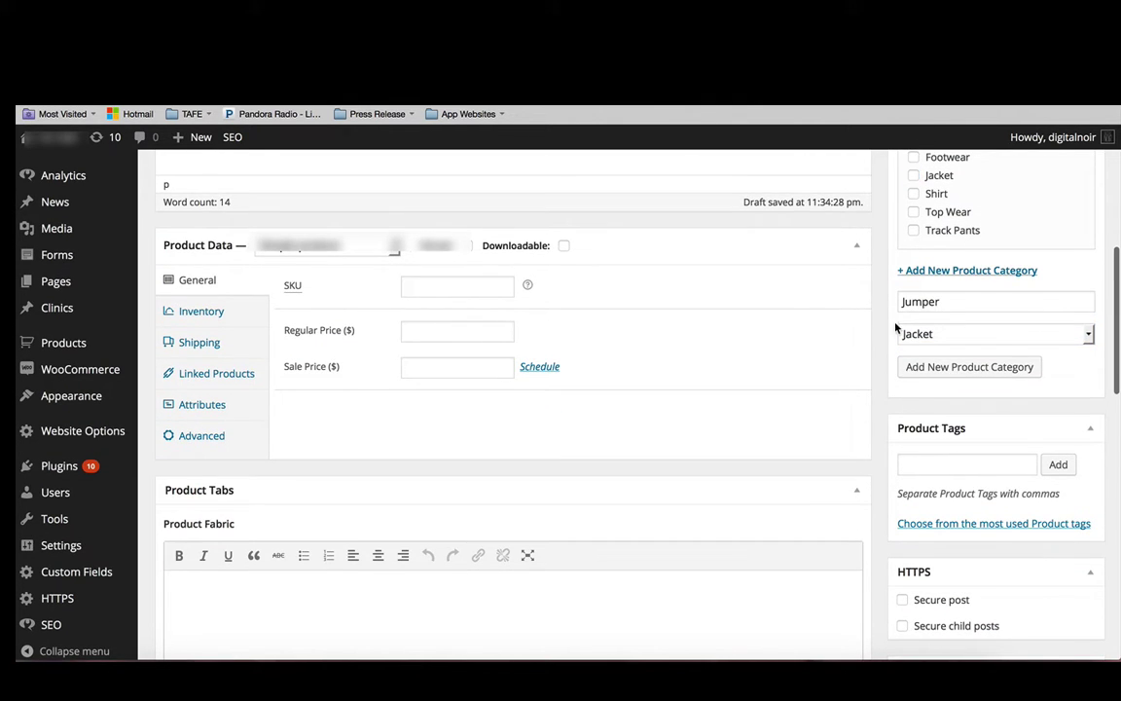
scroll(894, 331, "down", 1)
scroll(895, 330, "up", 1)
left_click(922, 428)
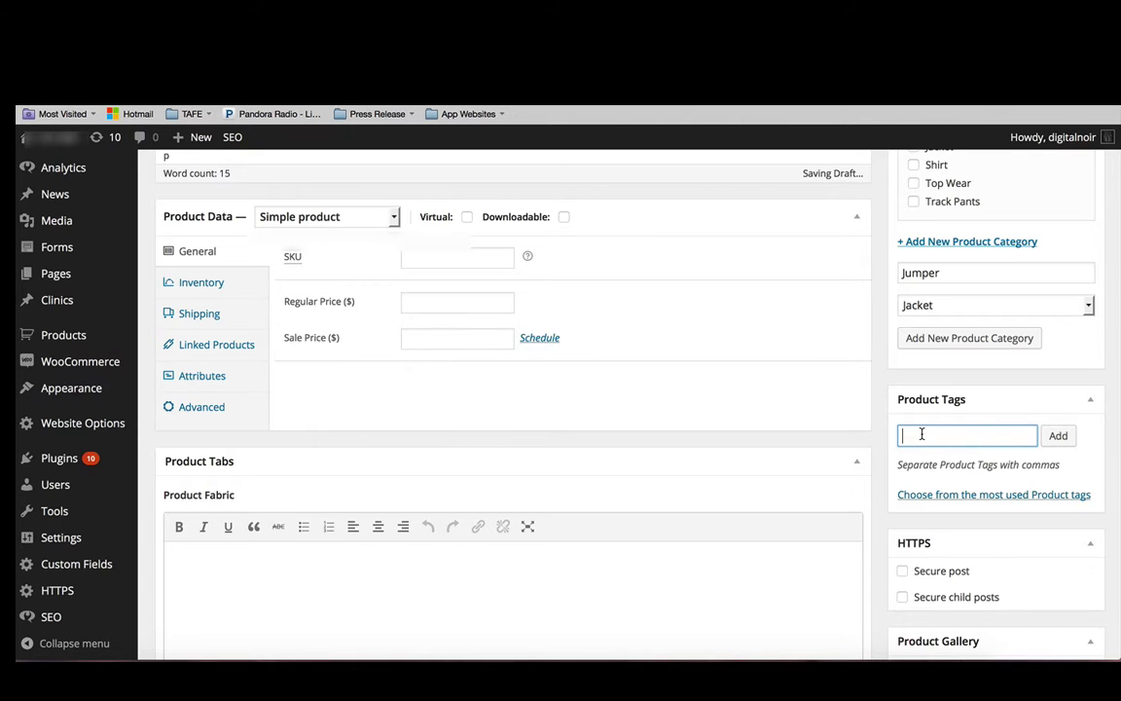
type("Hoodie")
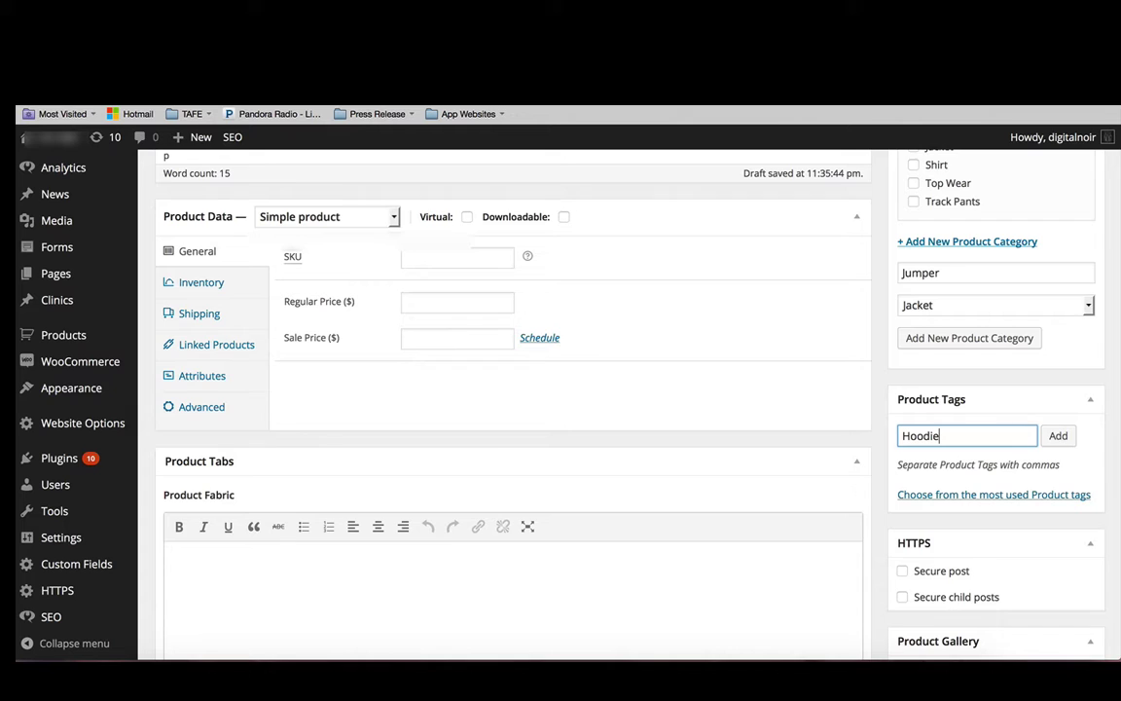
left_click(1058, 435)
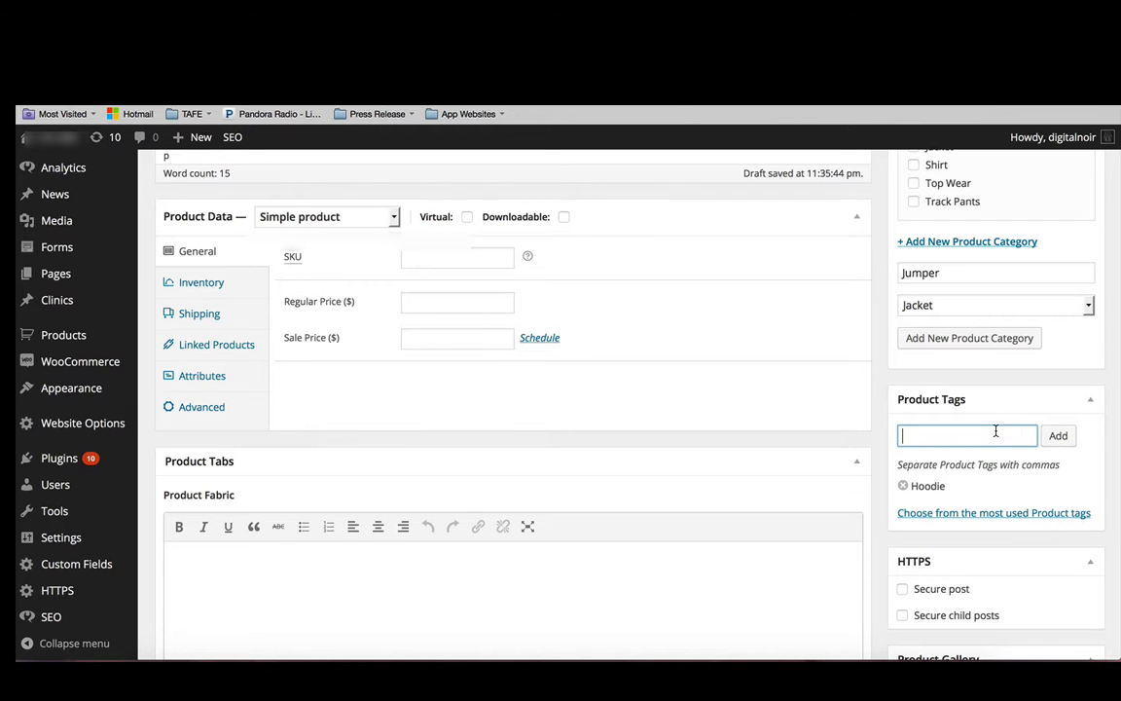
type("Jumper")
left_click(1058, 440)
type("Grey")
scroll(1069, 446, "down", 1)
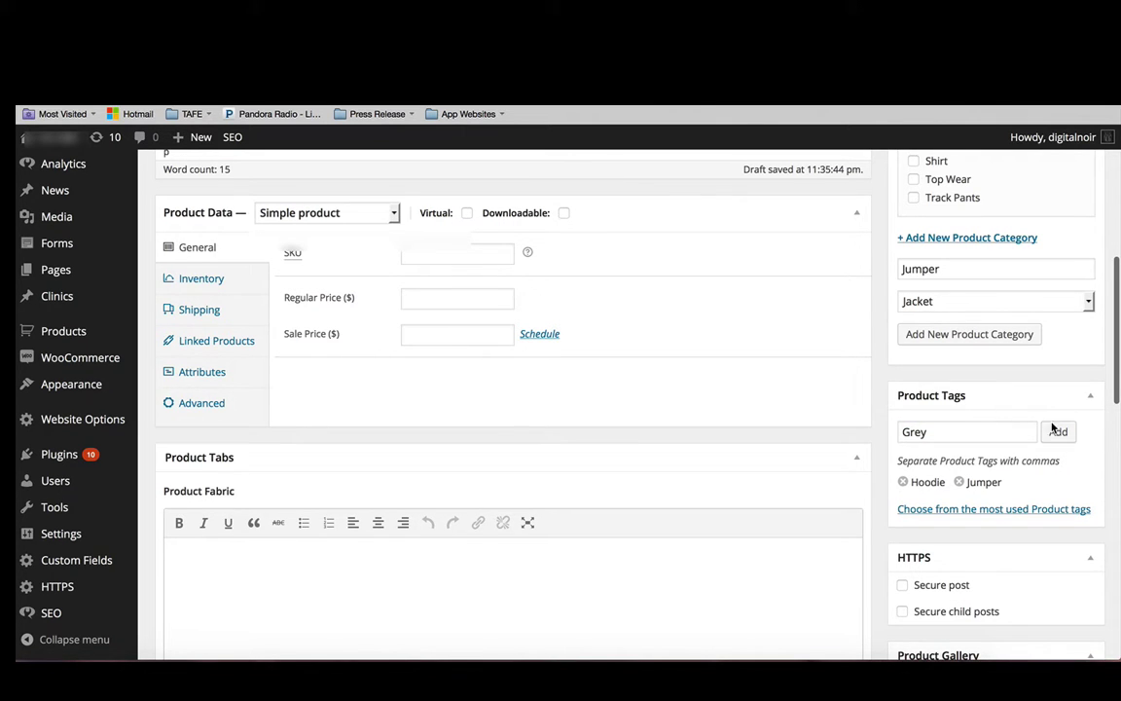
left_click(1057, 432)
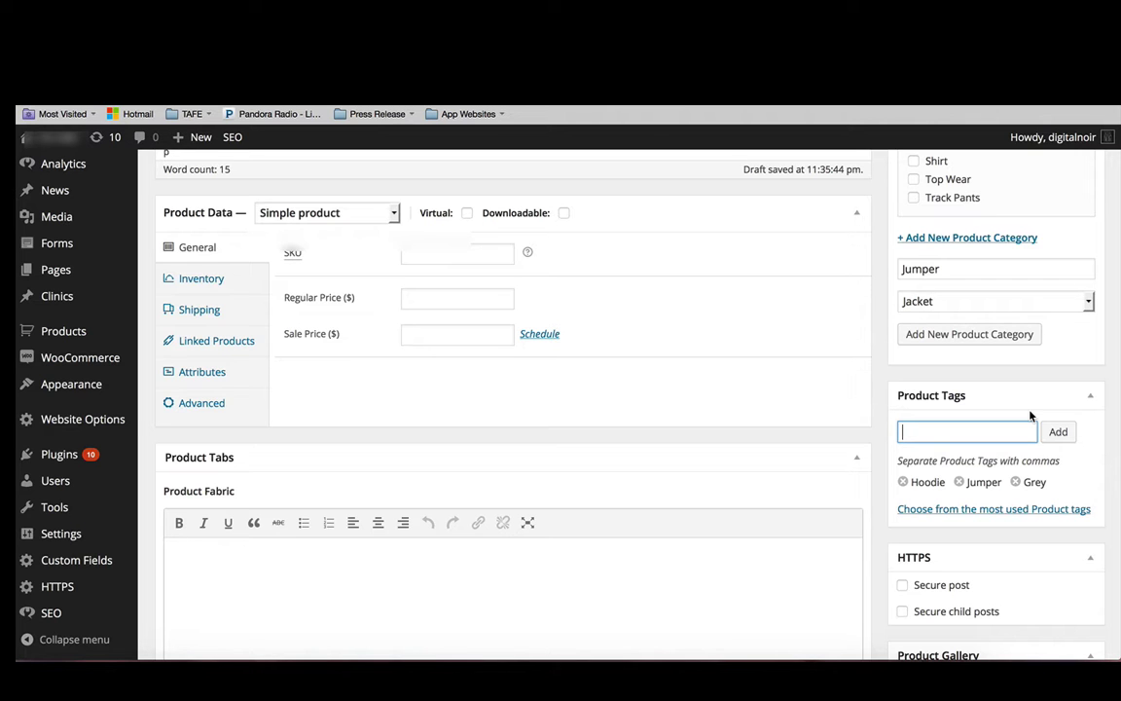
- Upload Grey Hoodie.jpg from the DN Materials folder on the Desktop for use as the product's featured image
scroll(1030, 410, "down", 1)
scroll(1027, 448, "down", 3)
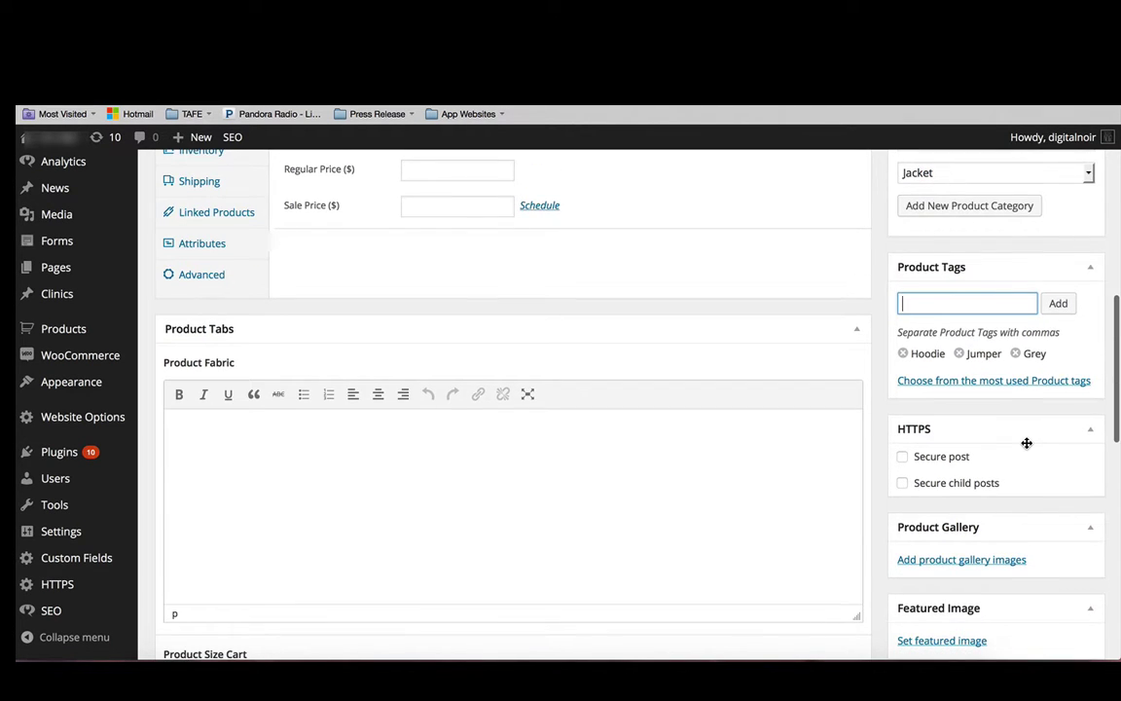
scroll(1028, 443, "down", 5)
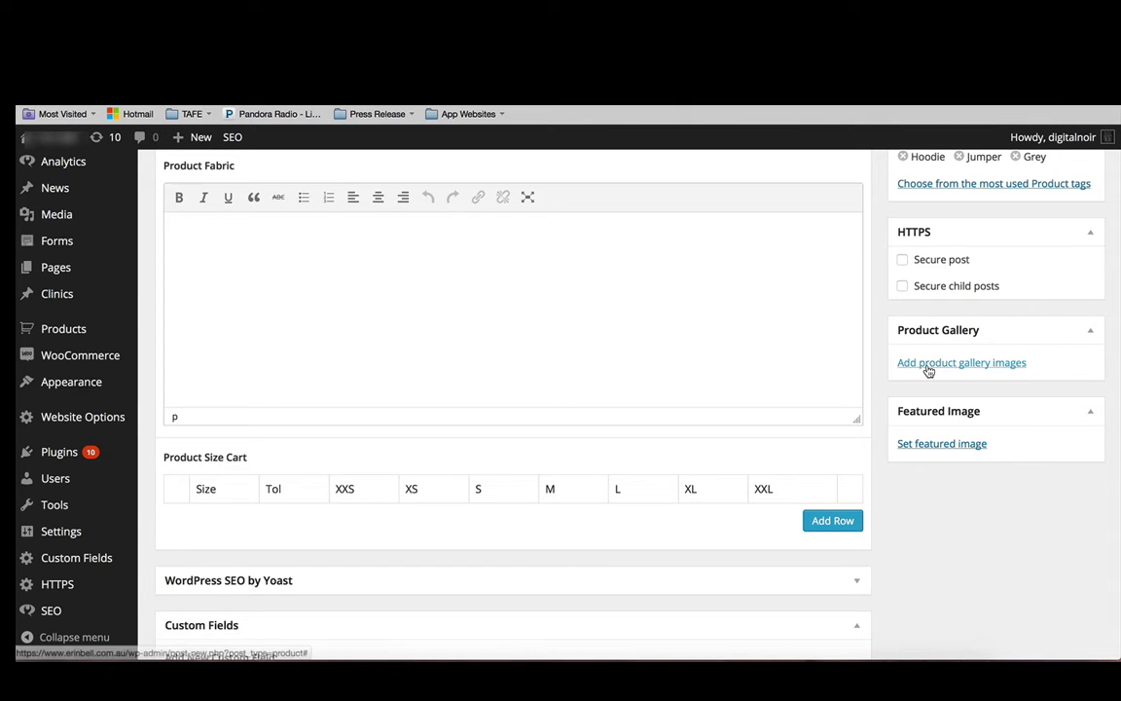
left_click(970, 454)
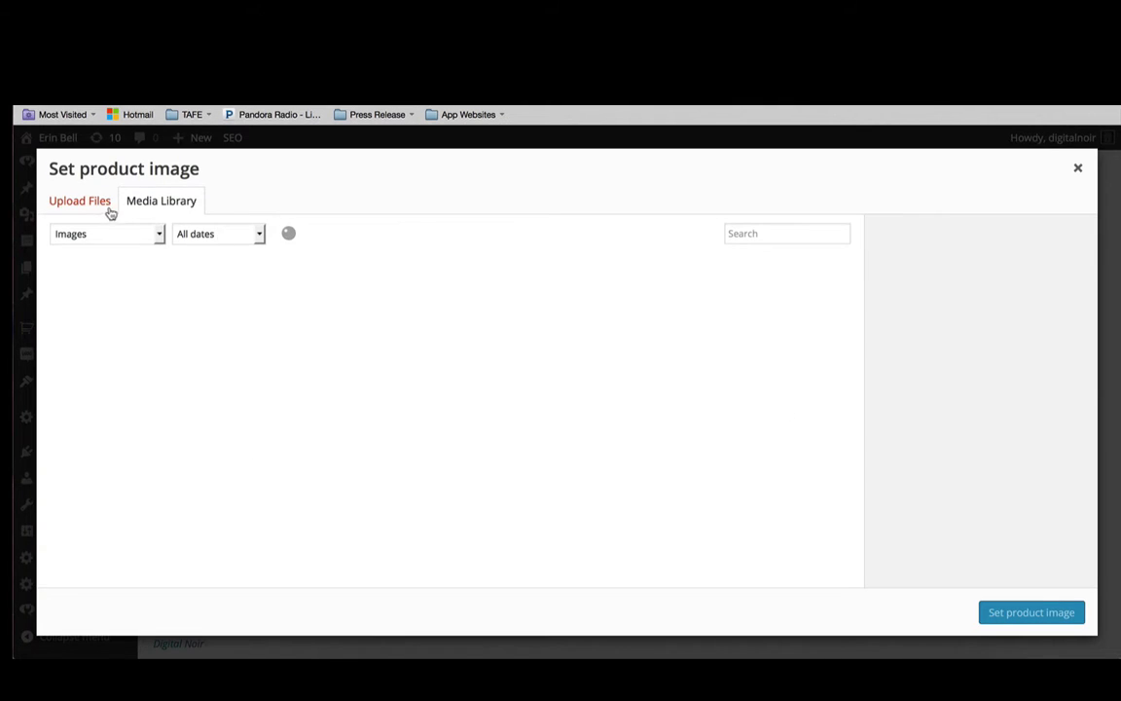
left_click(103, 207)
left_click(537, 410)
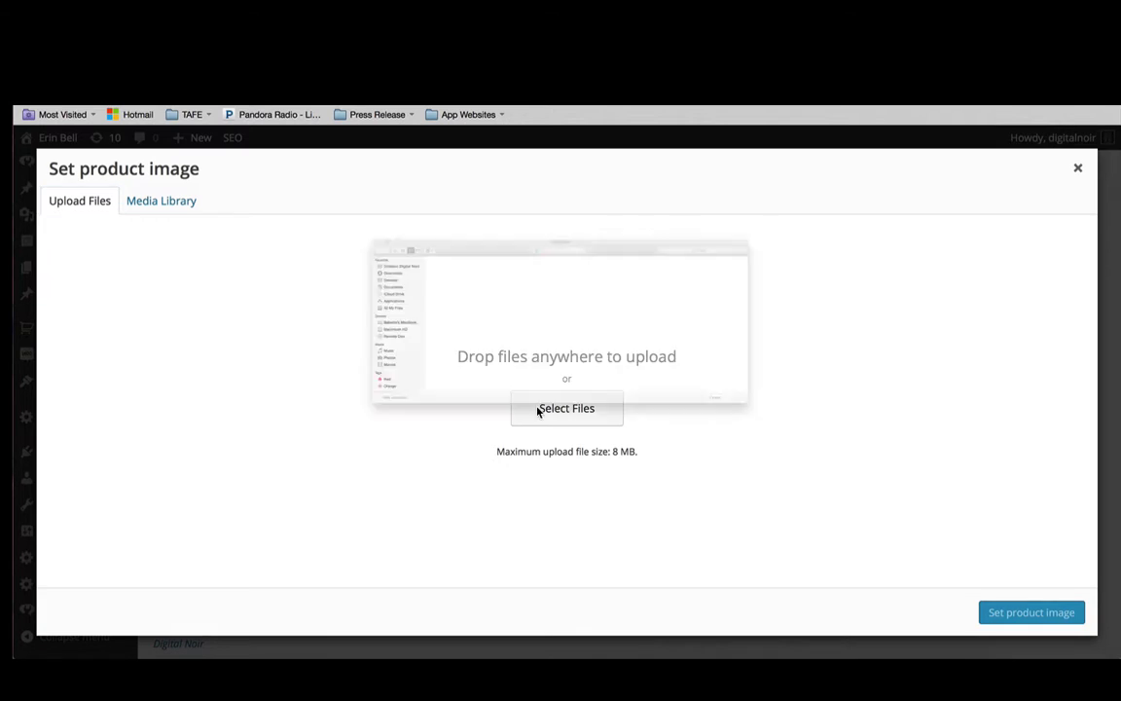
left_click(218, 304)
left_click(366, 162)
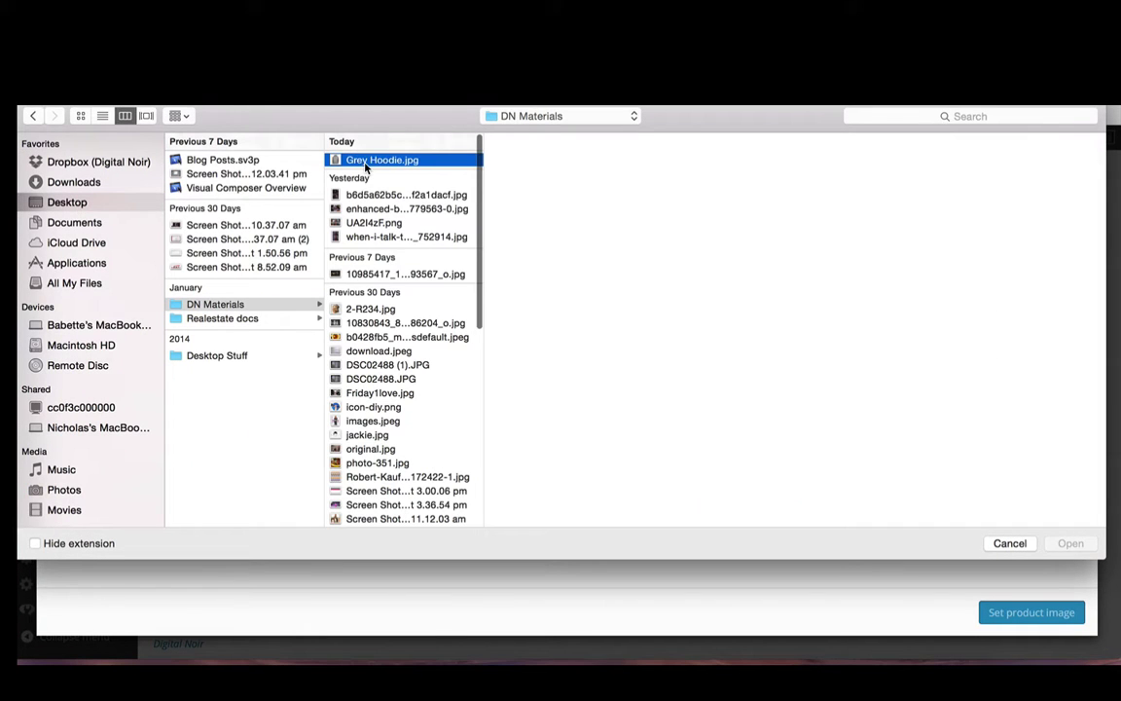
left_click(1073, 543)
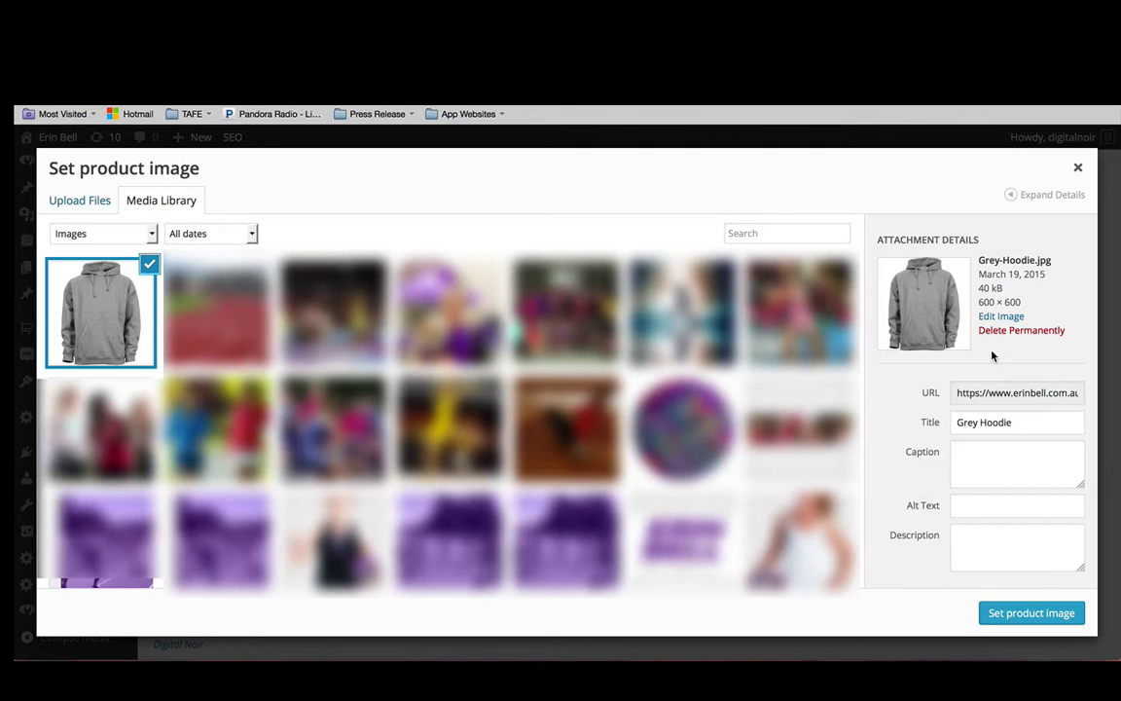
- Give the uploaded hoodie image the alt text "grey_hoodie" and set it as the product image
left_click(1019, 421)
left_click(1016, 459)
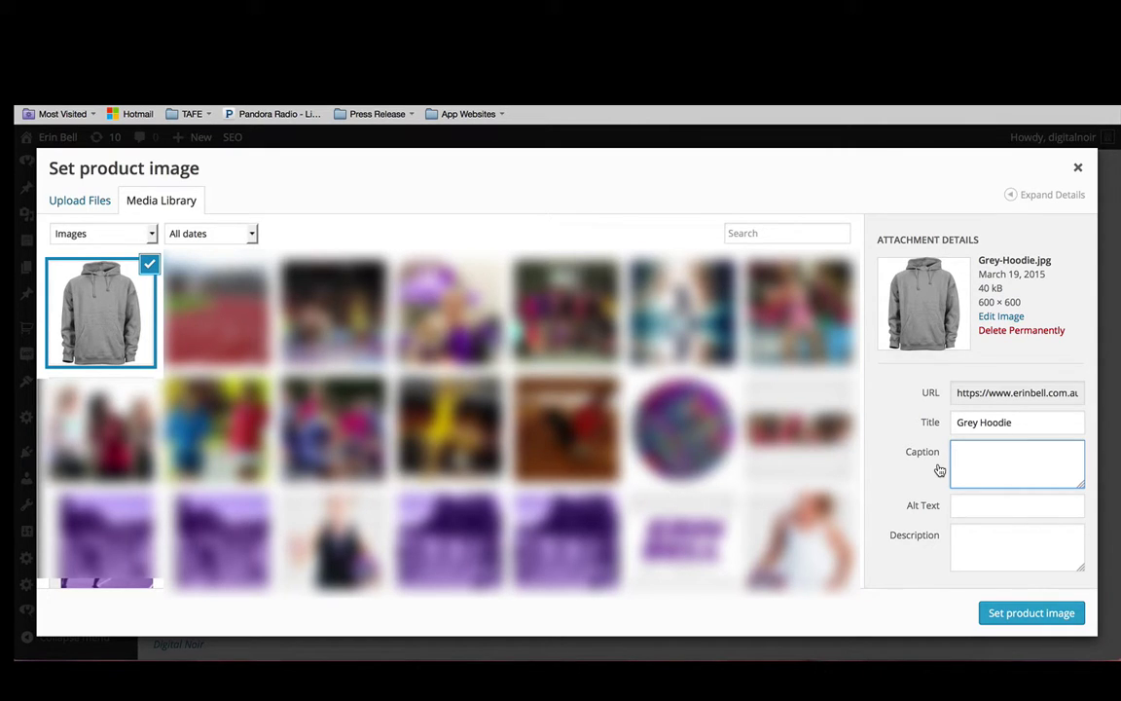
left_click(958, 505)
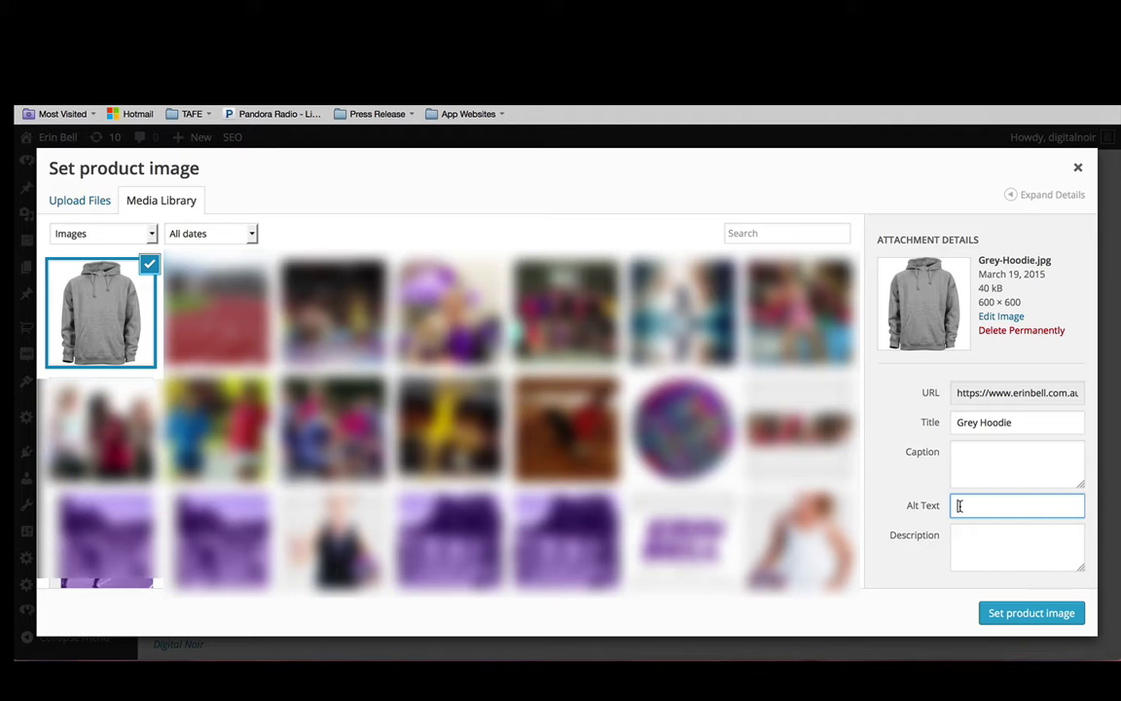
type("grey_hoodie")
left_click(1002, 619)
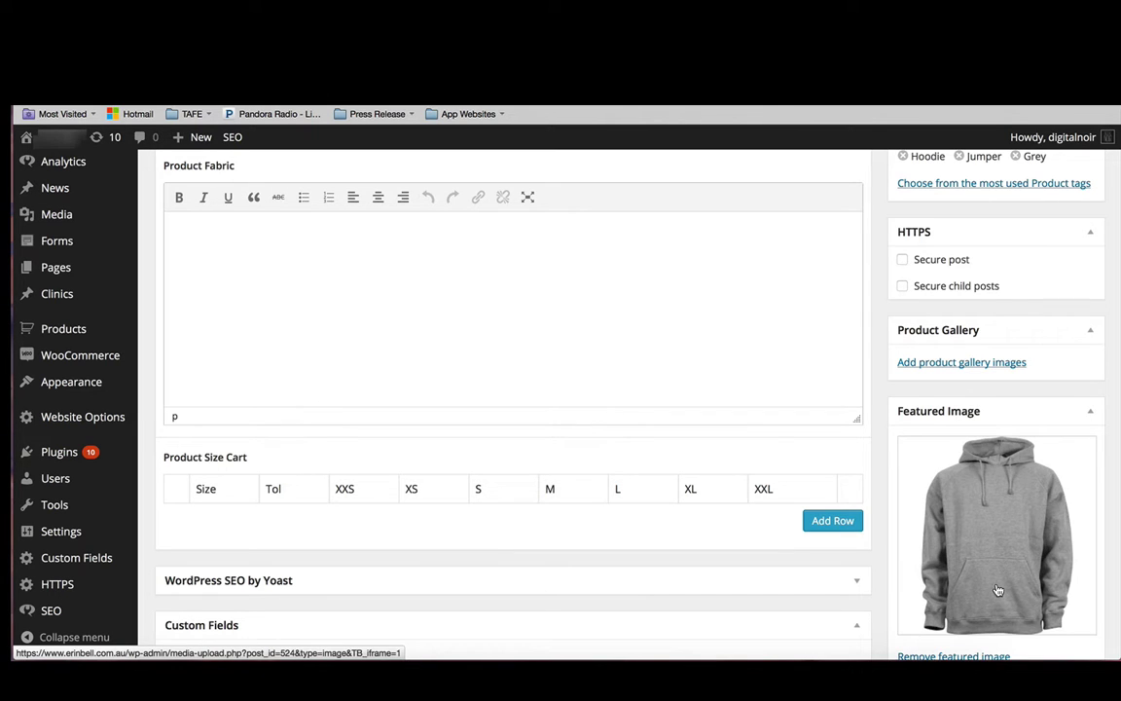
- Examine the media library and file upload options for product gallery images, leaving the gallery empty, and review the featured image
scroll(997, 589, "up", 2)
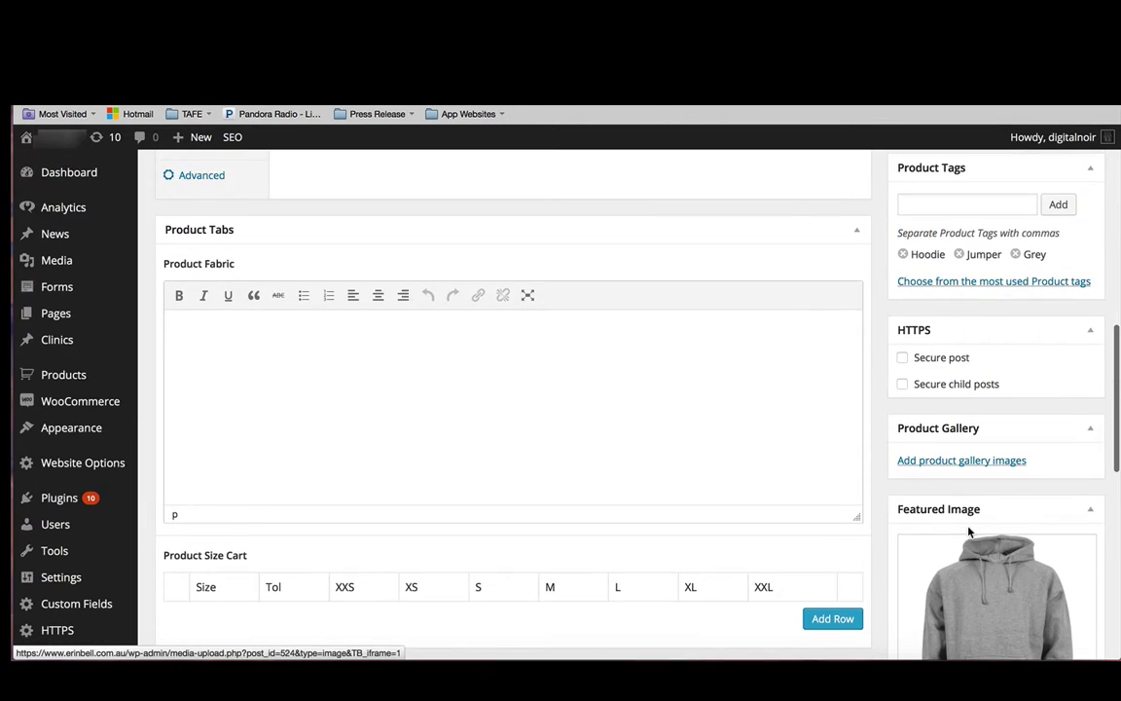
left_click(922, 464)
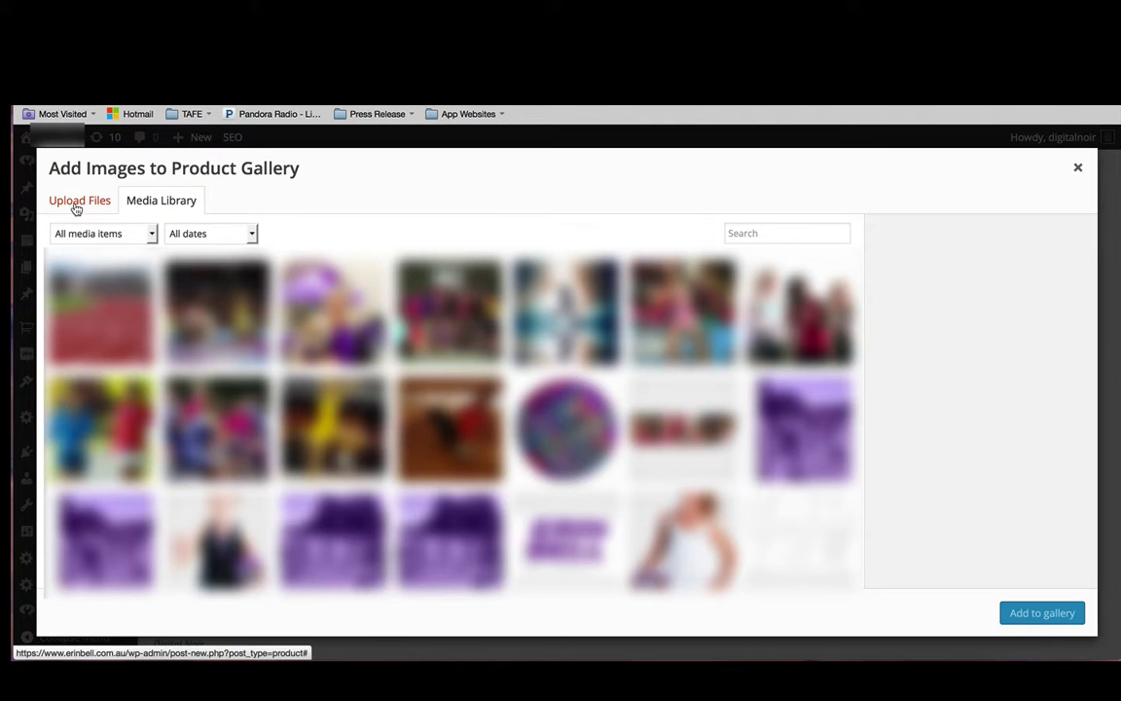
left_click(1076, 171)
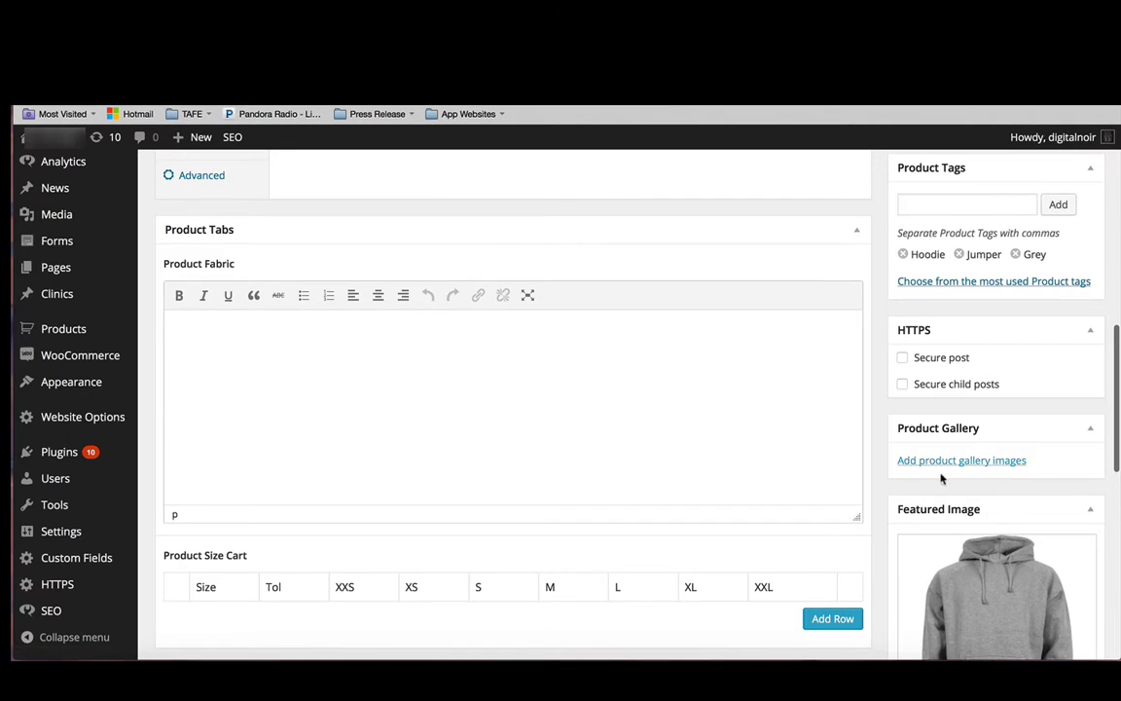
left_click(1003, 463)
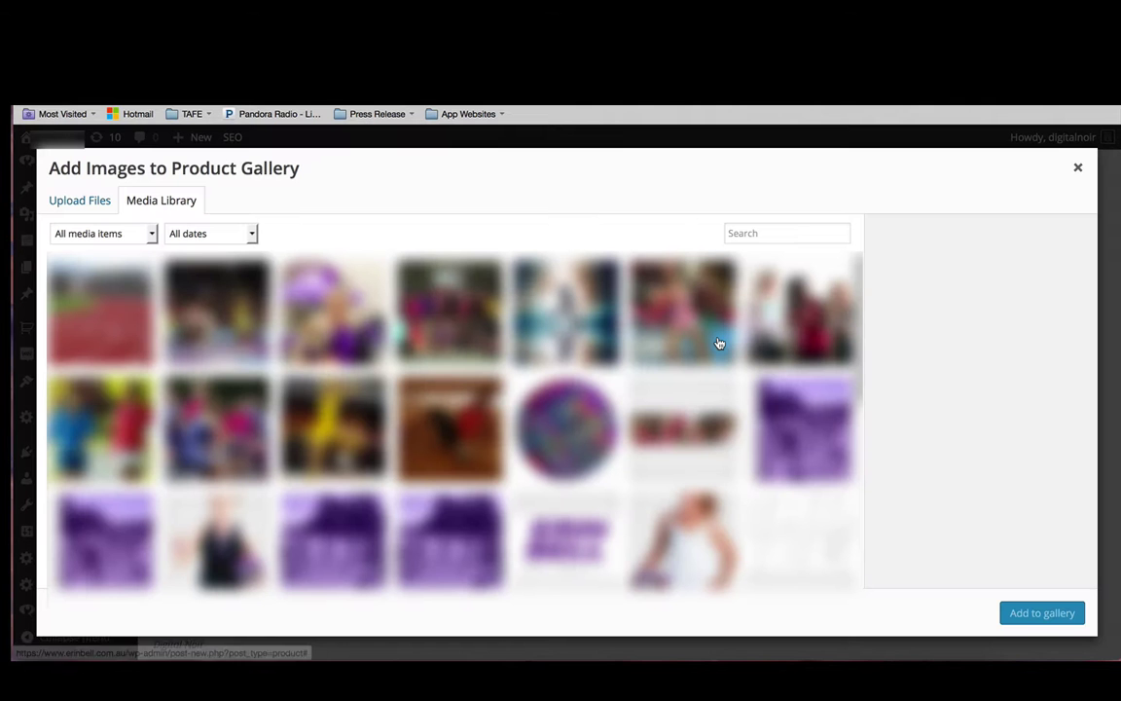
left_click(80, 202)
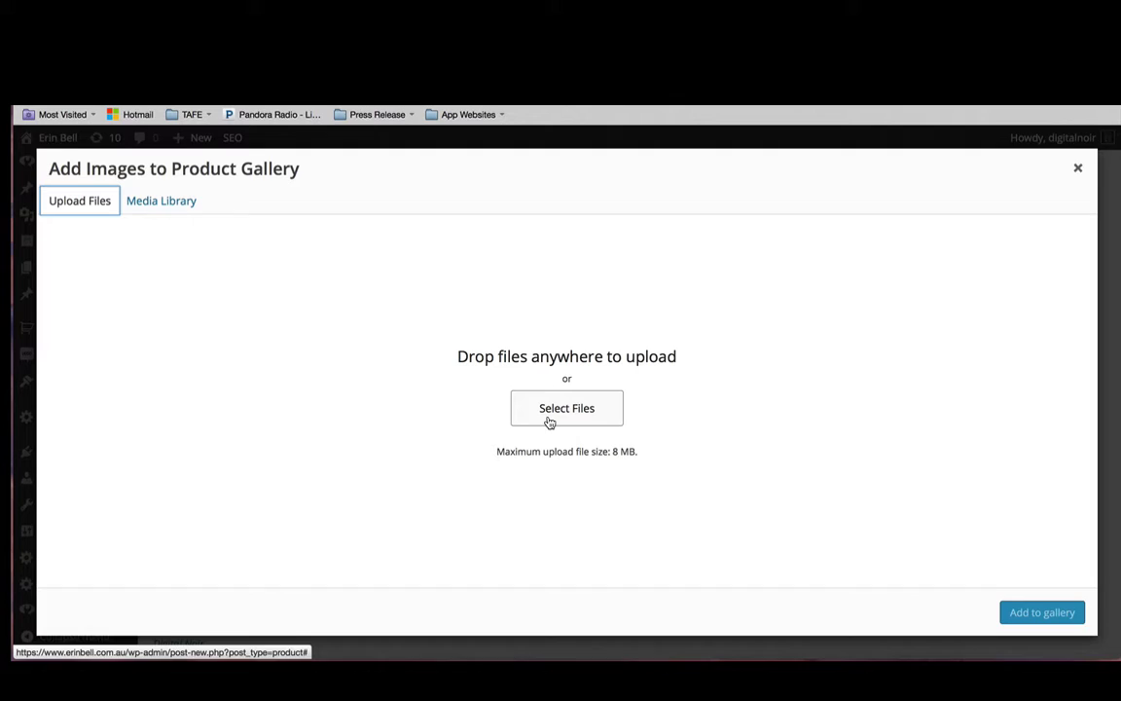
left_click(1083, 167)
scroll(956, 382, "down", 3)
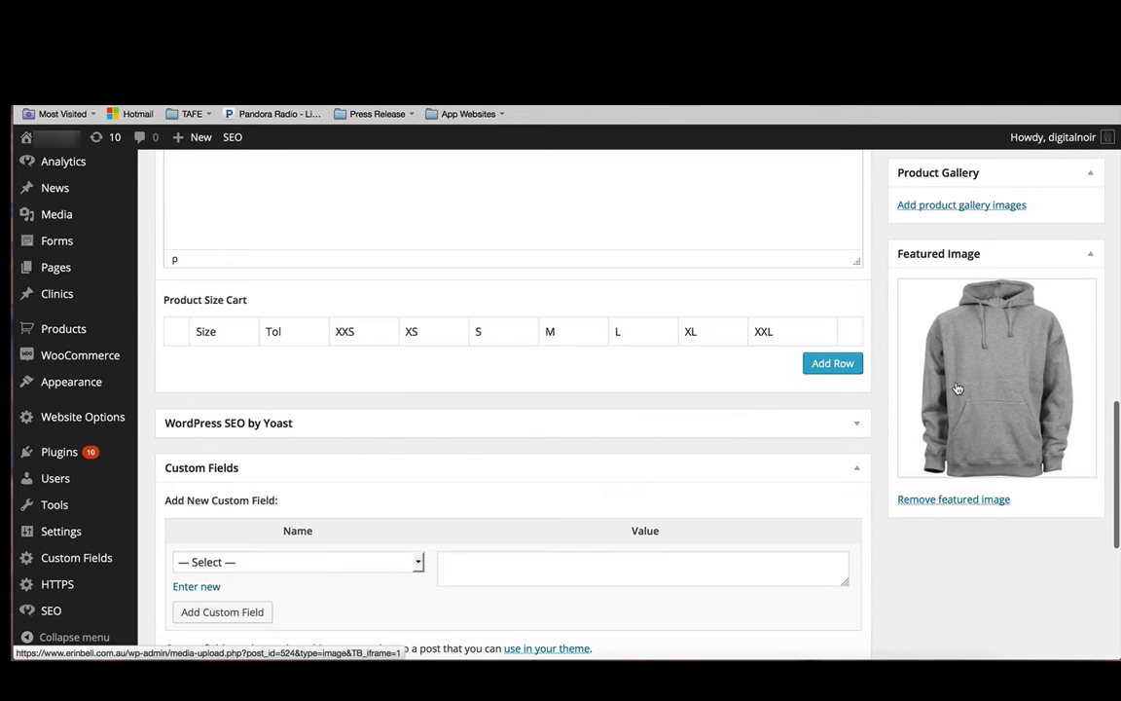
scroll(1011, 476, "up", 2)
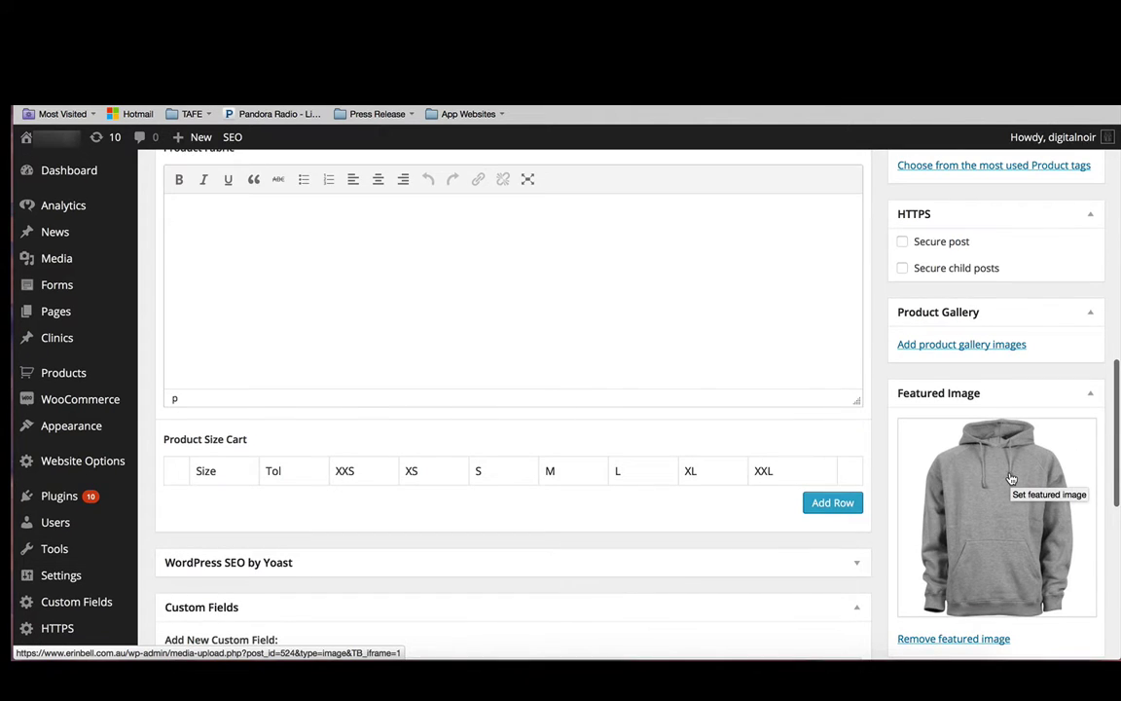
scroll(906, 294, "up", 3)
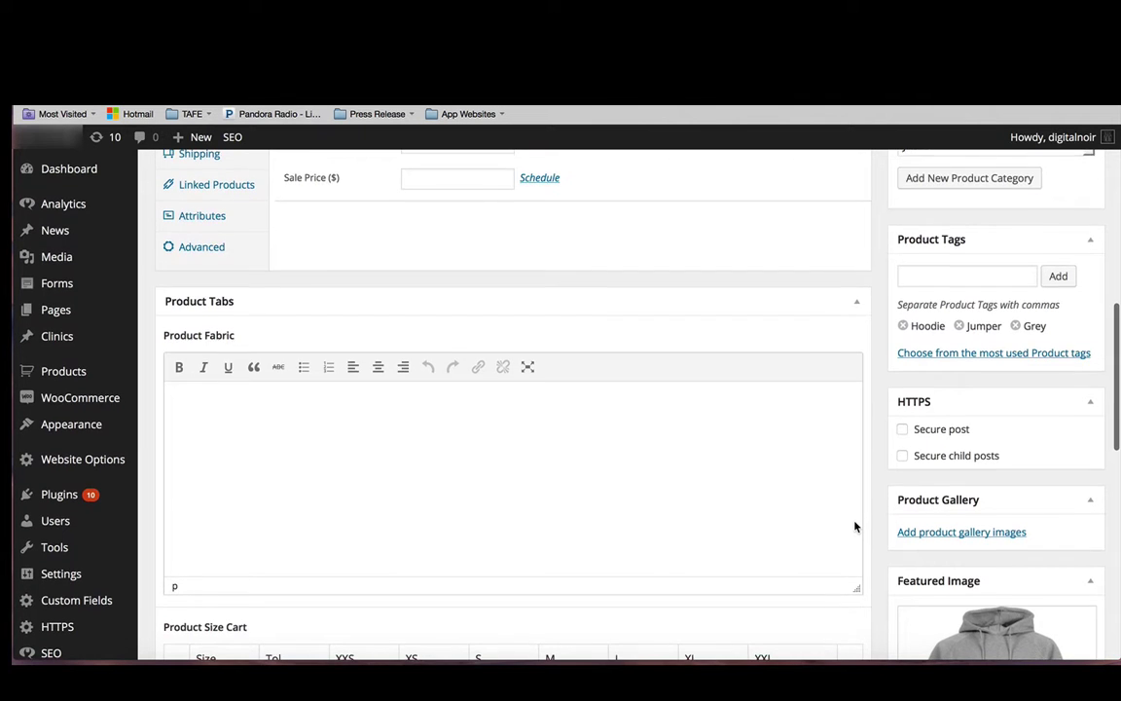
- Copy the main product description sentence into the Product Short Description
scroll(855, 526, "down", 7)
scroll(855, 526, "down", 3)
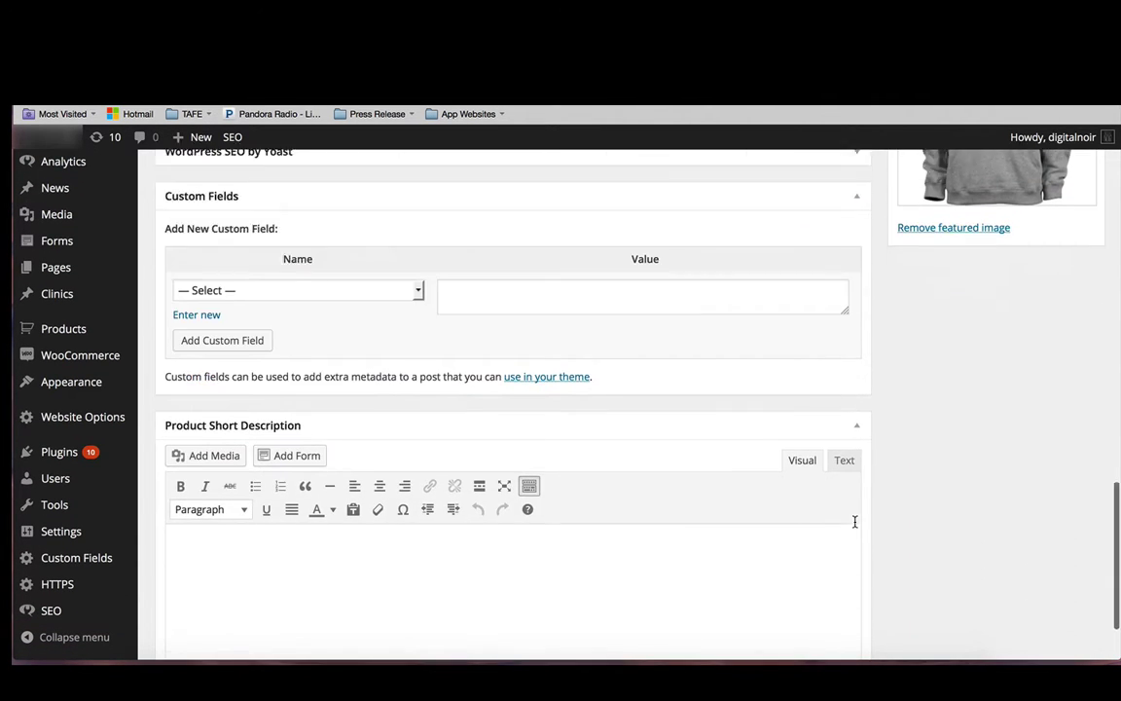
left_click(590, 507)
scroll(591, 507, "up", 10)
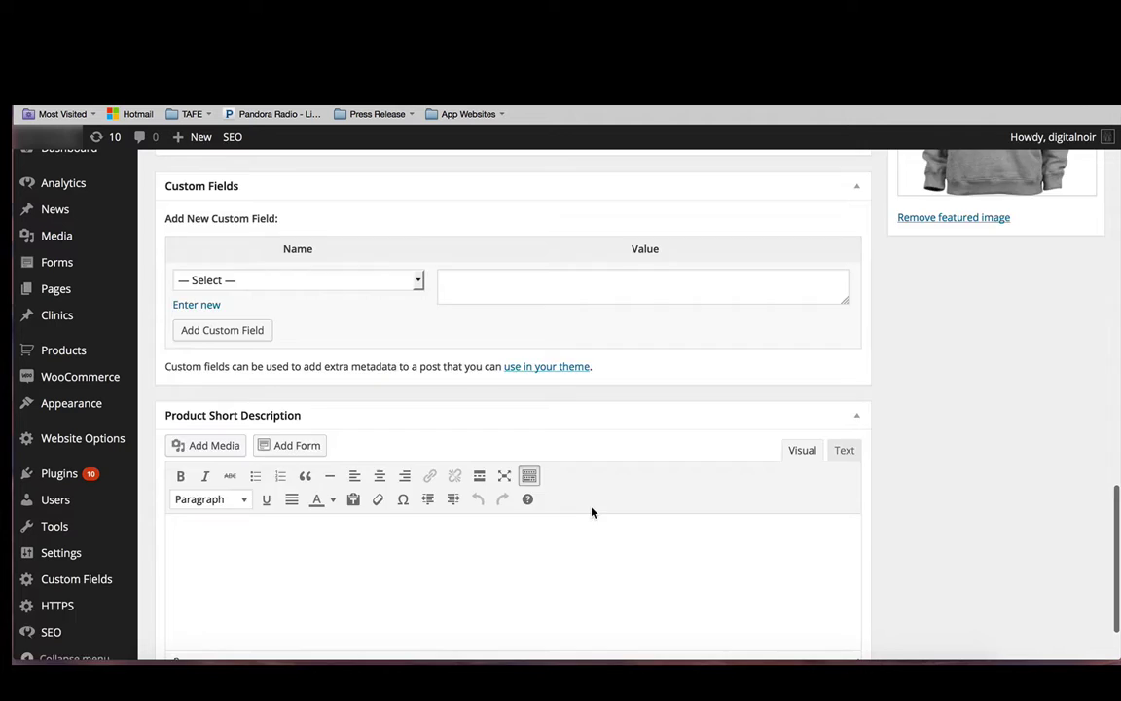
scroll(495, 407, "up", 10)
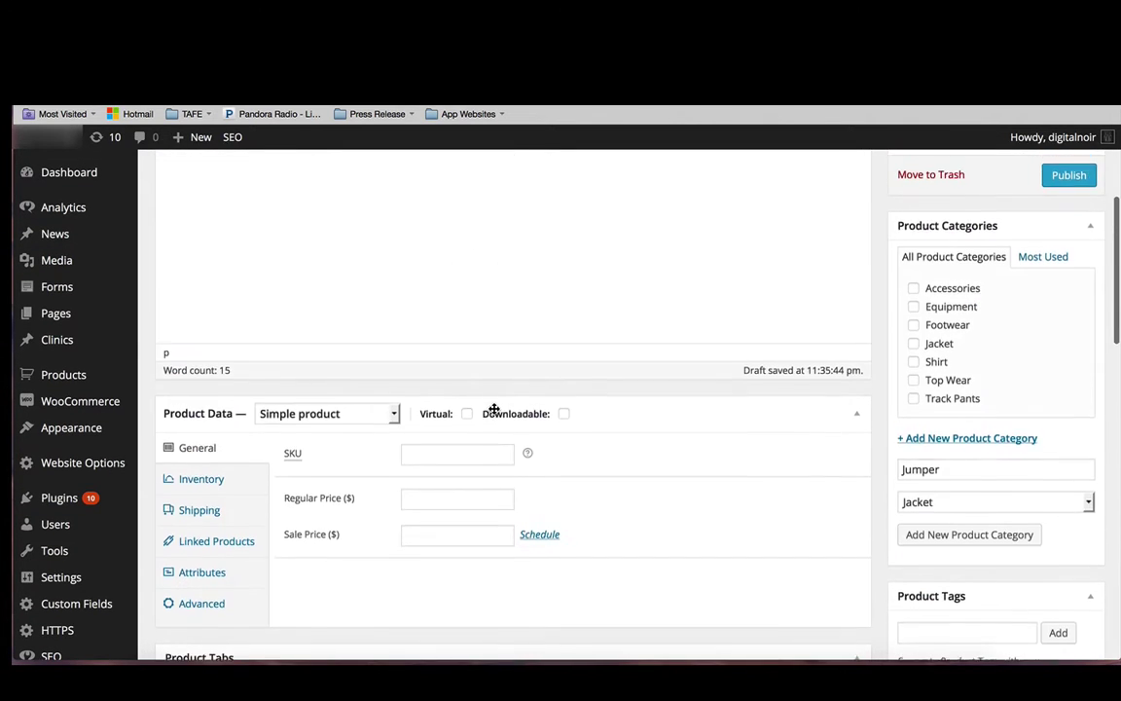
left_click_drag(705, 375, 160, 368)
key("ctrl+c")
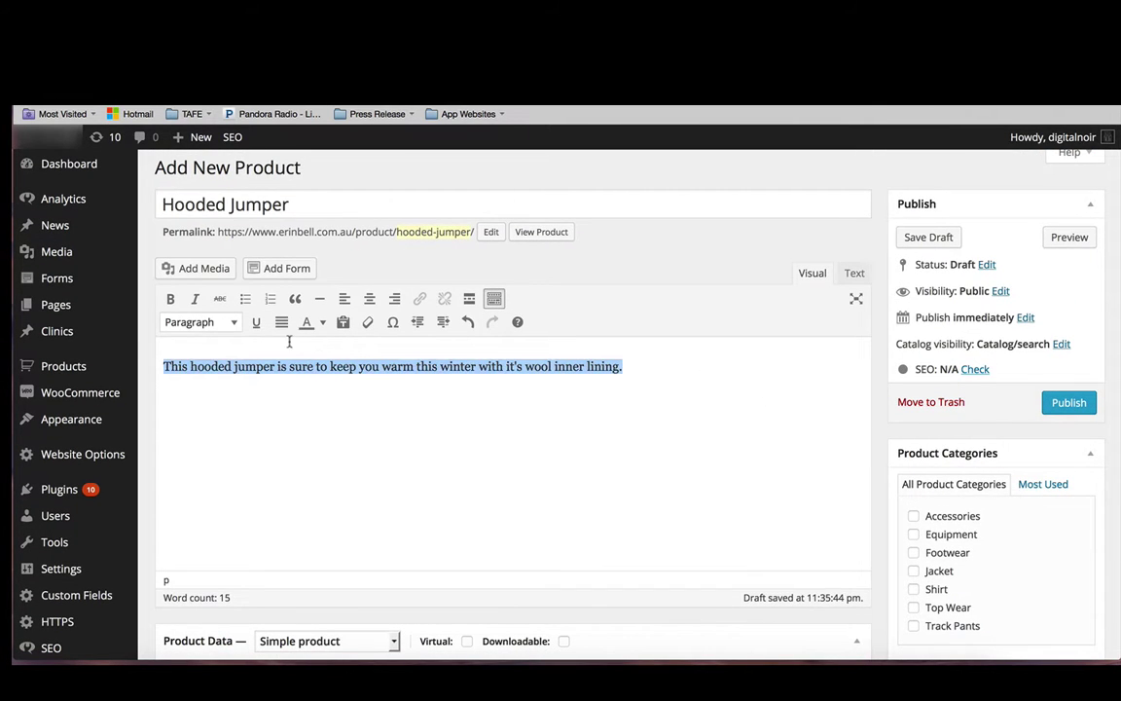
scroll(449, 604, "down", 20)
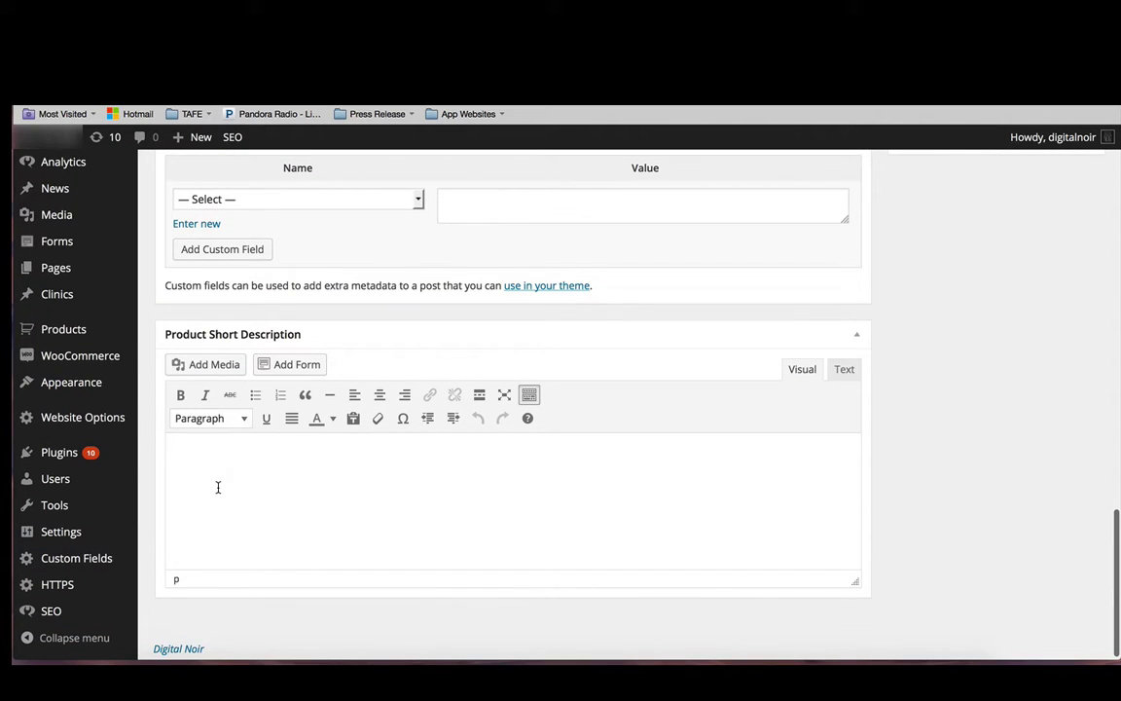
left_click(218, 486)
key("ctrl+v")
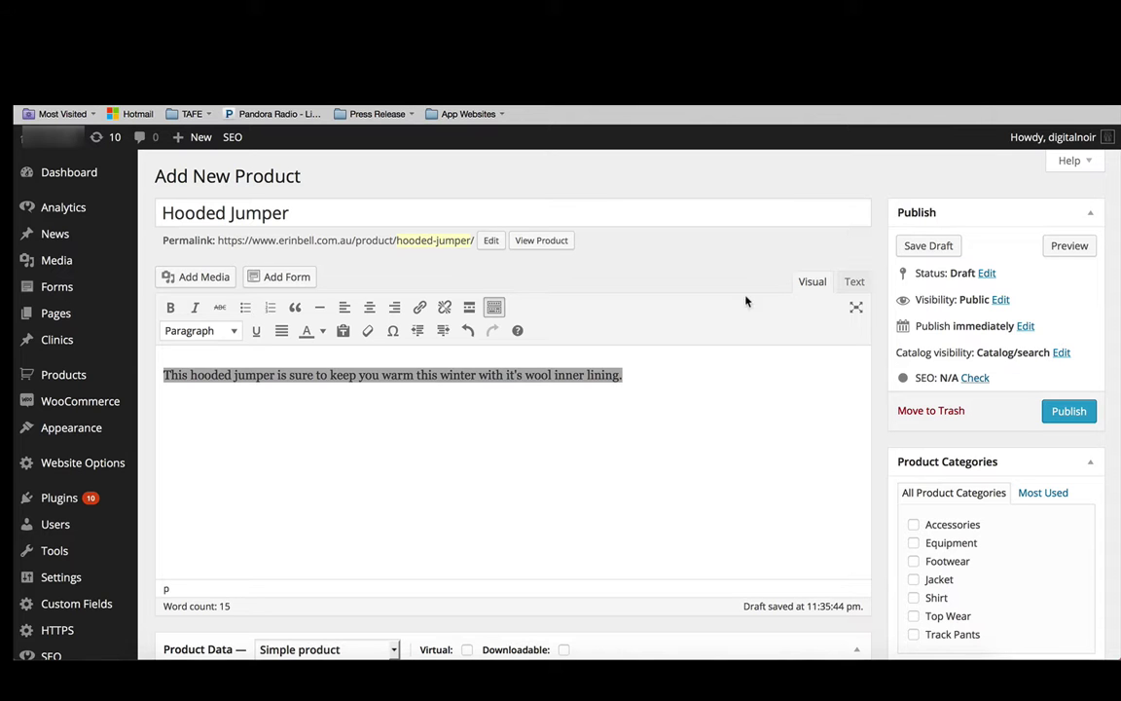
- Check the SKU field's help text, and set the regular price to 59.95 and the sale price to 49.95
scroll(739, 305, "down", 10)
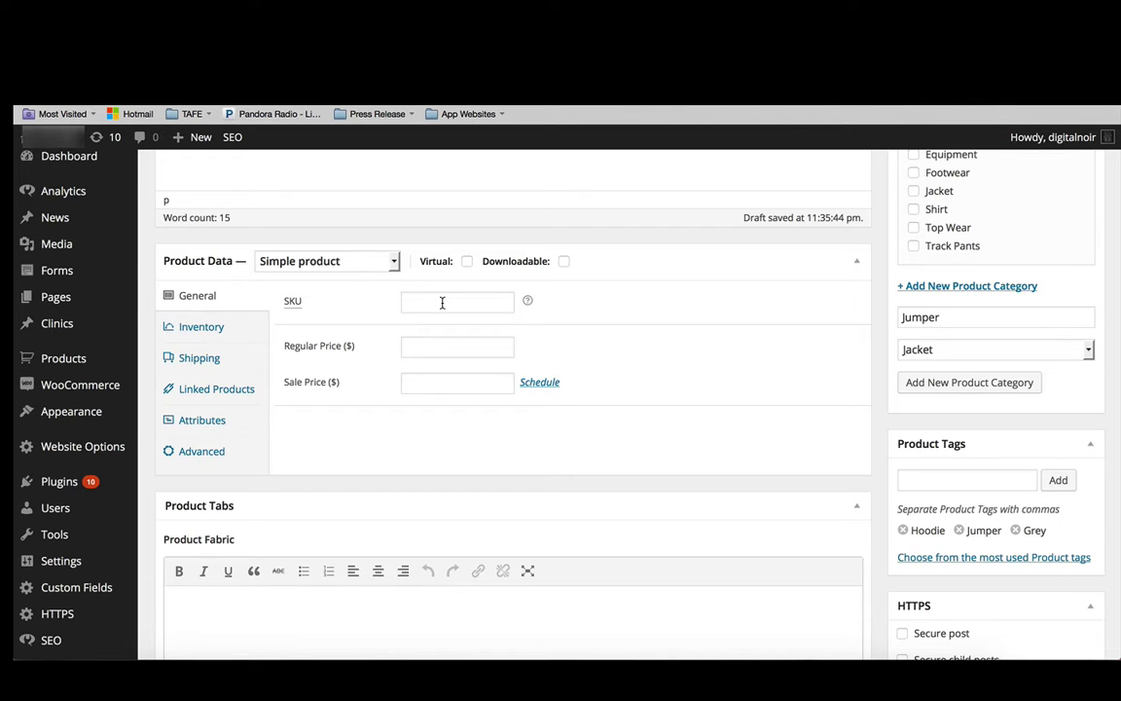
left_click(442, 303)
mouse_move(528, 302)
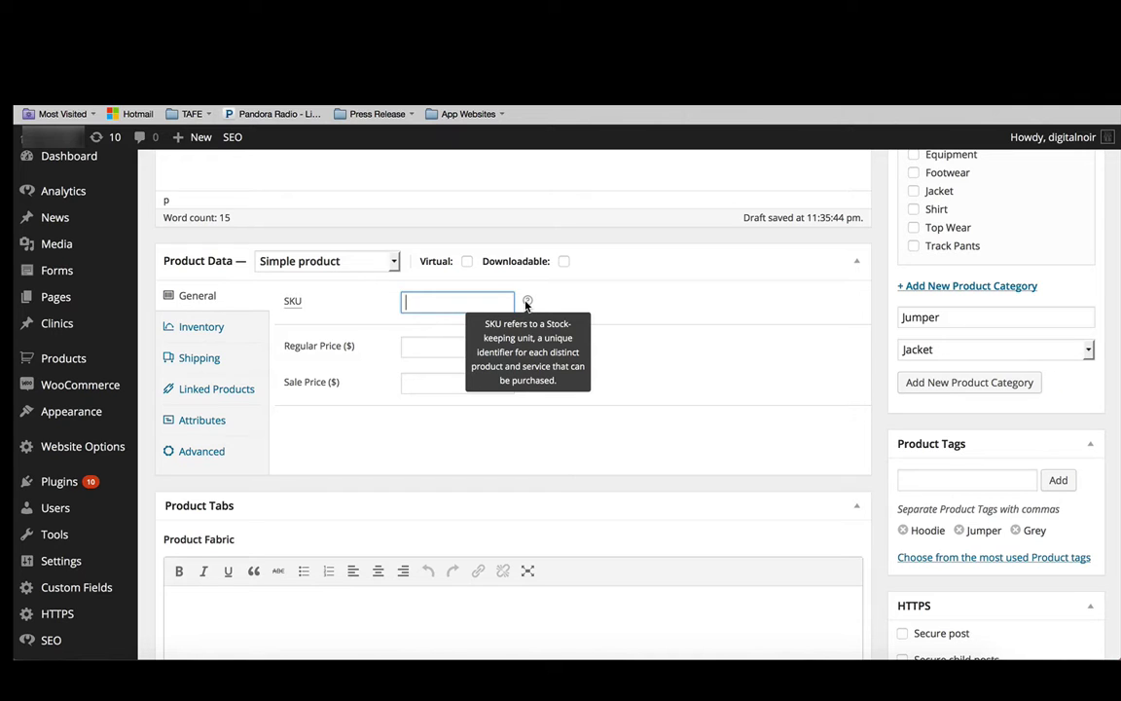
left_click(411, 345)
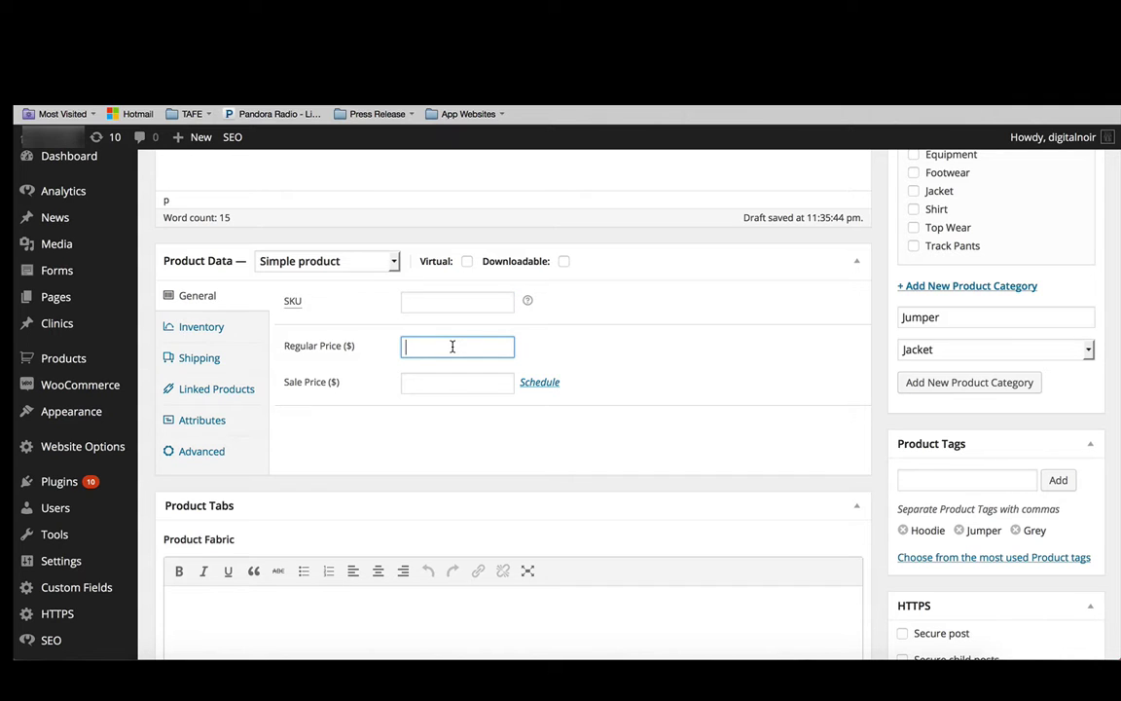
type("$")
key("BackSpace")
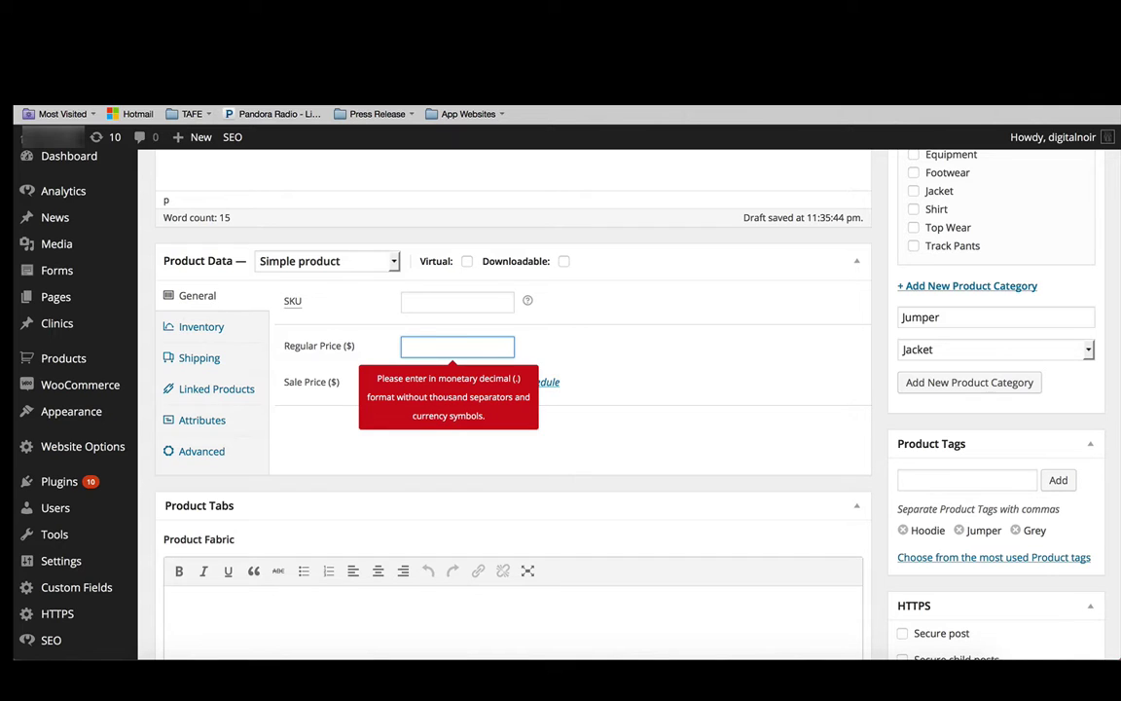
type("59.95")
left_click(574, 330)
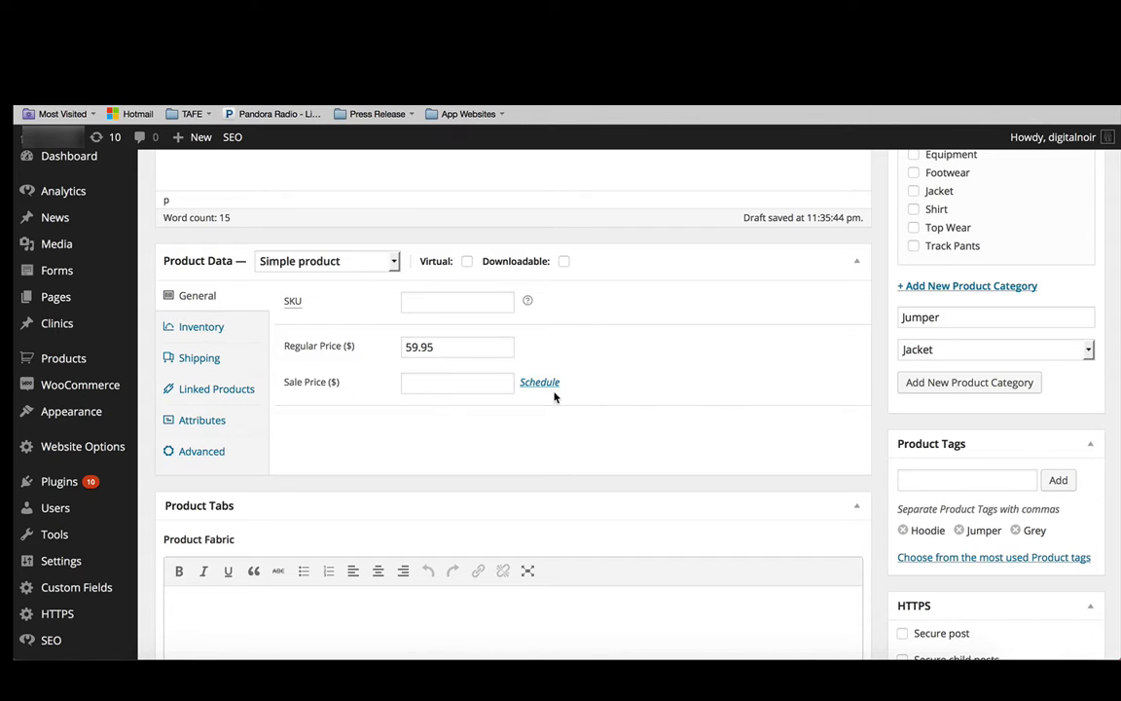
left_click(464, 381)
type("49.")
type("95")
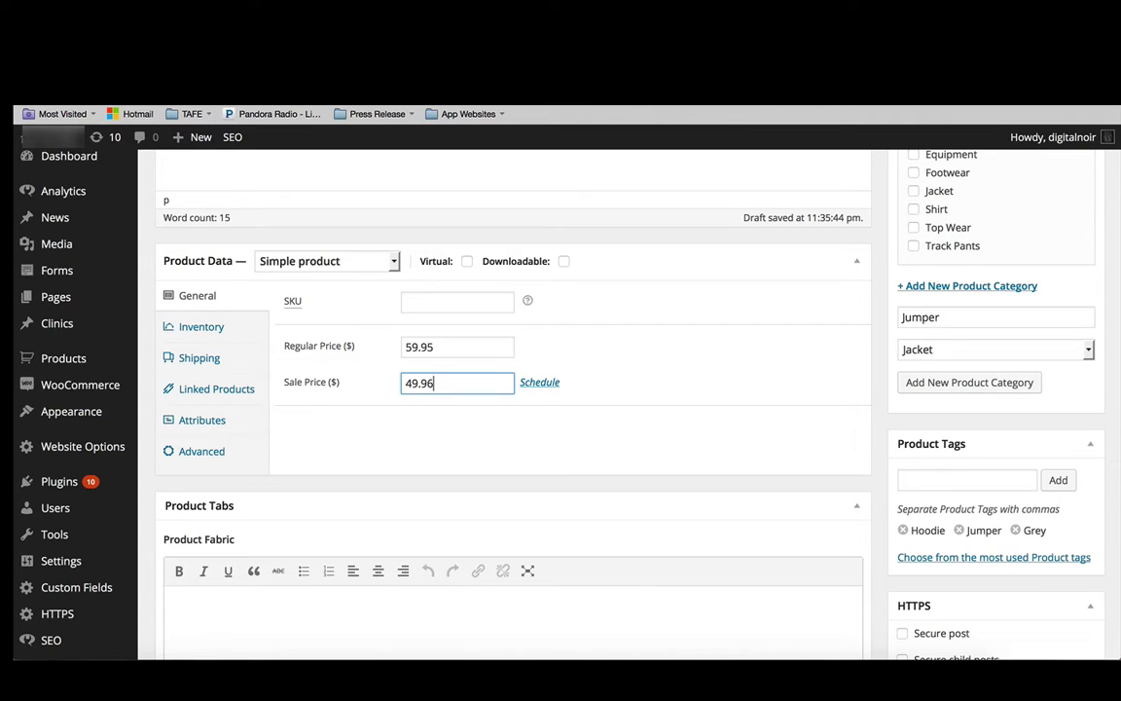
- Schedule the sale price to run from 2015-03-31 to 2015-04-10
left_click(541, 384)
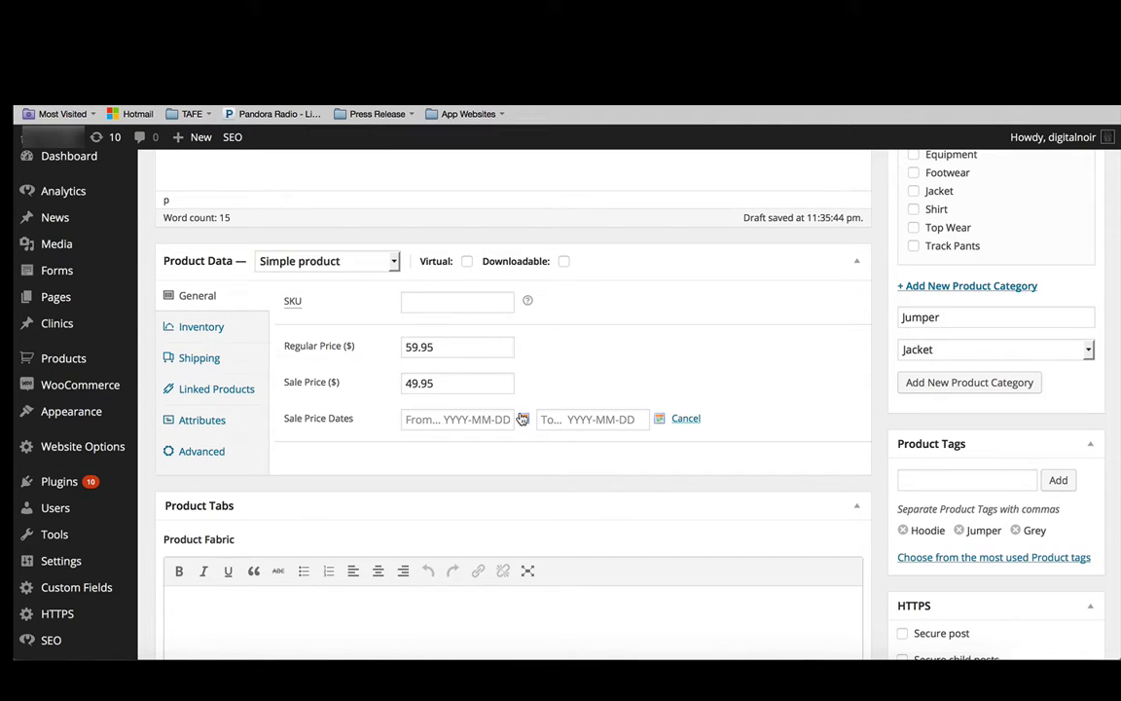
left_click(523, 419)
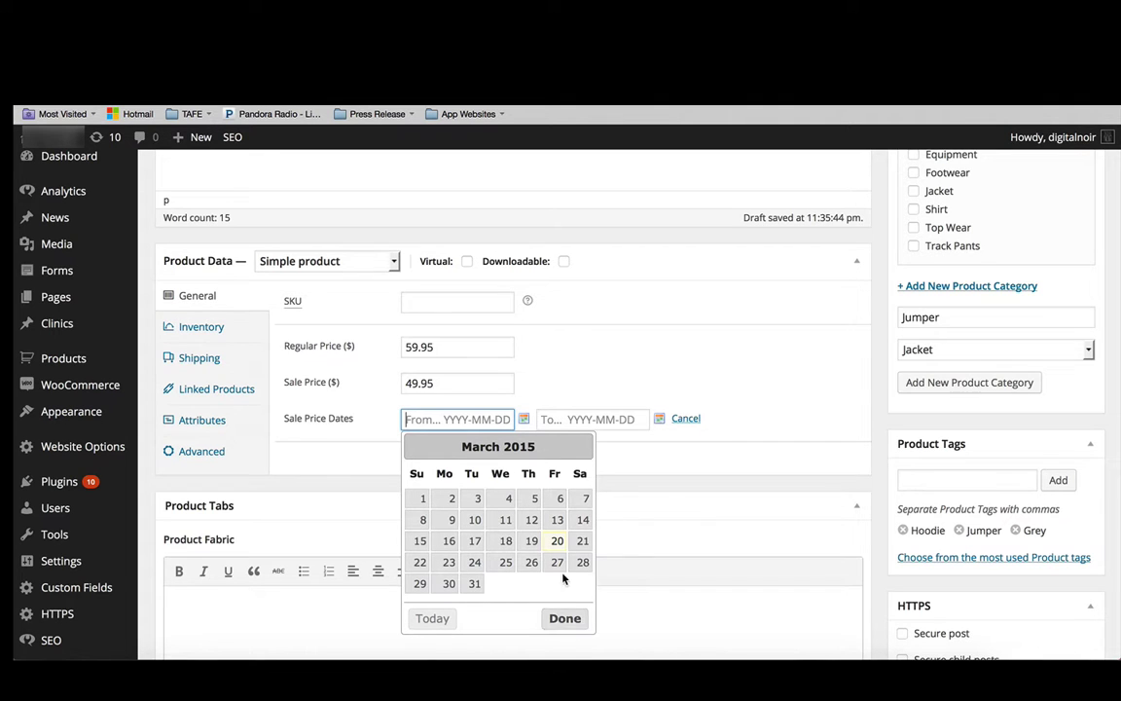
left_click(475, 584)
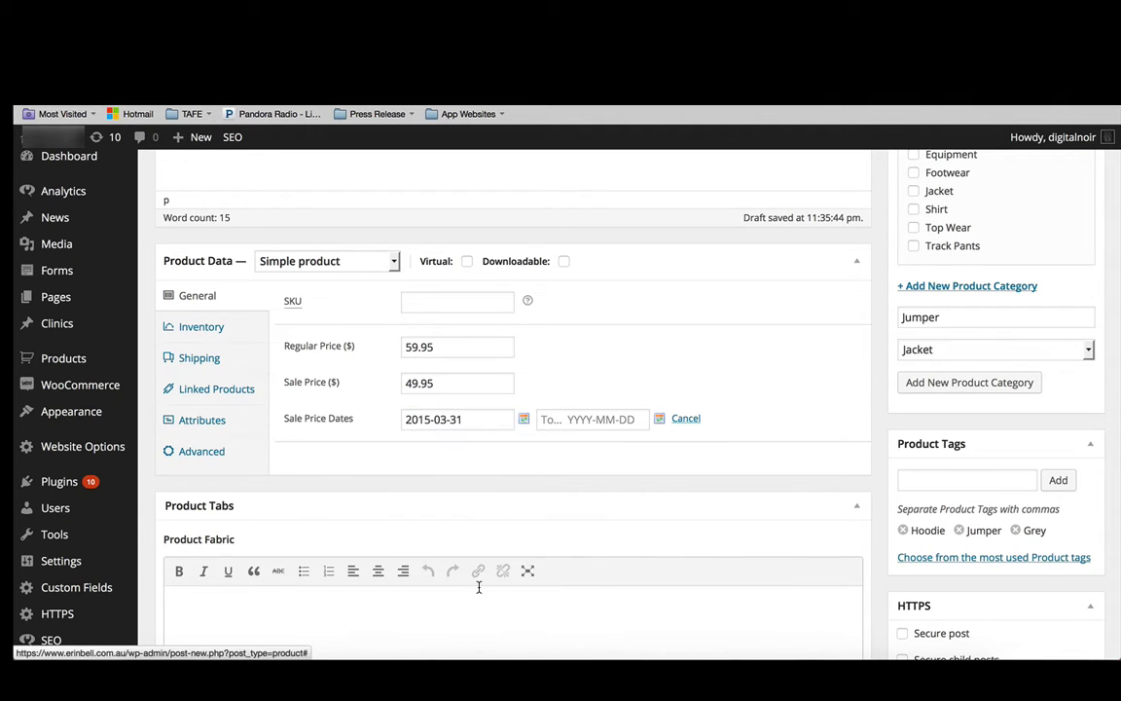
left_click(658, 419)
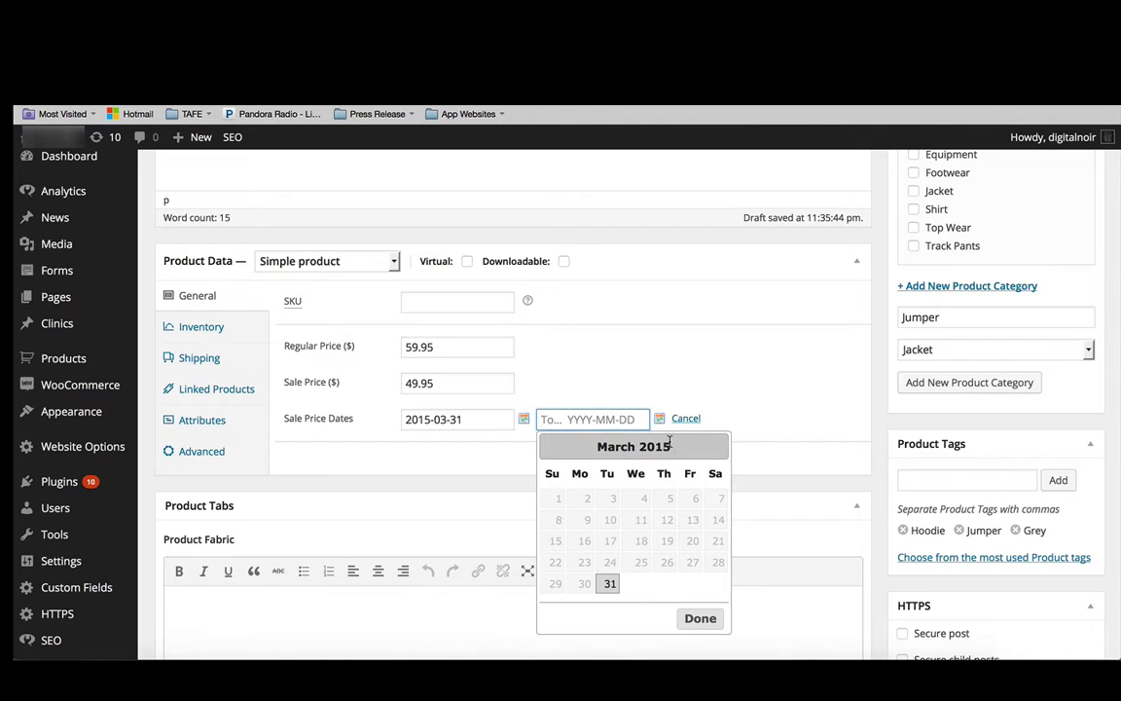
left_click(718, 446)
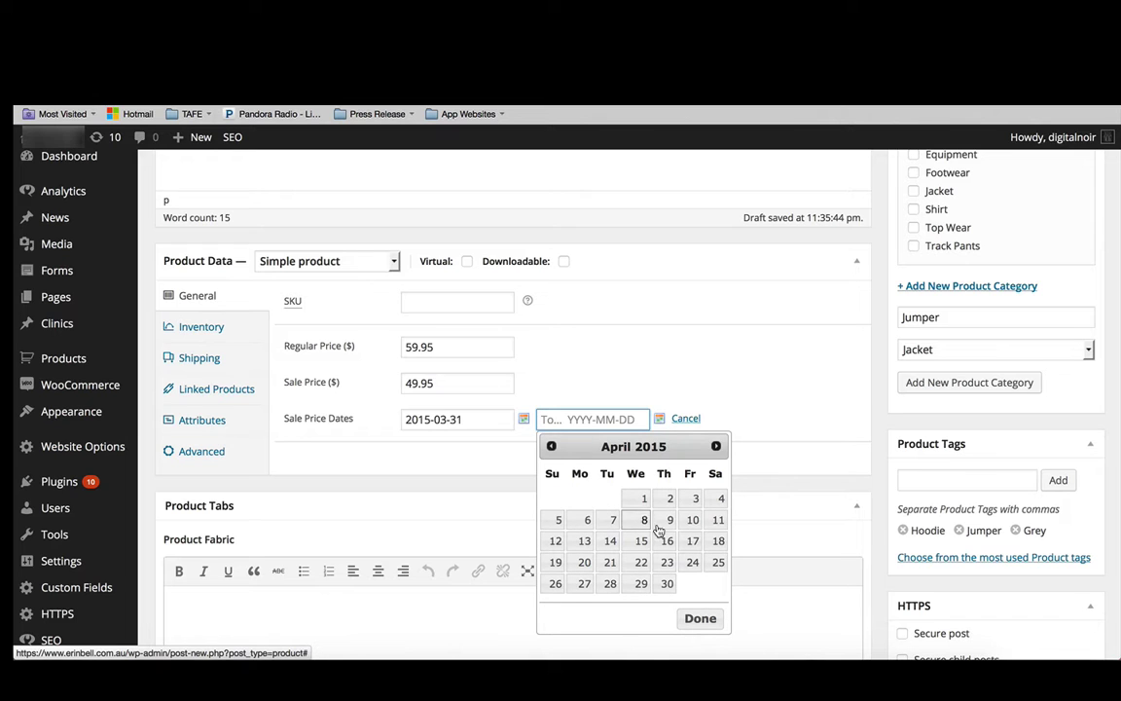
left_click(692, 519)
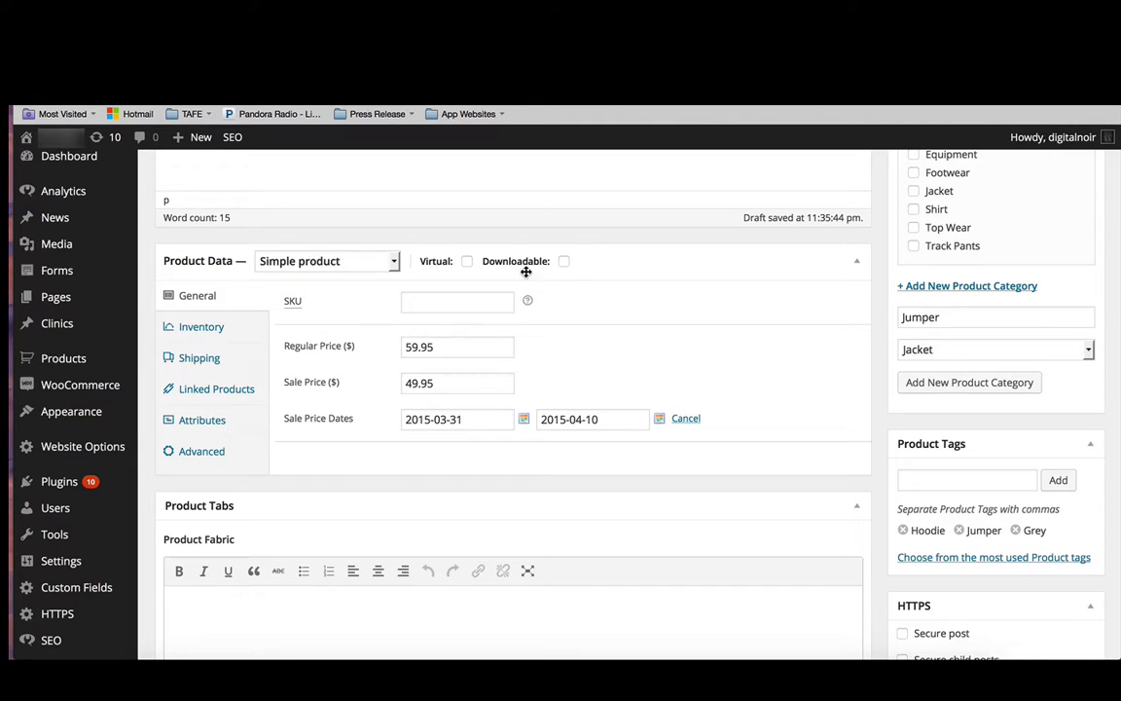
- Try out the Virtual and Downloadable product options, leaving both disabled
mouse_move(472, 269)
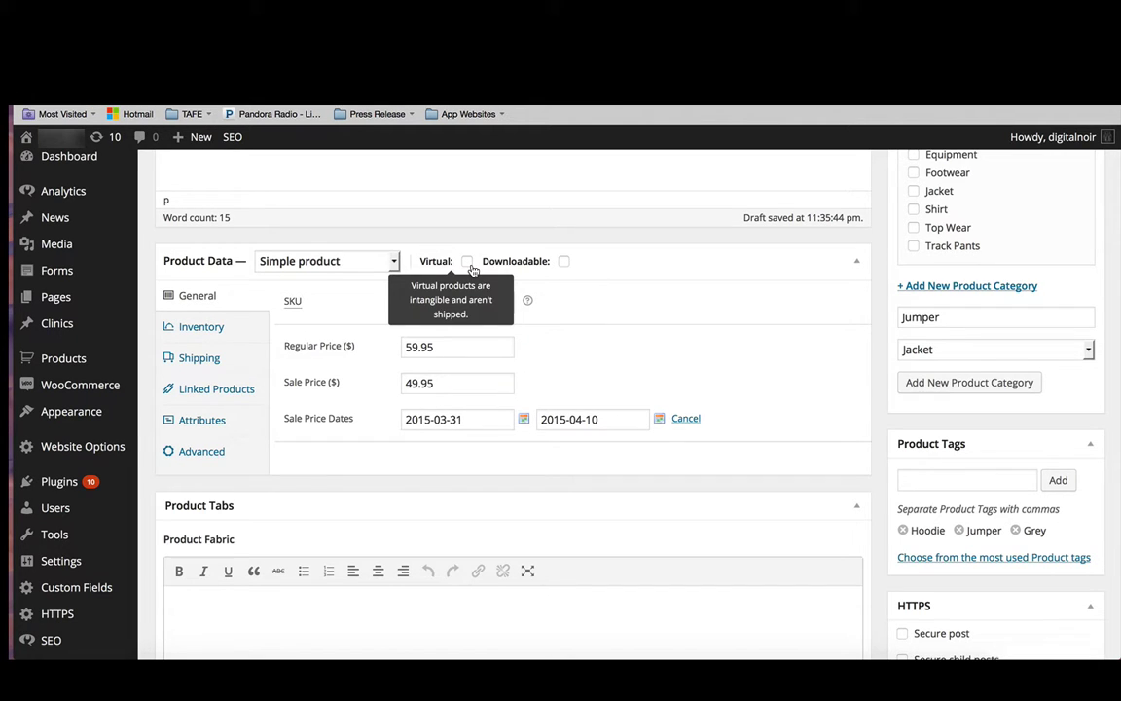
left_click(470, 265)
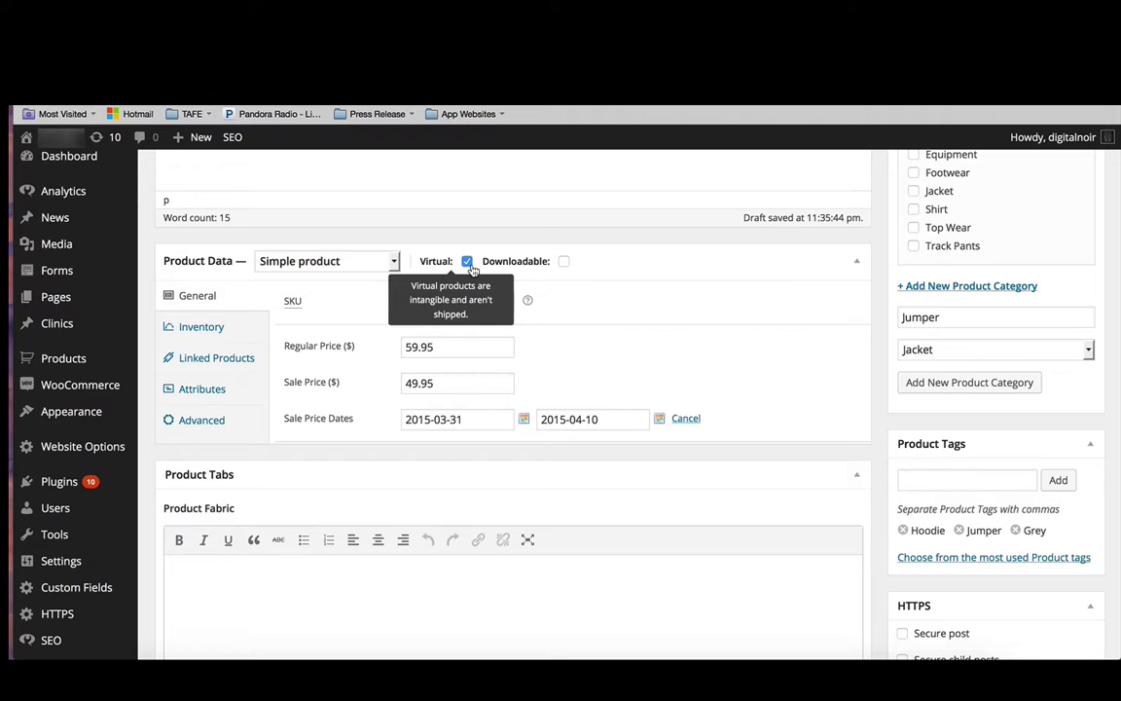
left_click(468, 264)
left_click(565, 263)
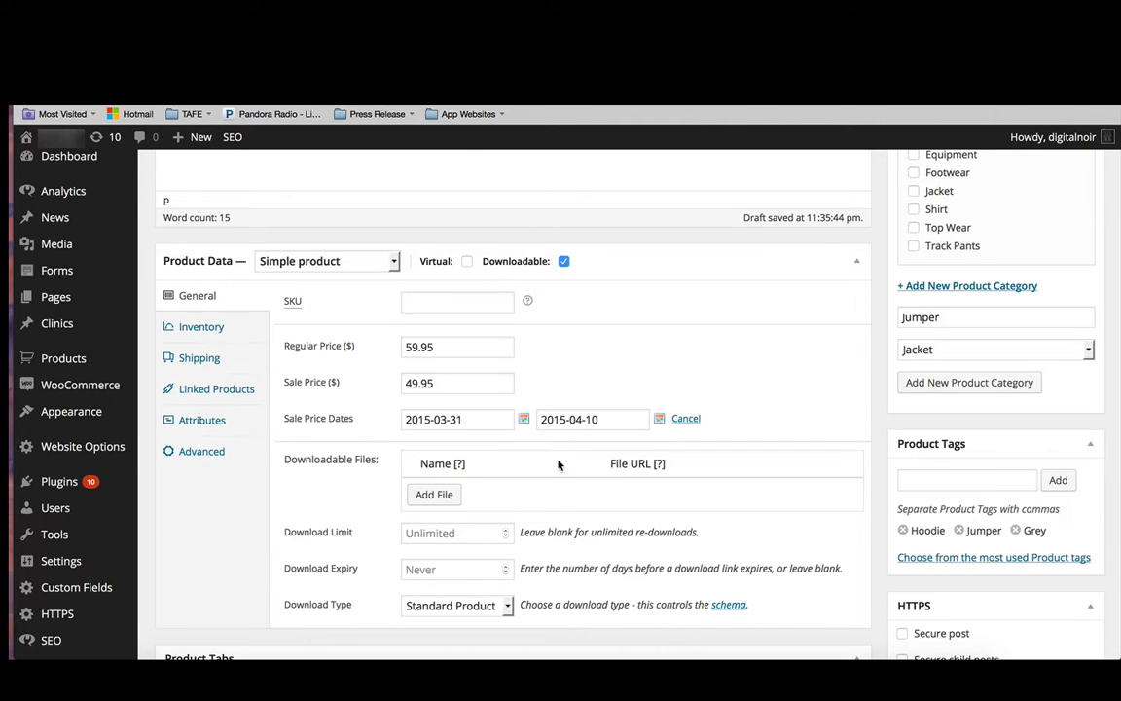
left_click(564, 262)
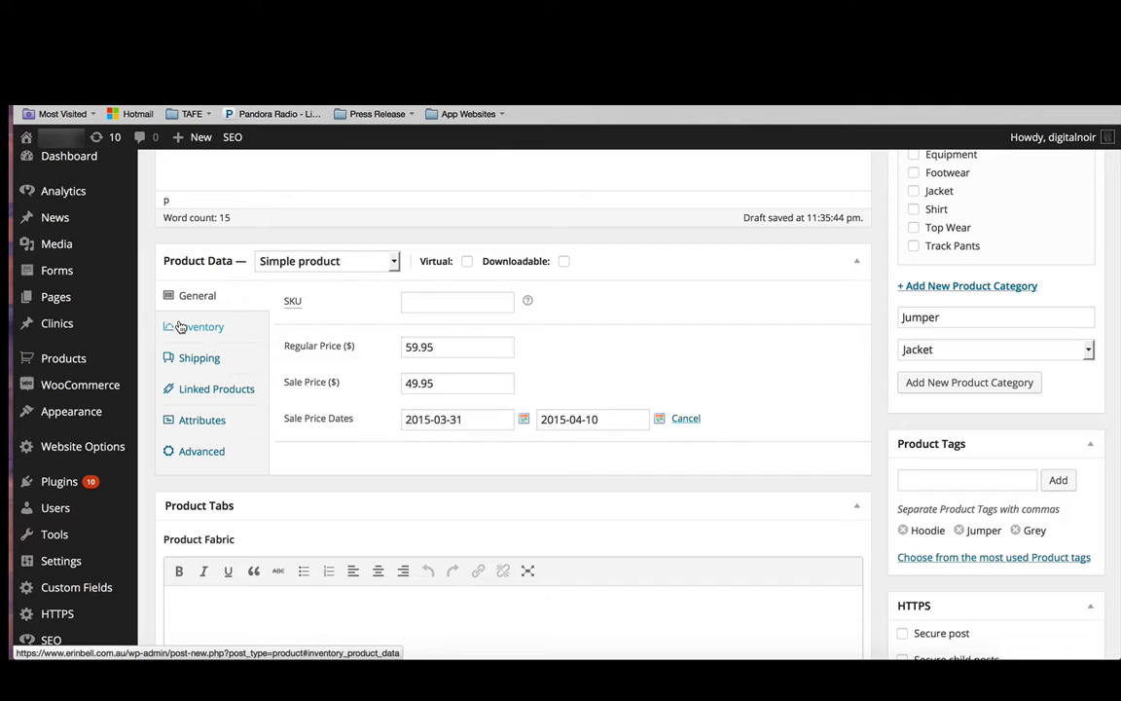
- Enable stock management at product level in the inventory settings, keeping the stock quantity at 0
left_click(181, 327)
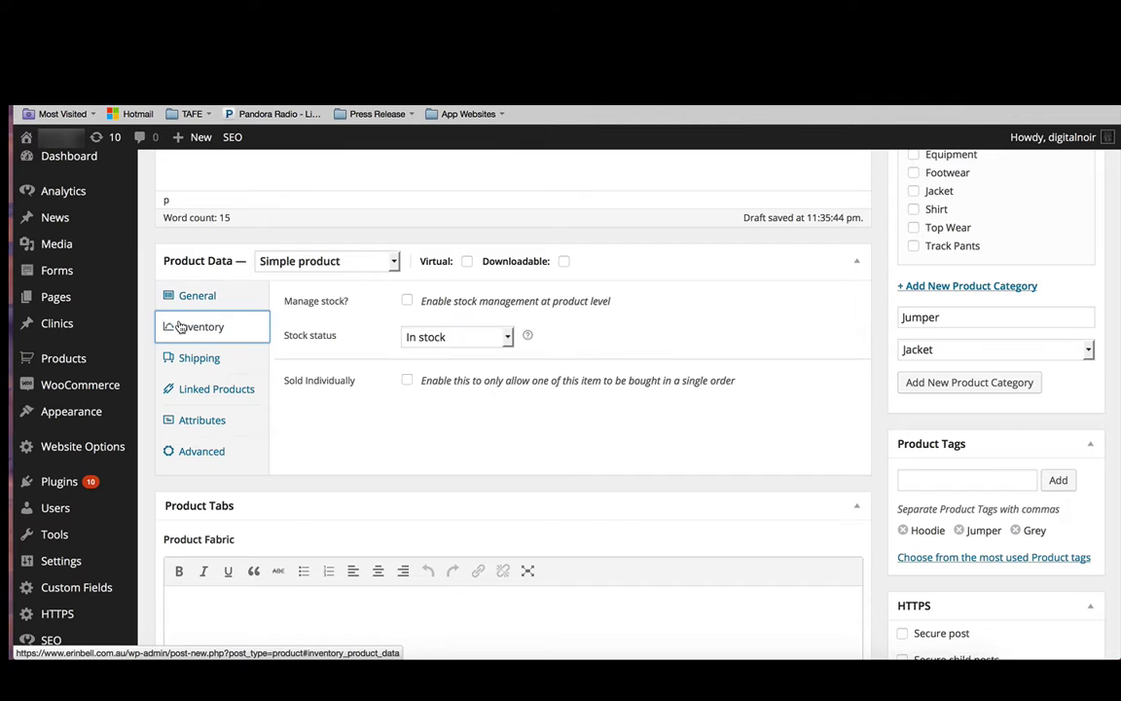
left_click(407, 302)
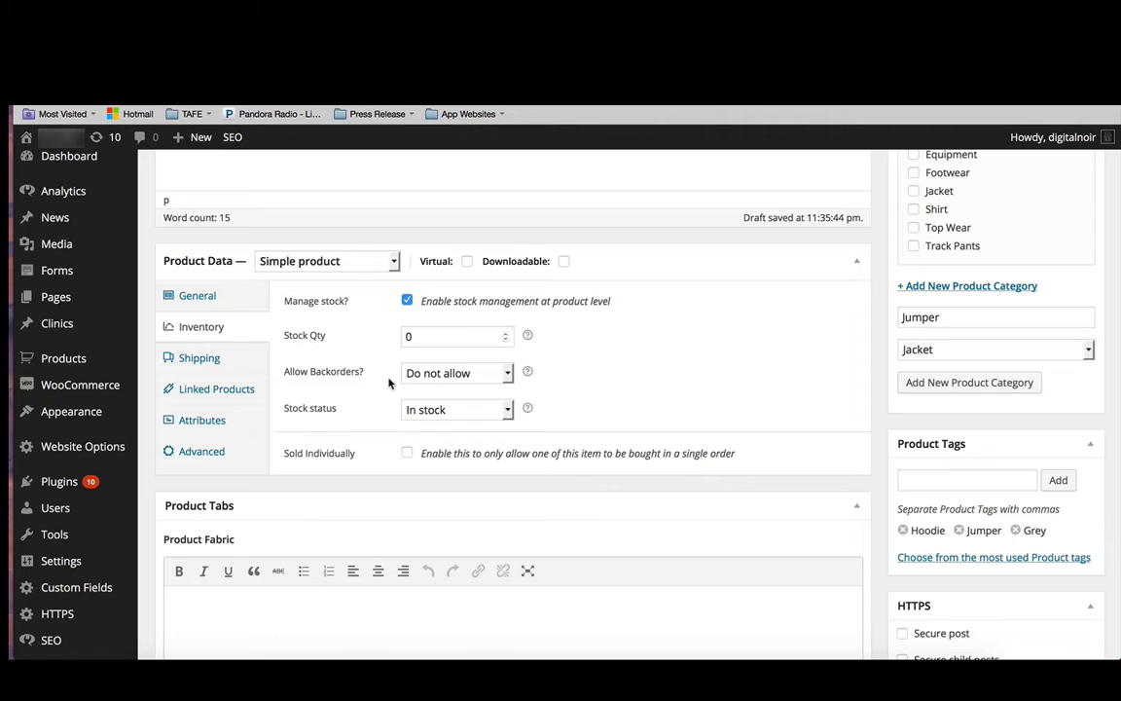
left_click(450, 335)
key("super+a")
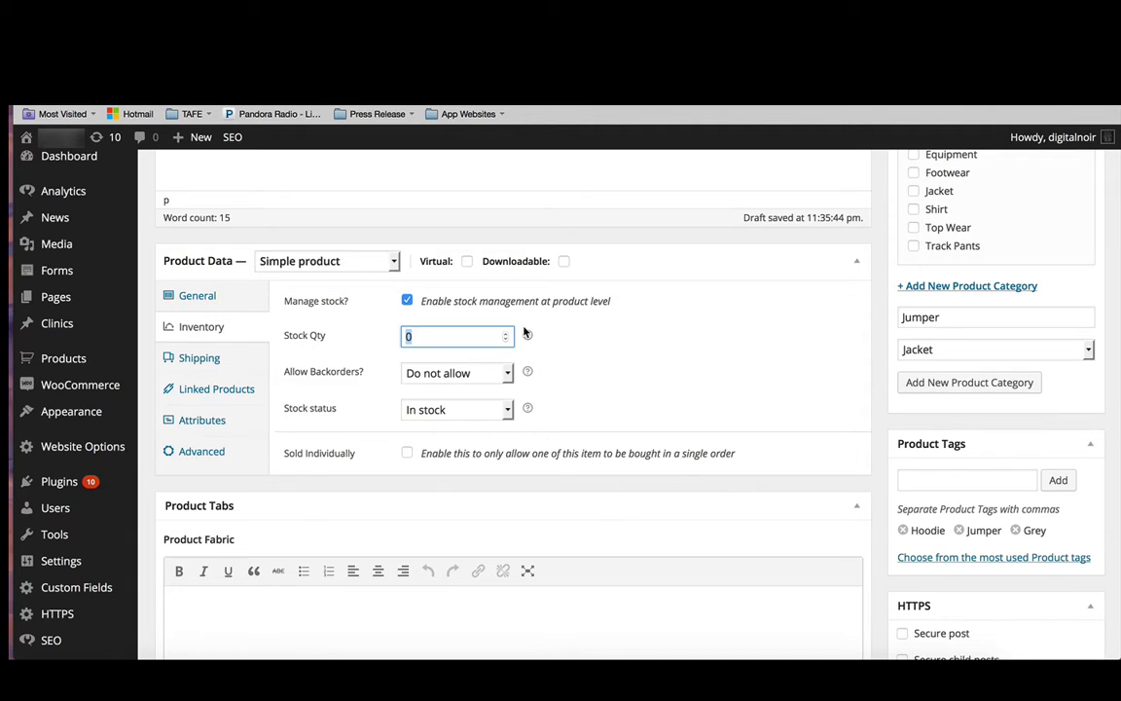
- Set the product's backorders to Allow, and check the stock status choices while keeping it In stock
left_click(506, 374)
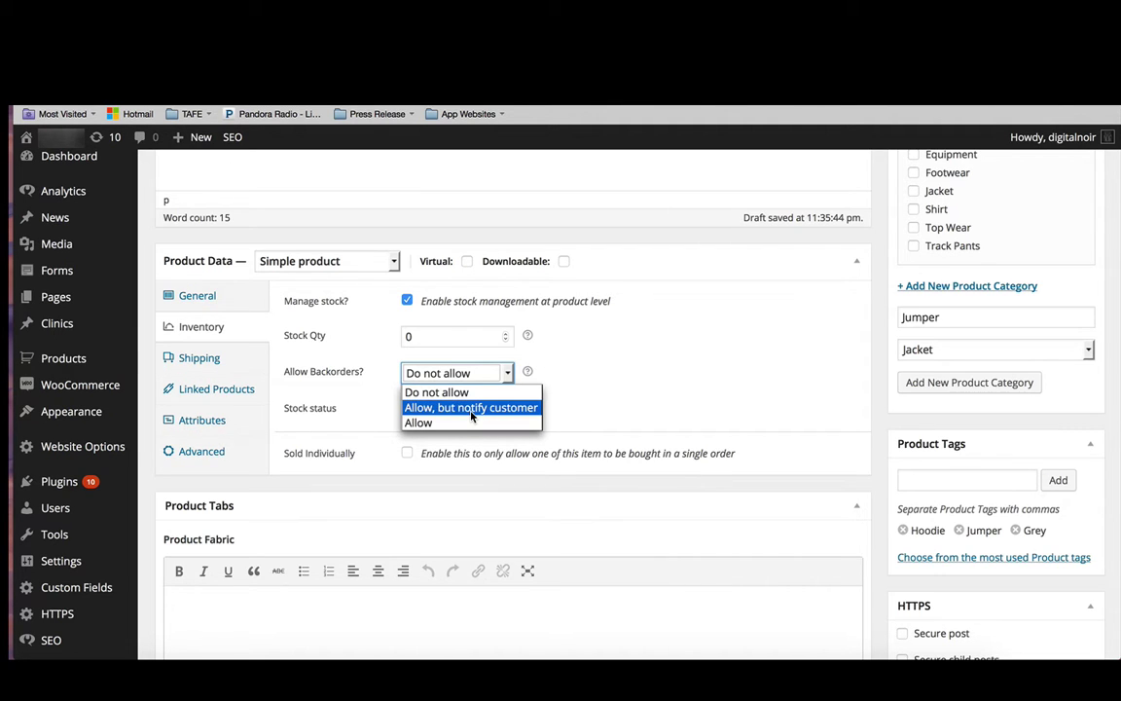
left_click(473, 408)
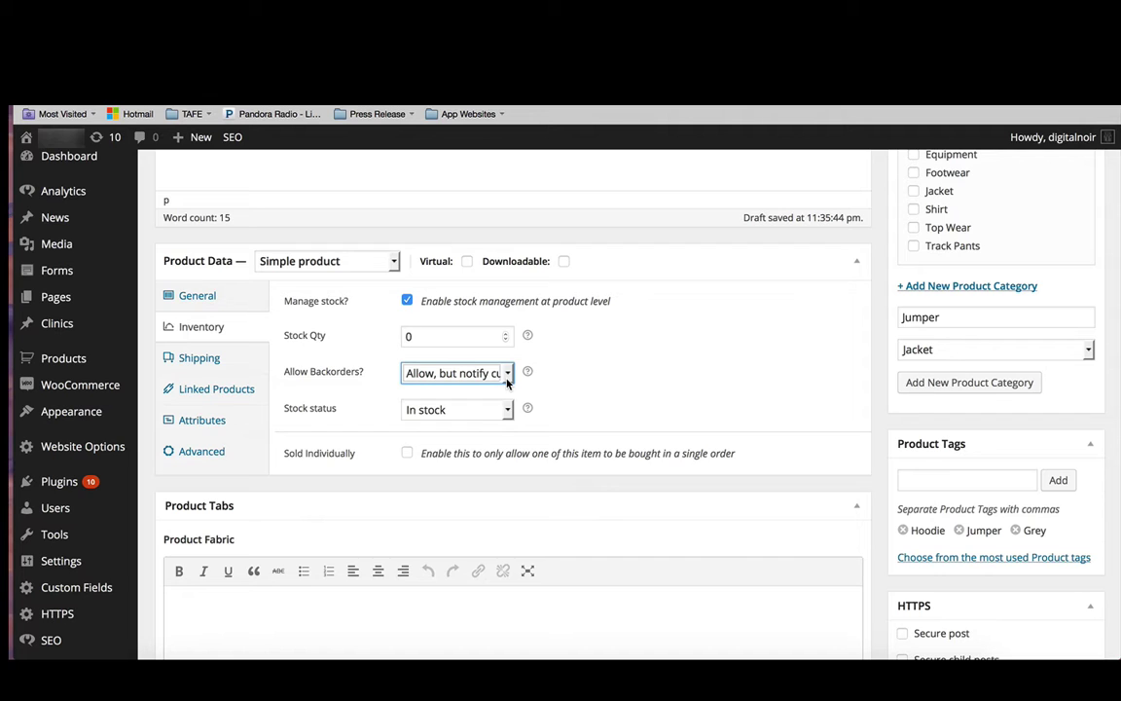
left_click(507, 373)
left_click(428, 422)
left_click(507, 373)
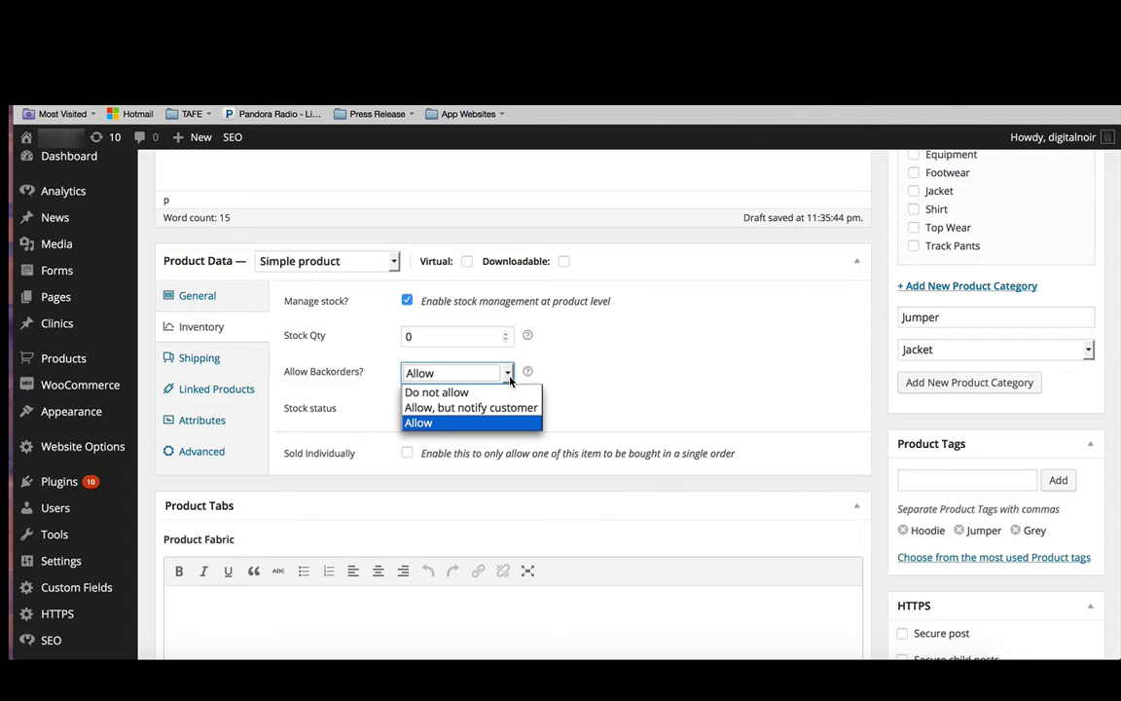
left_click(508, 374)
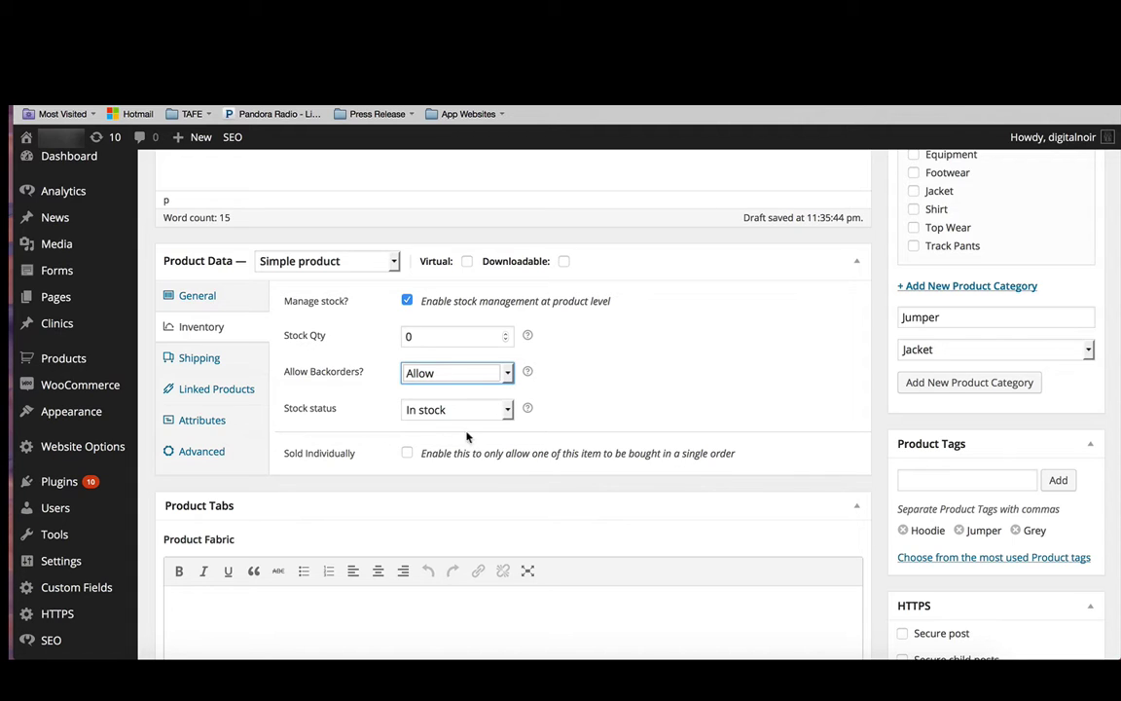
left_click(418, 409)
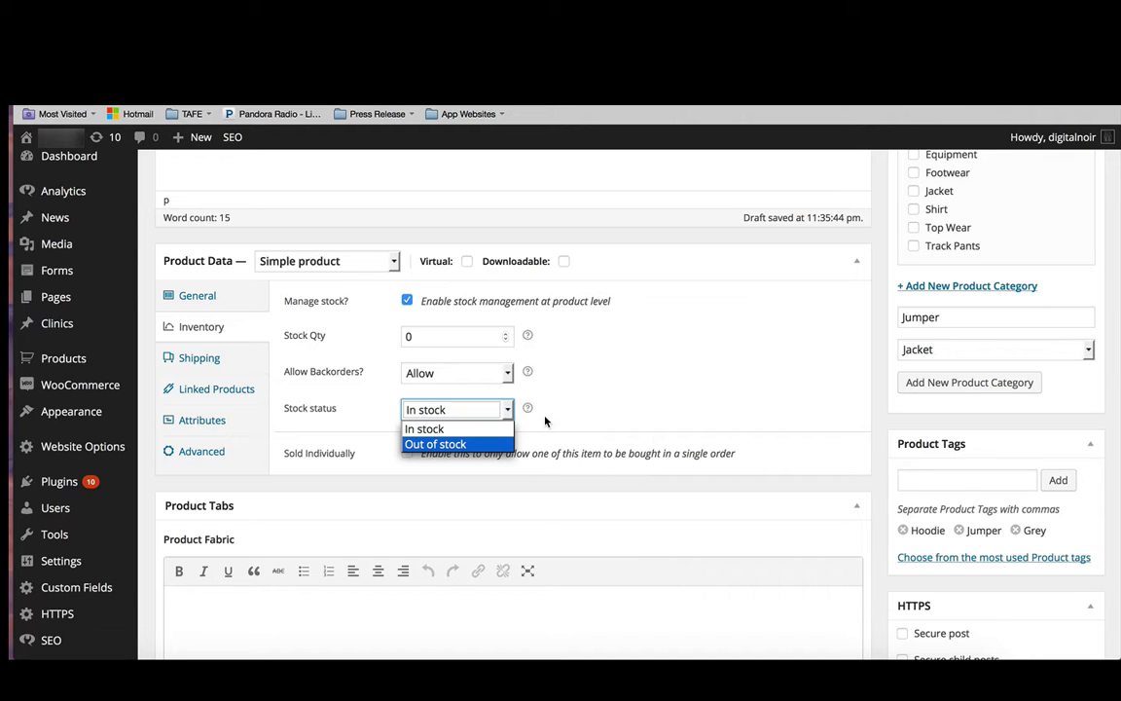
left_click(594, 387)
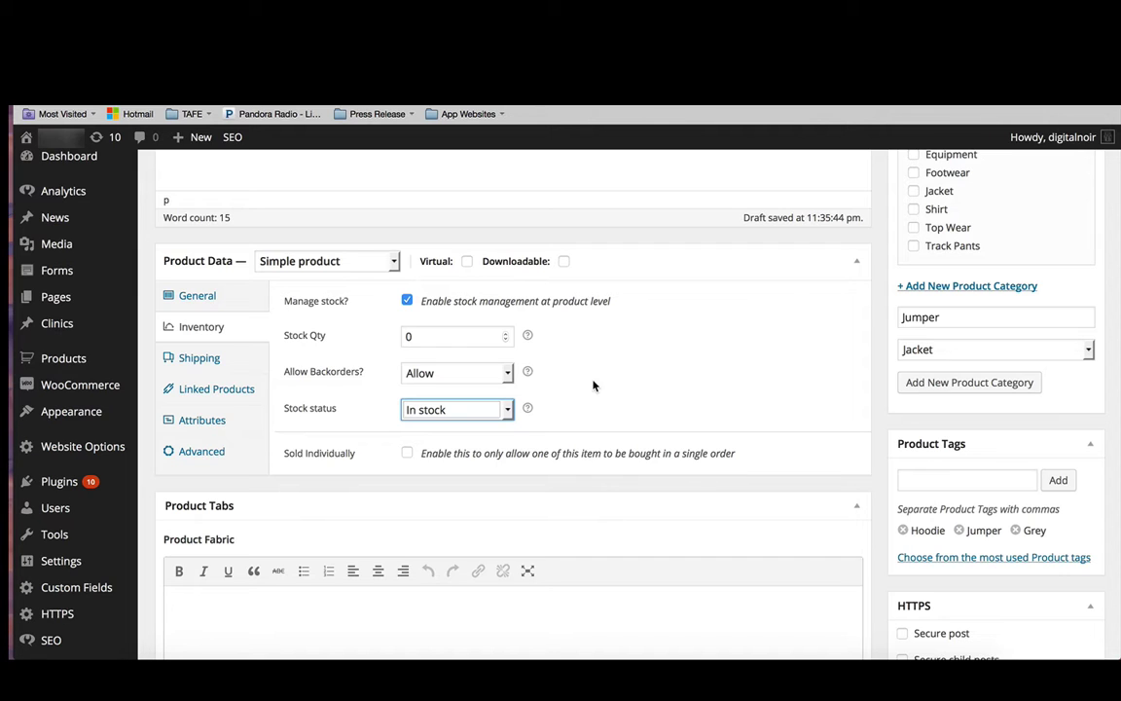
- Review the product's shipping settings, including the shipping class choices, and its linked products settings
left_click(203, 360)
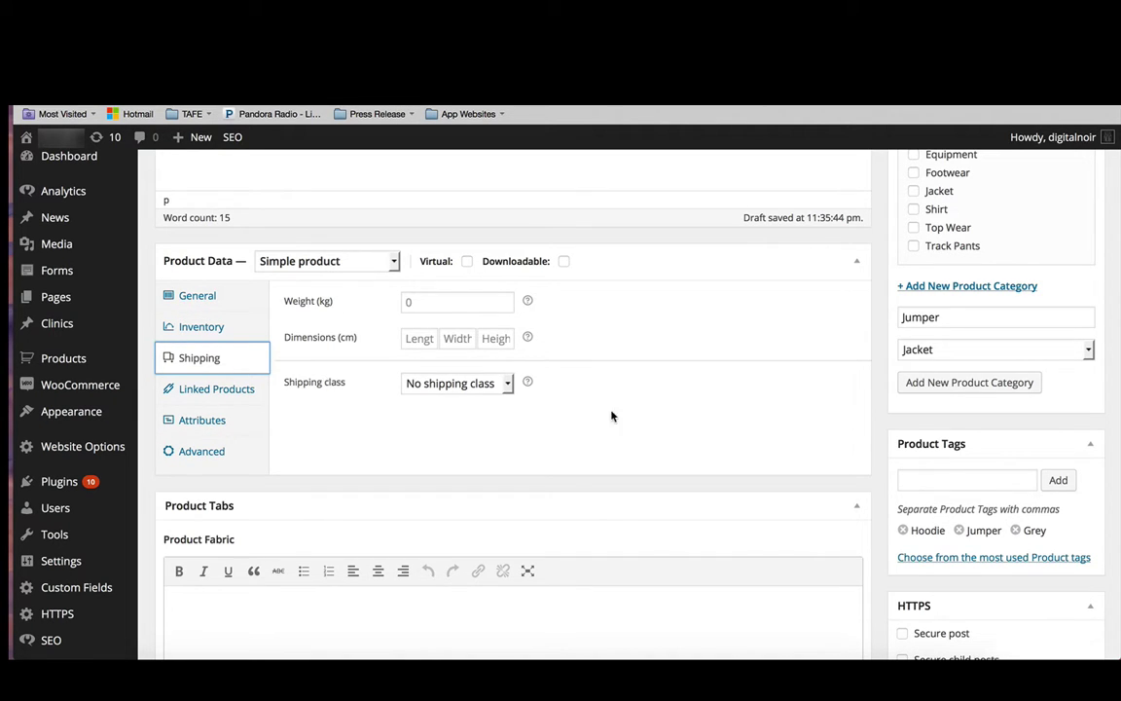
left_click(507, 383)
left_click(510, 384)
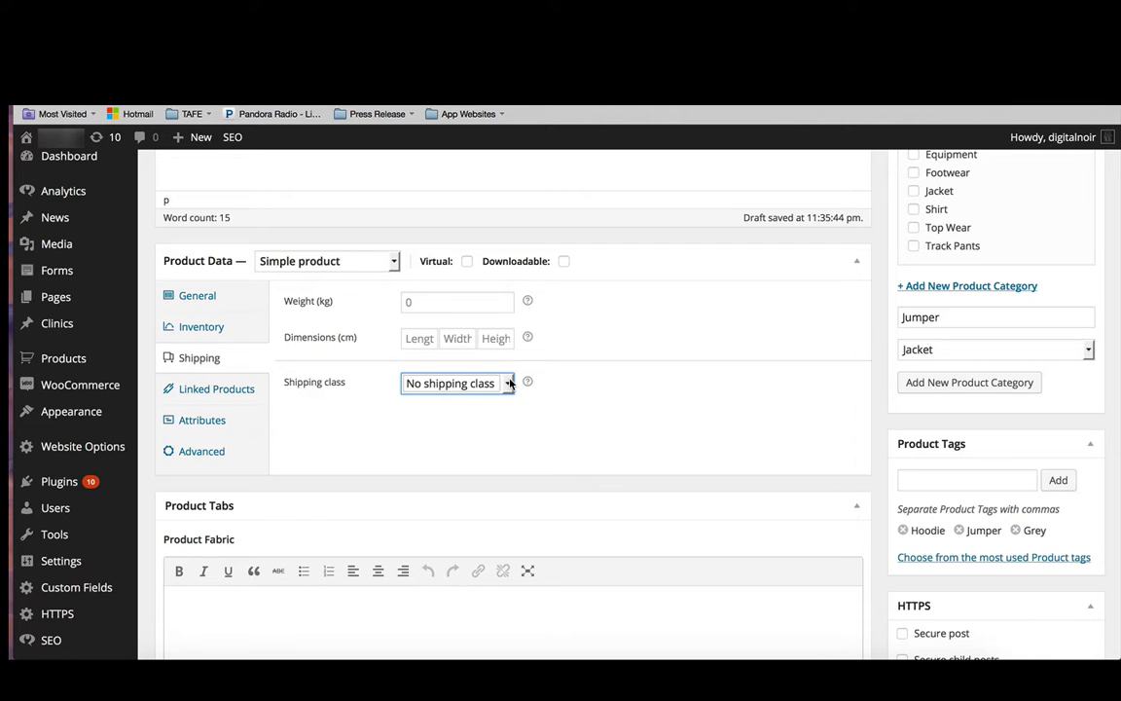
left_click(198, 387)
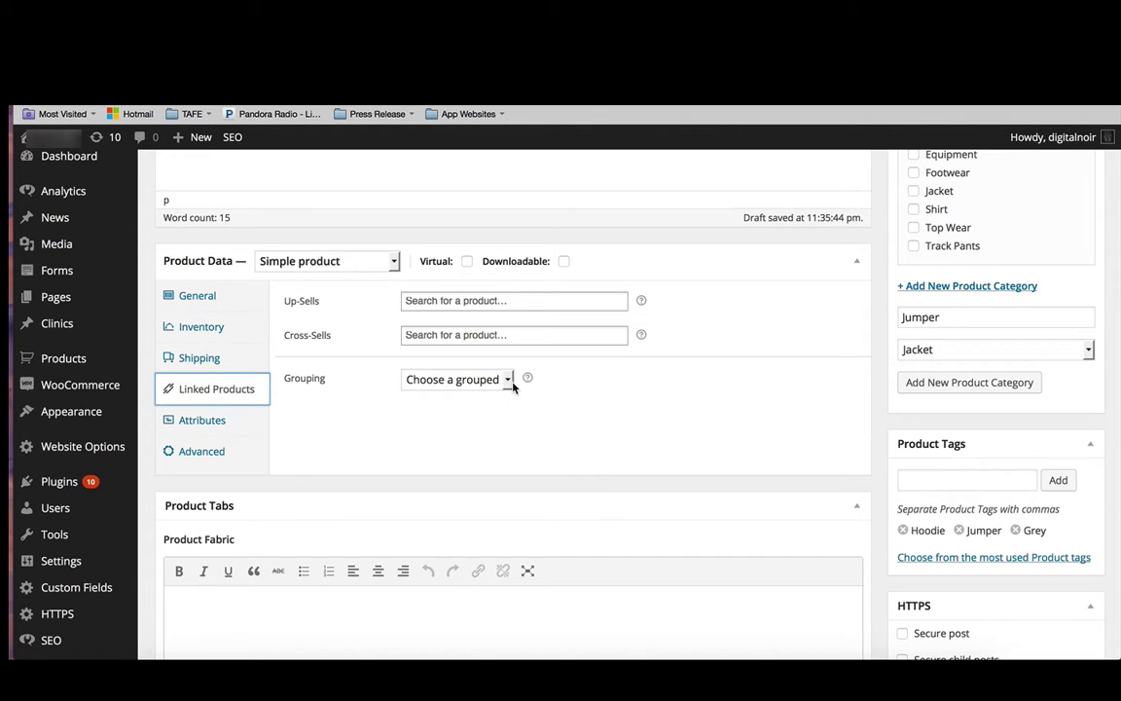
- Change the product type to Variable product
left_click(201, 420)
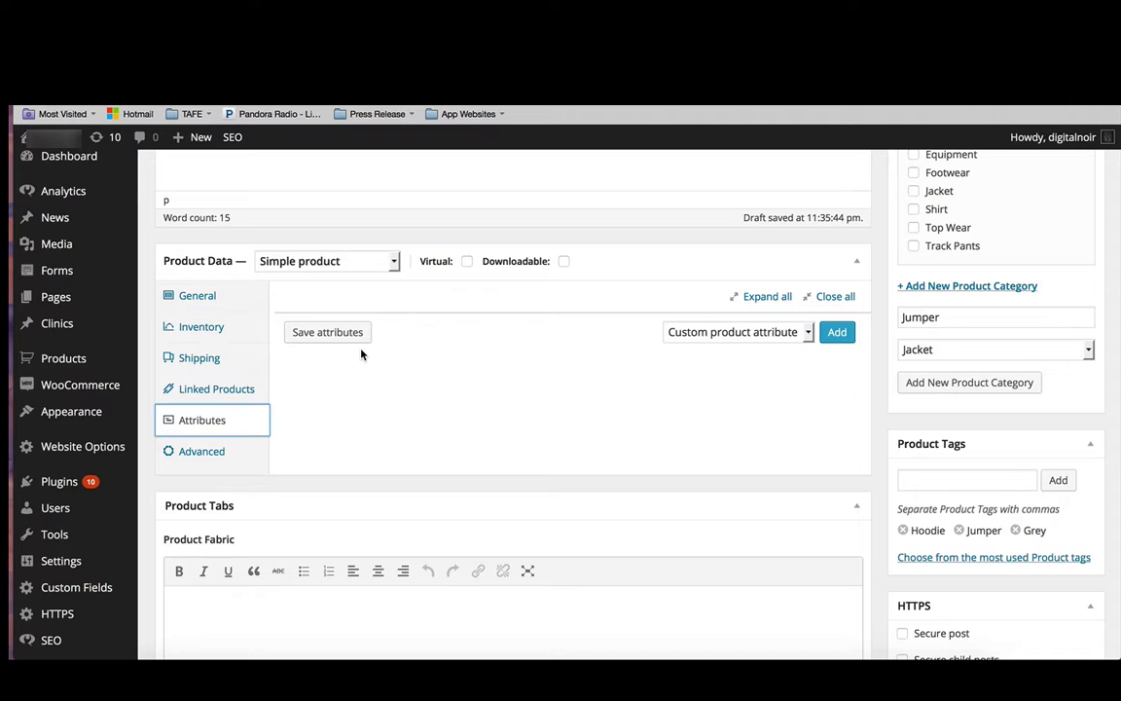
left_click(393, 263)
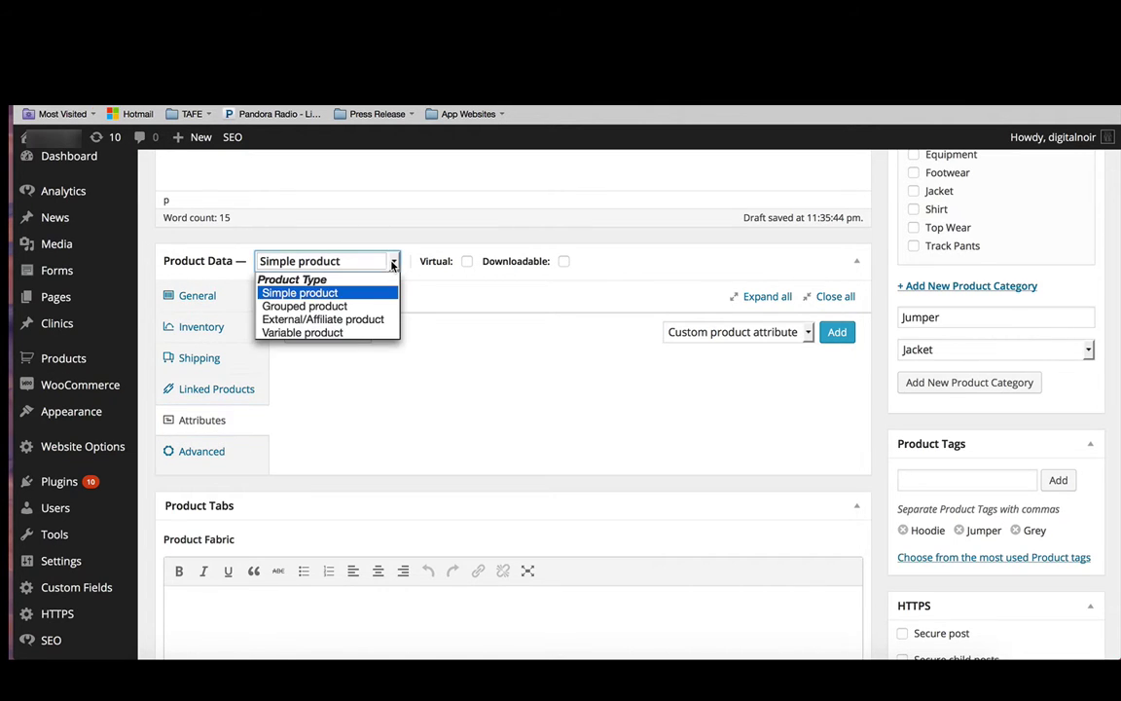
left_click(311, 333)
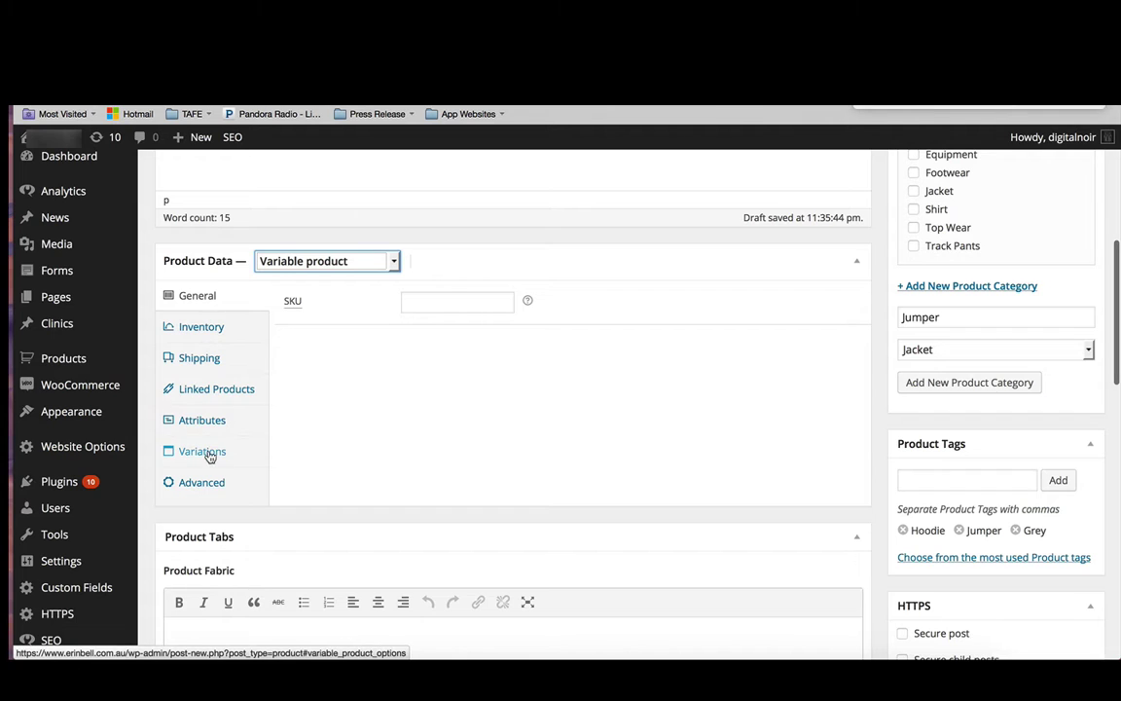
- Add a custom product attribute named Size with the values Small|Medium|Large, and save the attributes
left_click(204, 422)
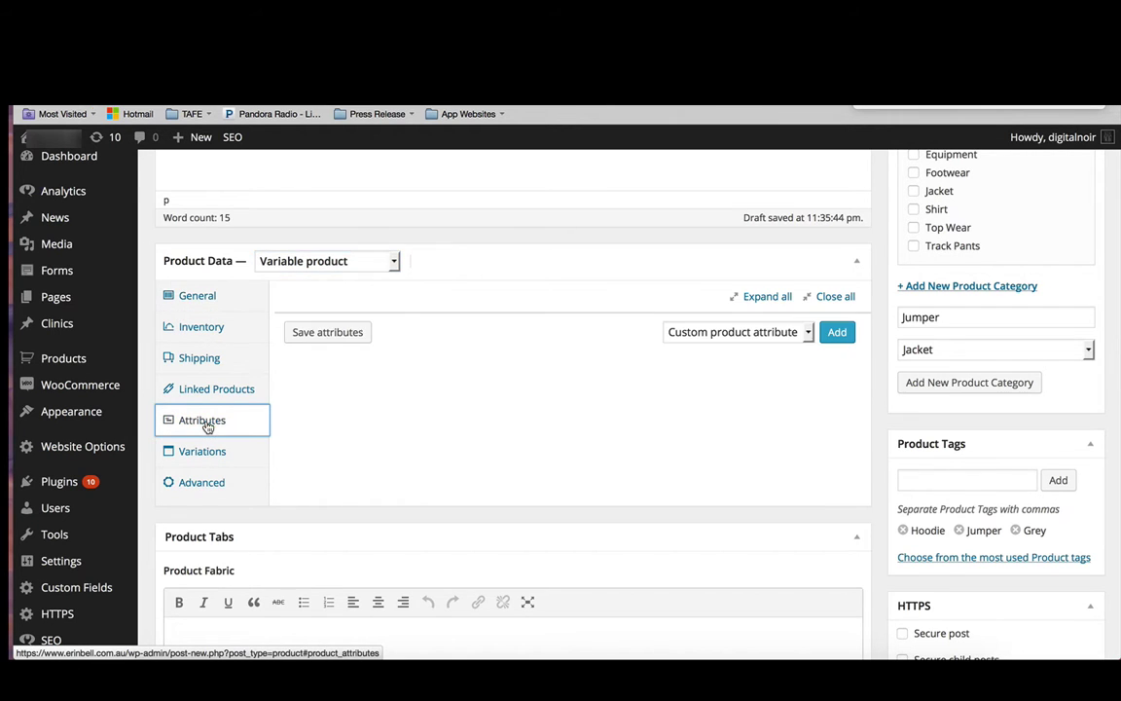
left_click(837, 332)
left_click(348, 383)
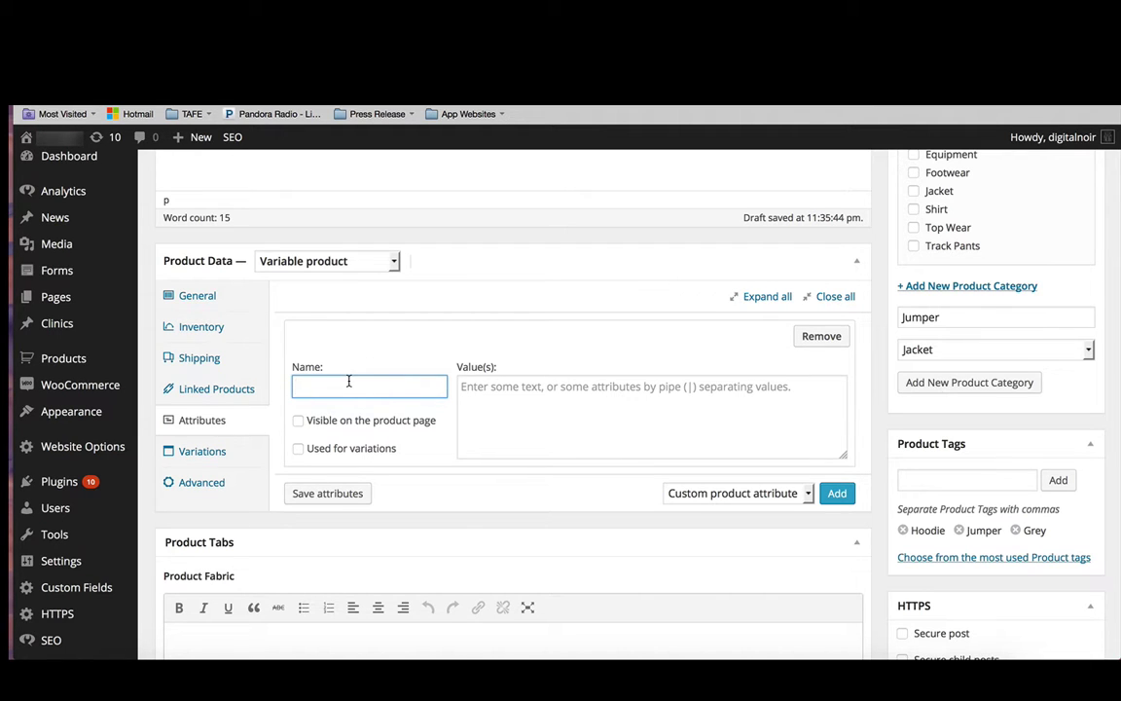
type("Size")
key("BackSpace")
key("BackSpace")
type("ze")
left_click(603, 414)
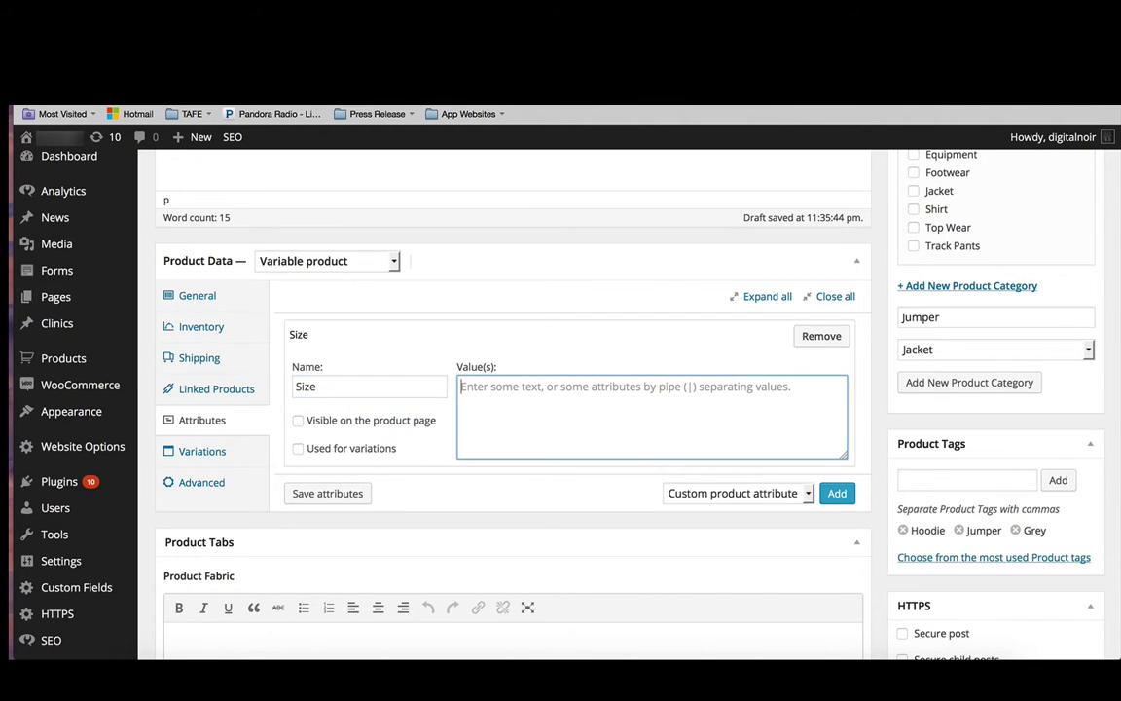
type("Sma")
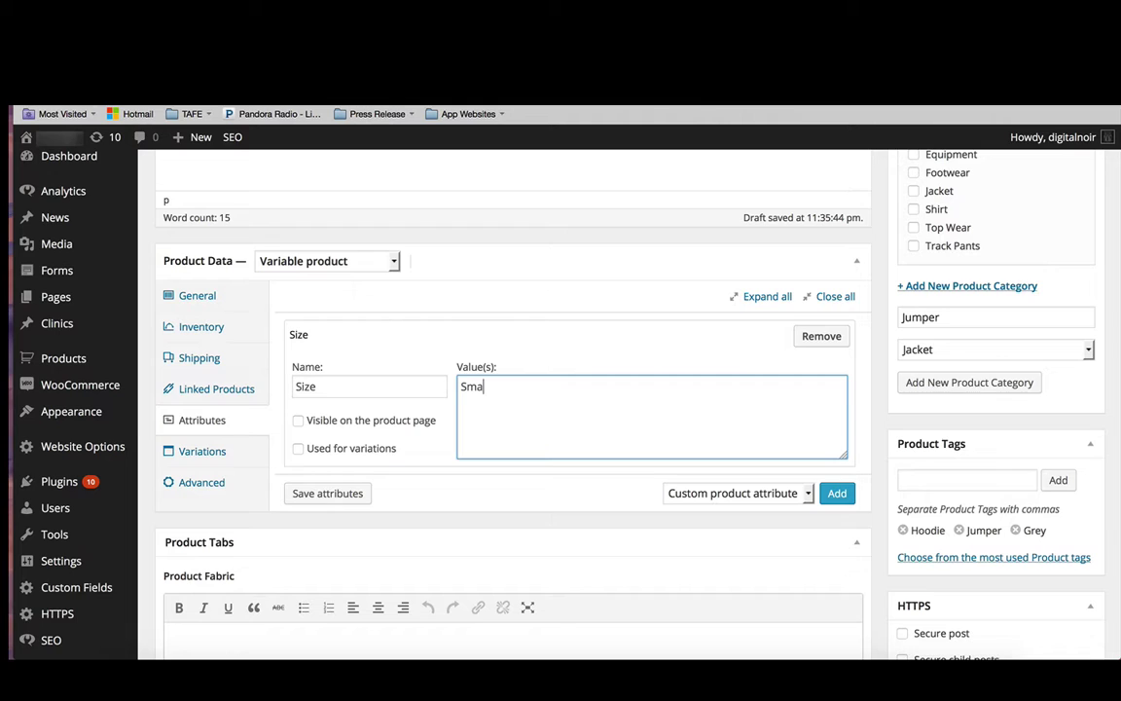
type("ll | Medium|Large")
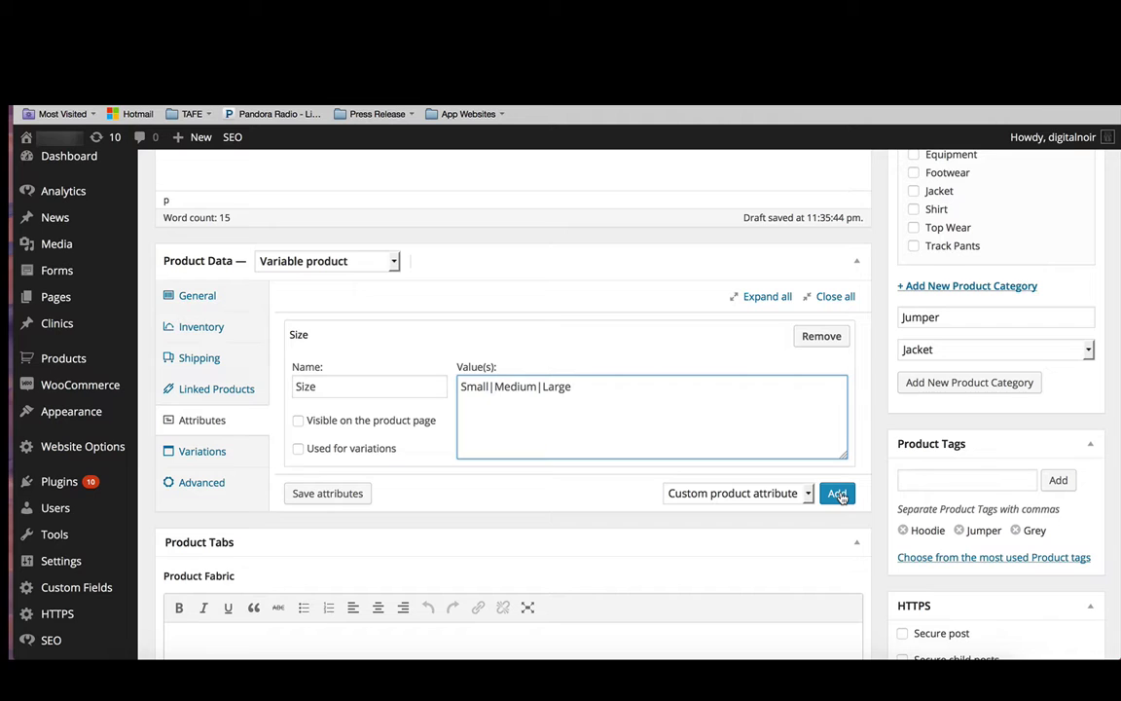
left_click(350, 492)
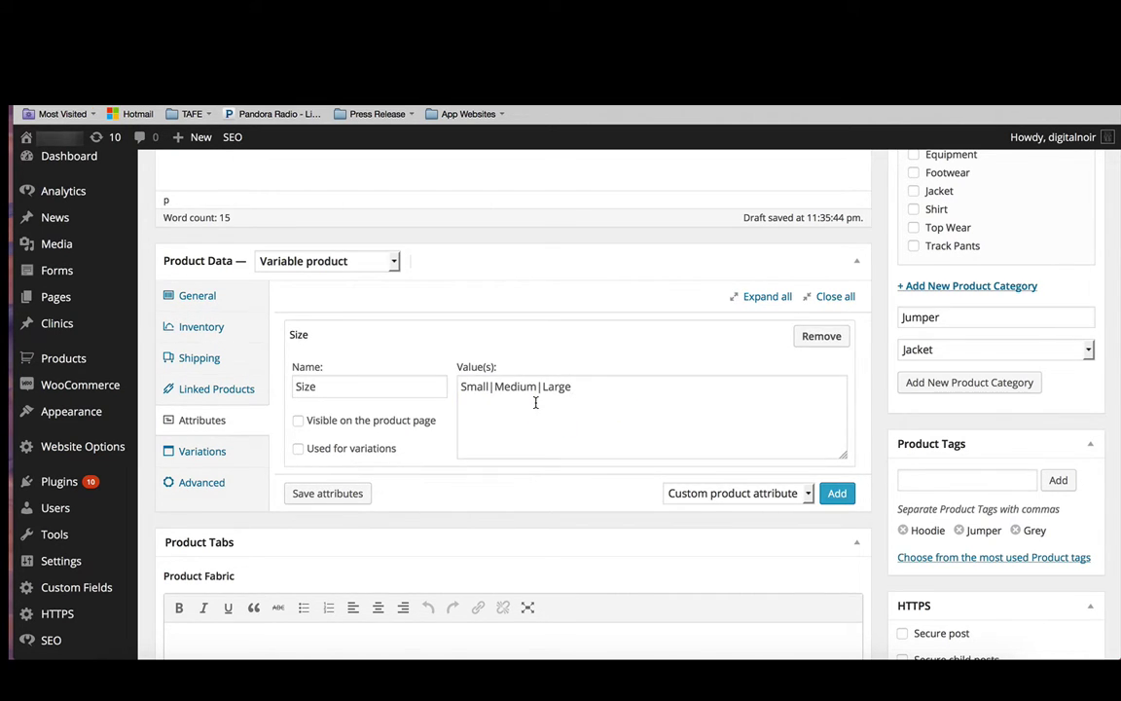
- Add a second custom attribute named Colour with the values Grey|Blue|Black, and save the attributes
left_click(836, 493)
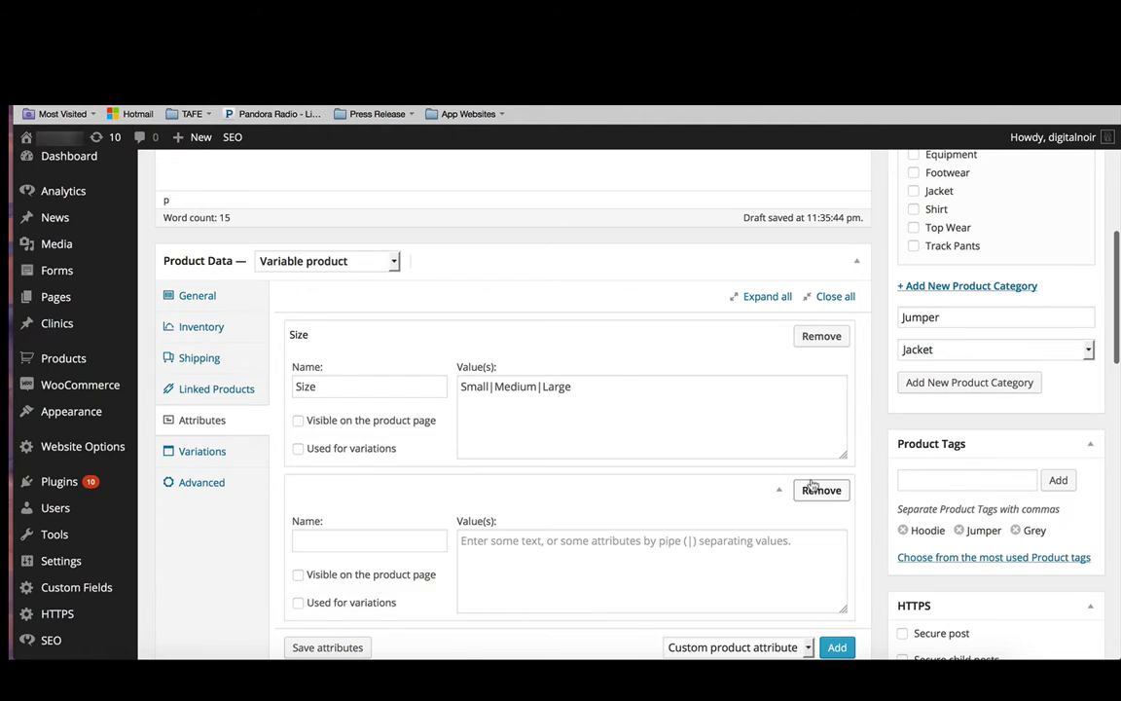
left_click(358, 540)
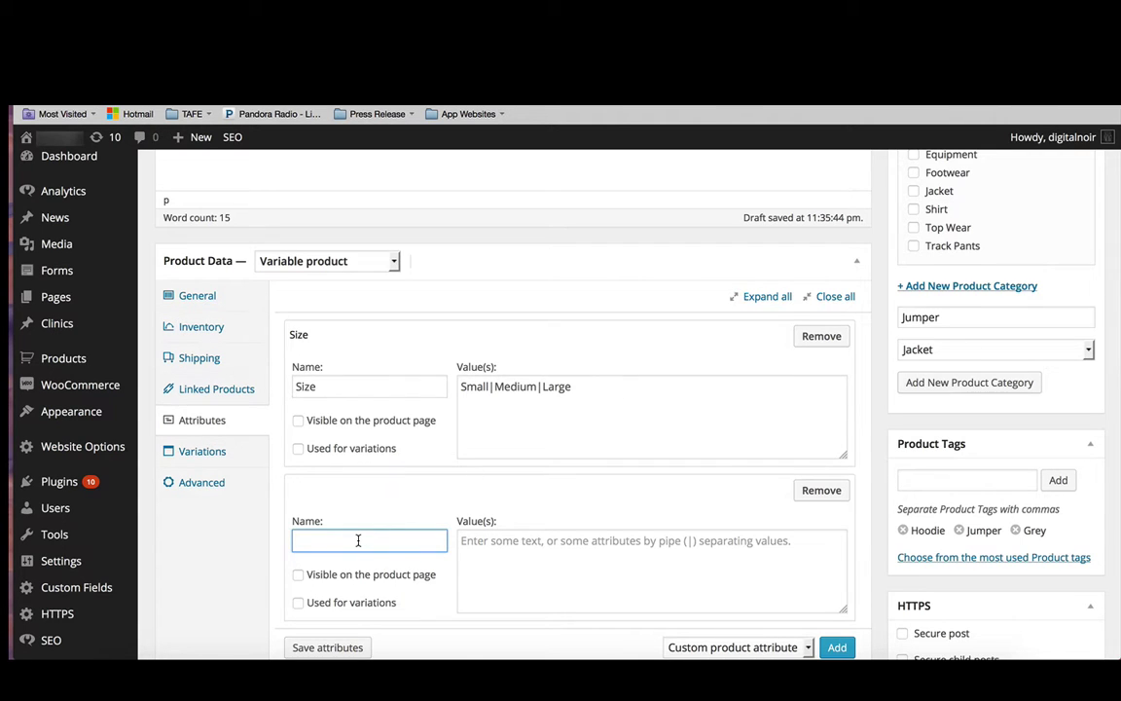
type("Colour")
key("Tab")
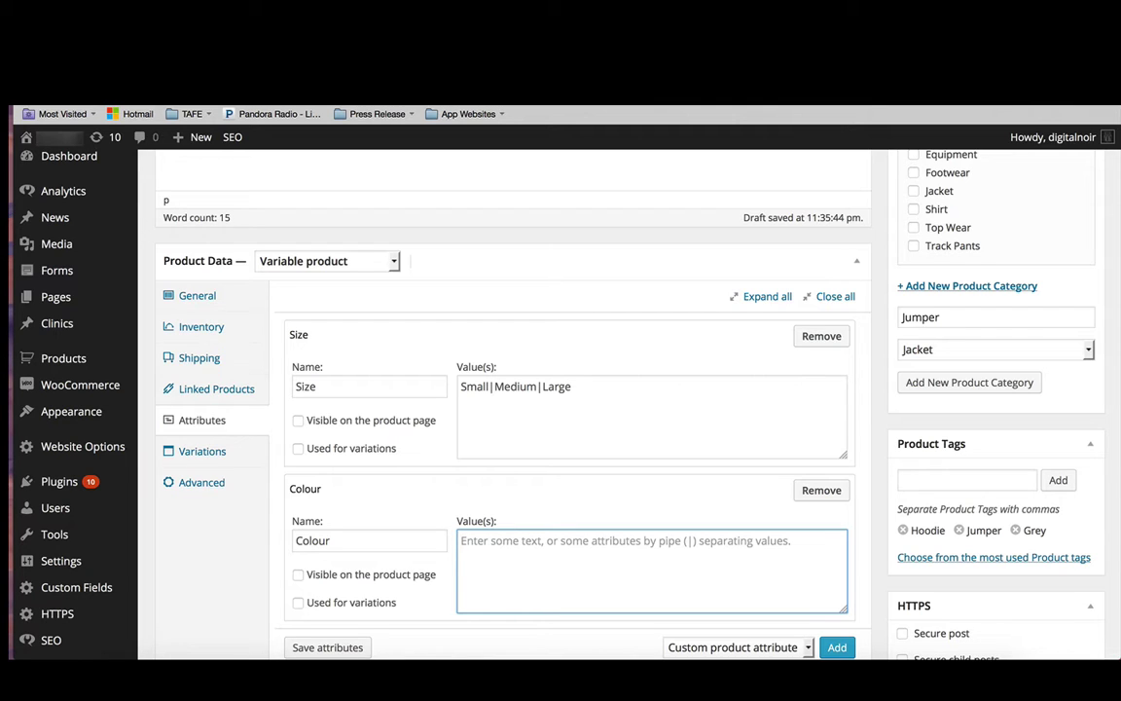
type("Grey|")
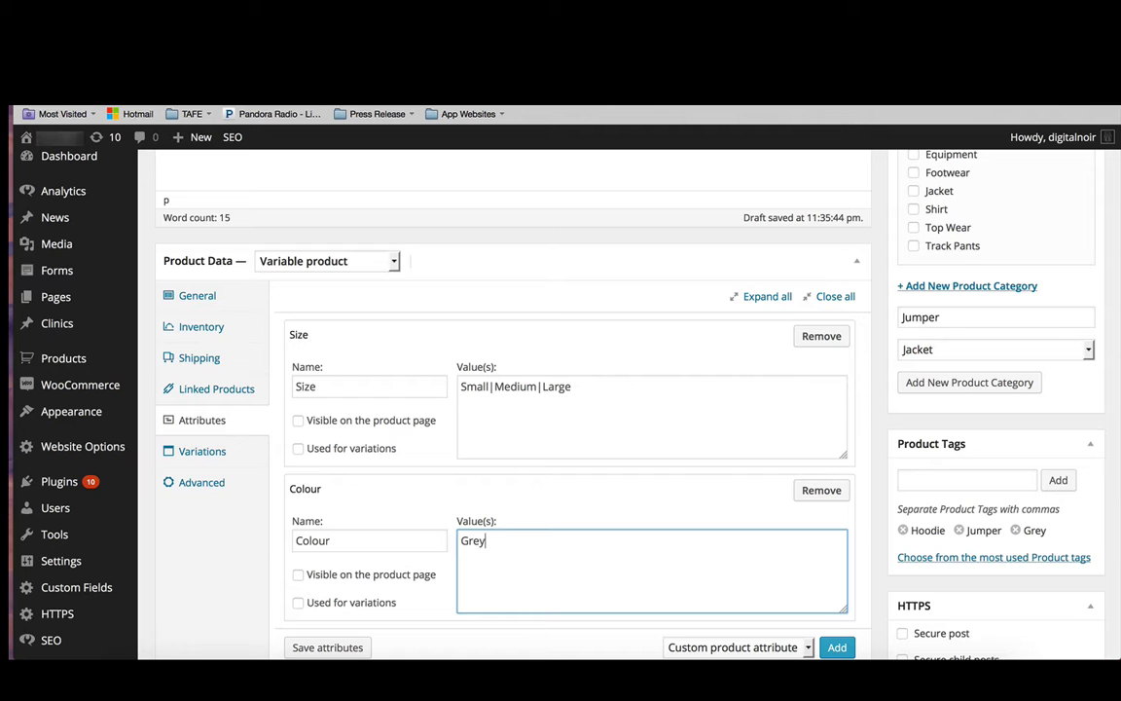
type("Blue|Black")
scroll(438, 506, "down", 3)
left_click(336, 500)
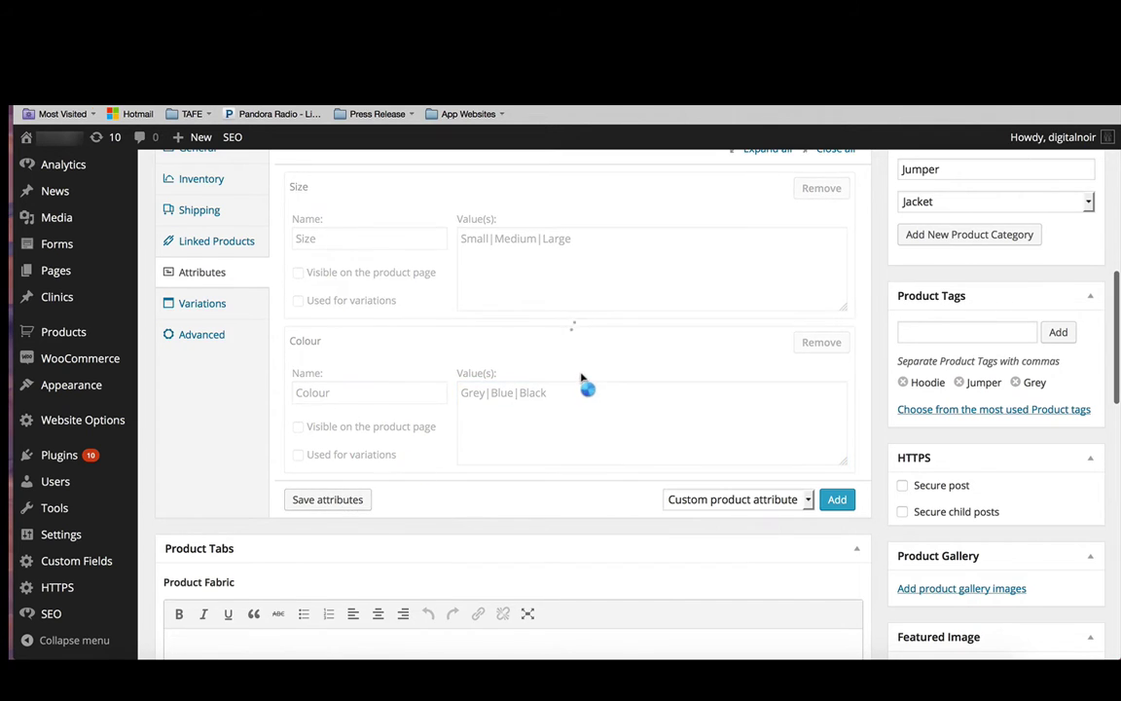
- Mark both the Size and Colour attributes as used for variations, and save the attributes
scroll(521, 241, "up", 2)
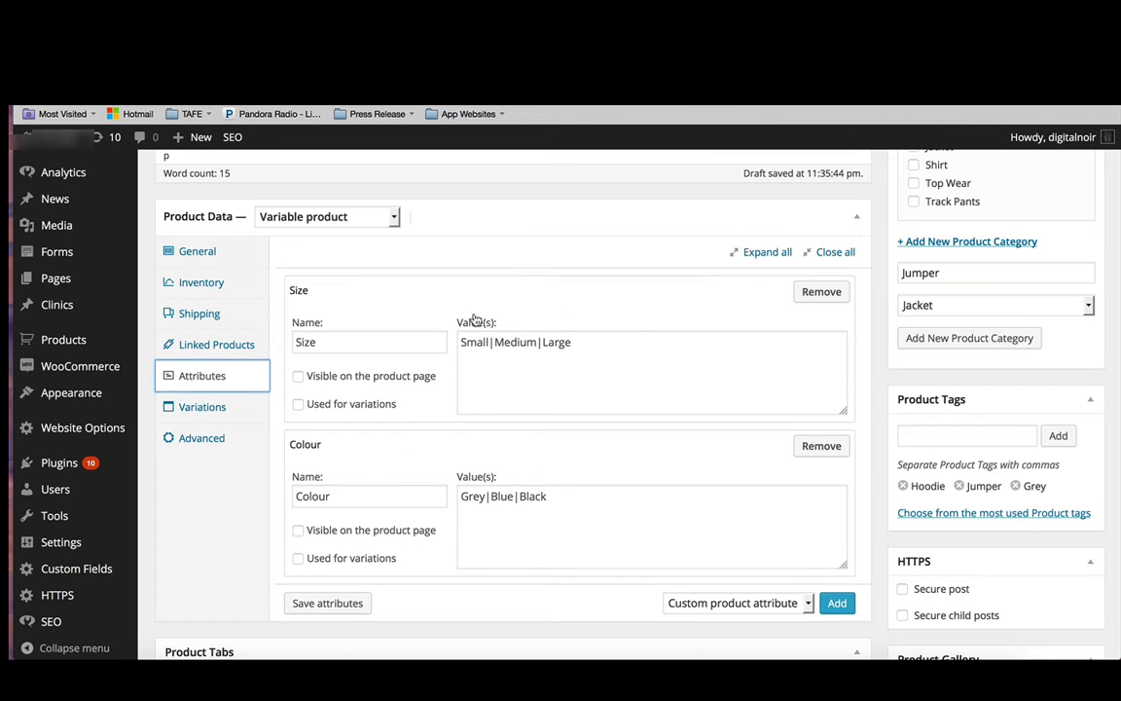
left_click(298, 403)
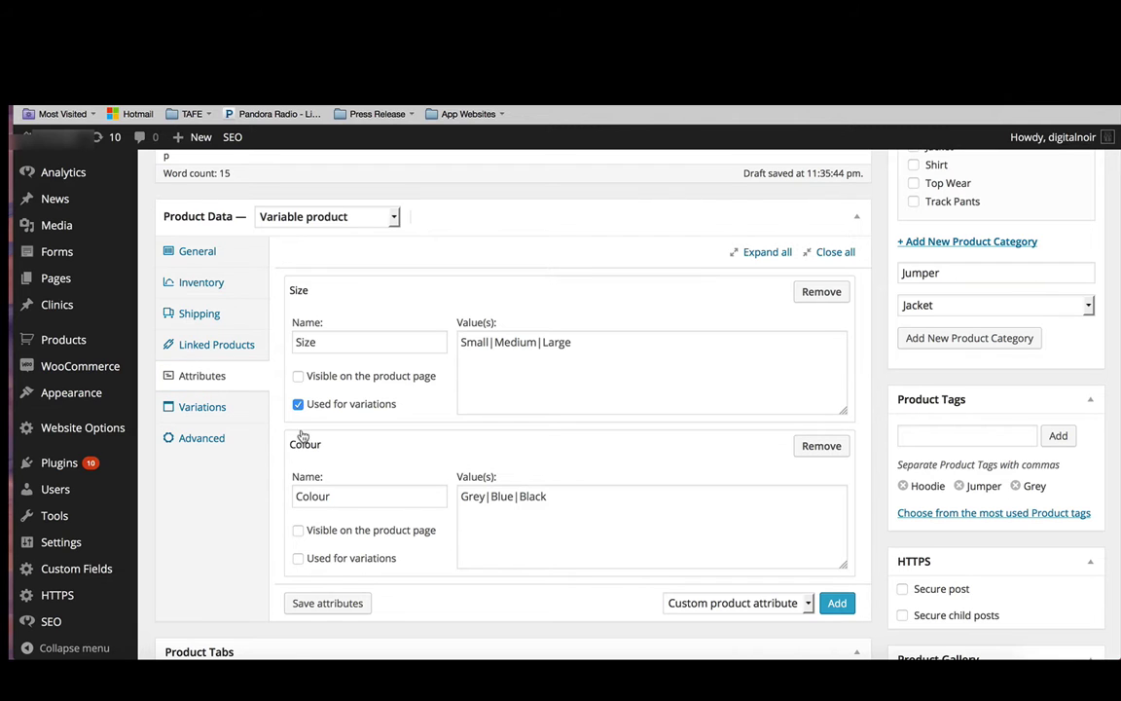
left_click(298, 559)
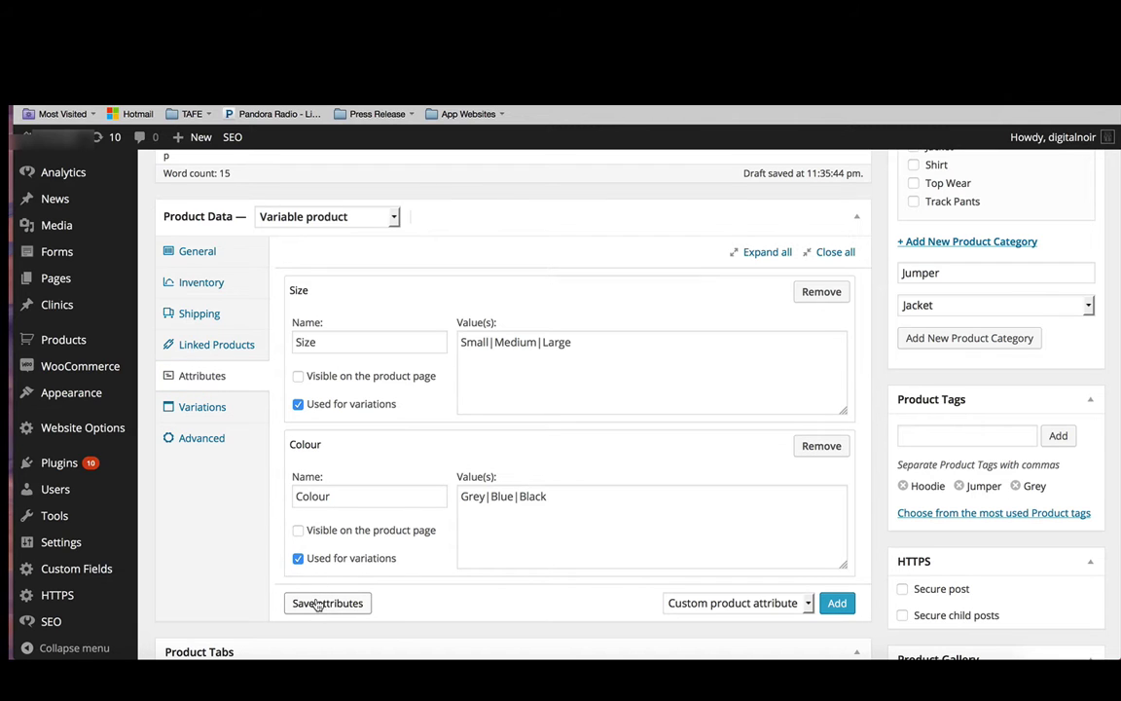
left_click(317, 604)
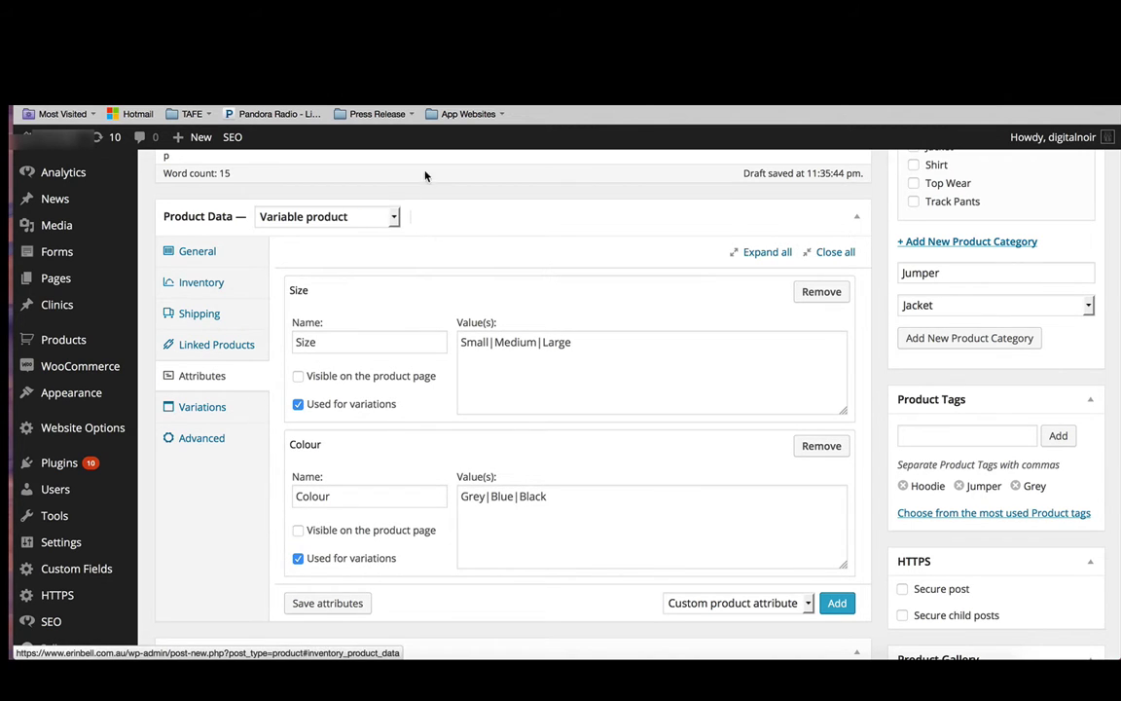
left_click(307, 214)
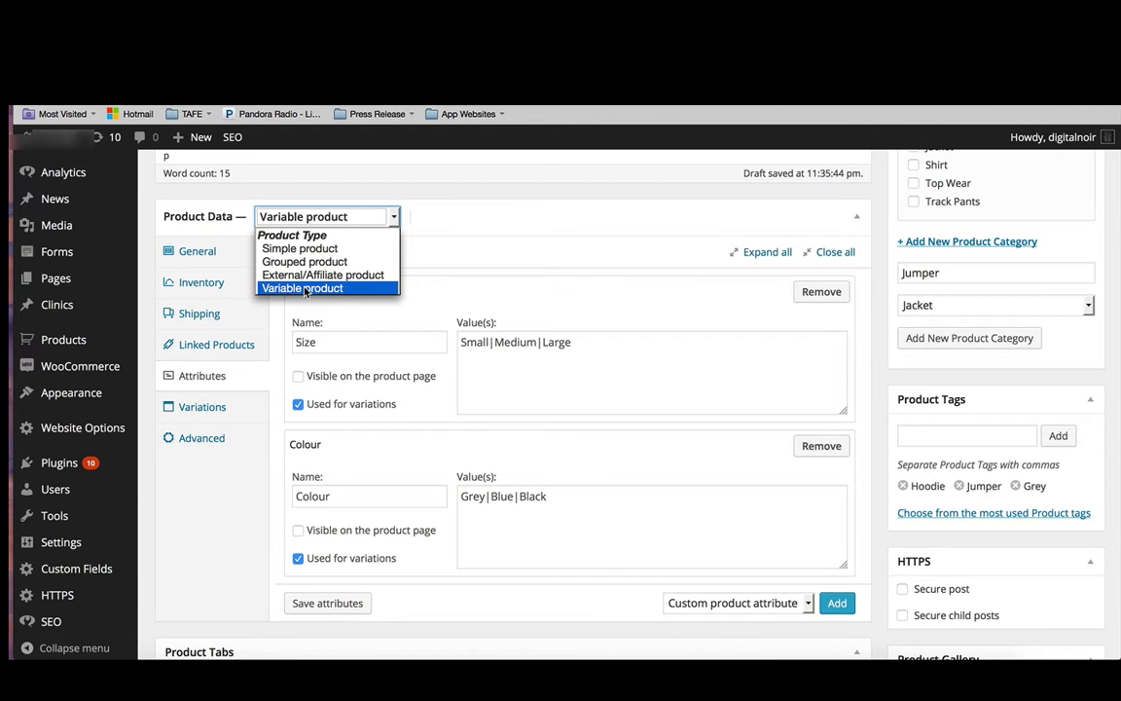
left_click(509, 212)
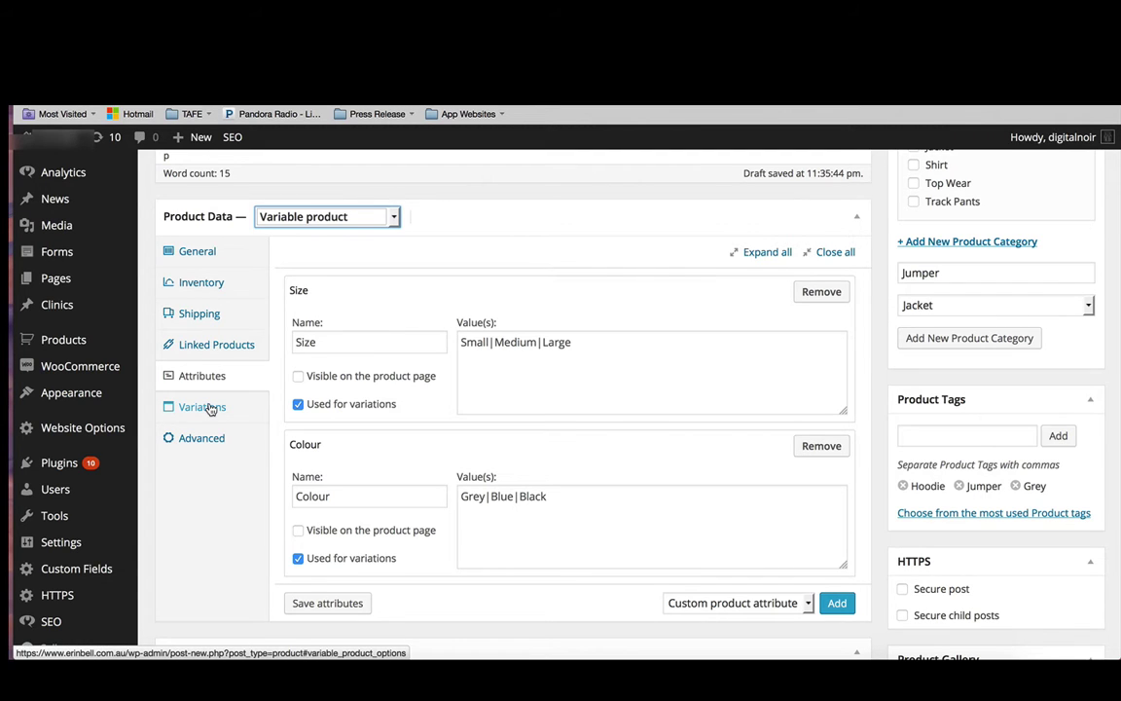
left_click(392, 216)
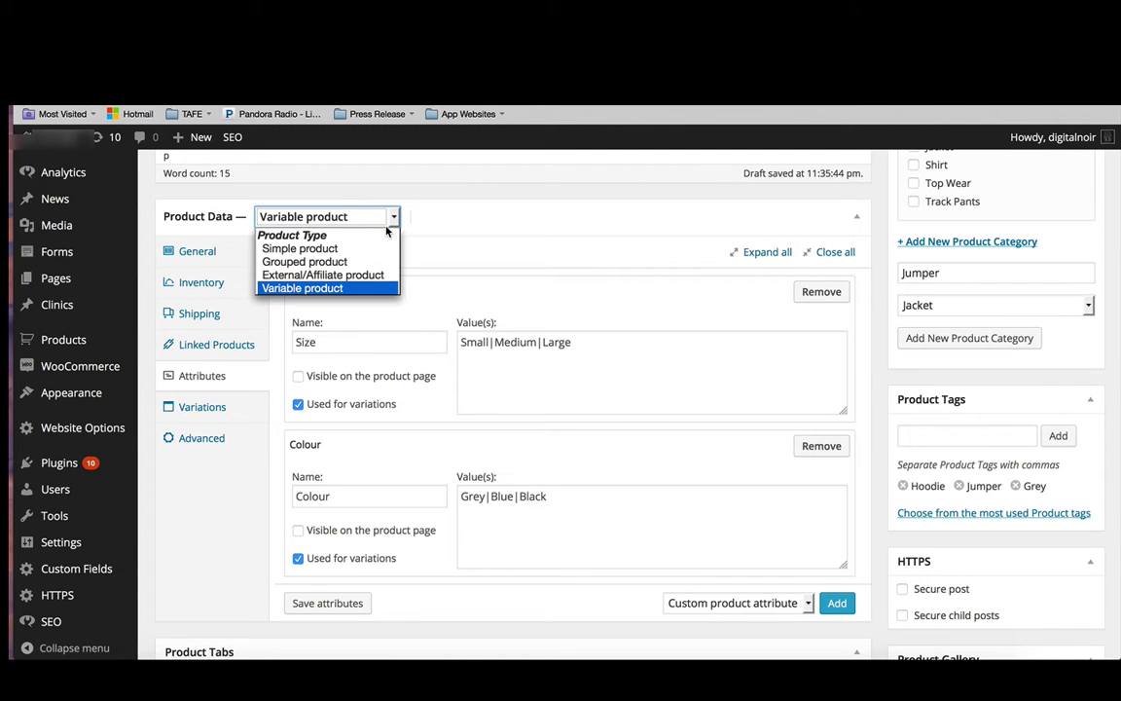
left_click(600, 261)
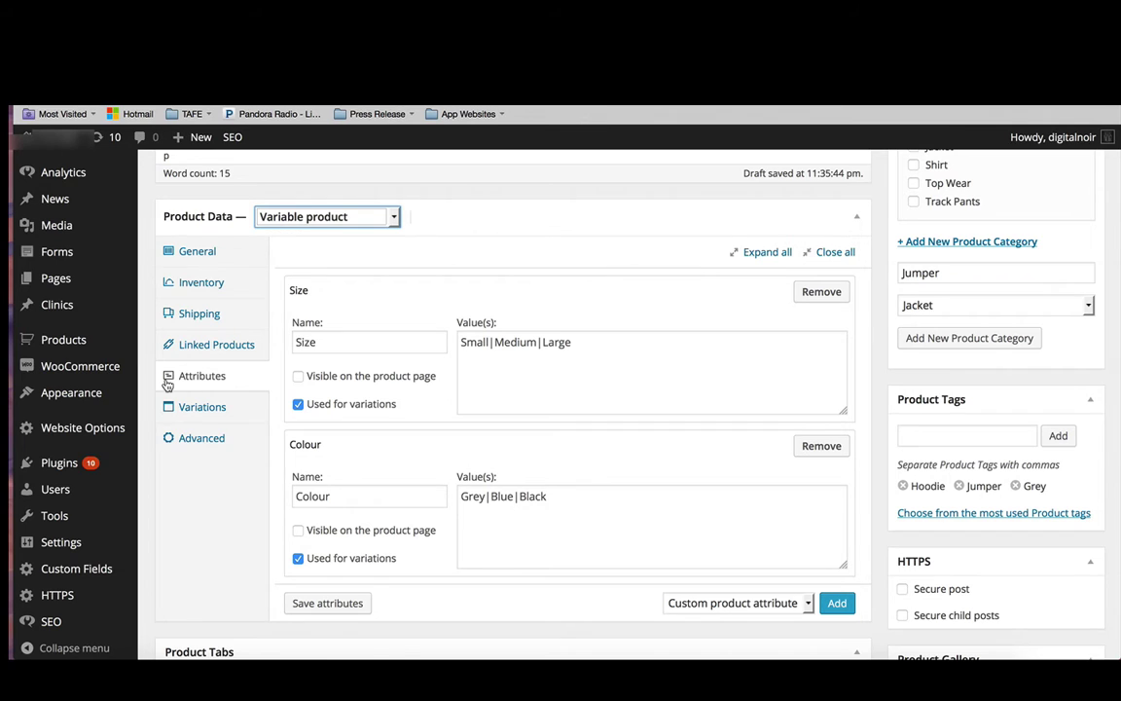
- Generate a variation for every possible combination of the Size and Colour attributes by linking all variations, and confirm
left_click(209, 409)
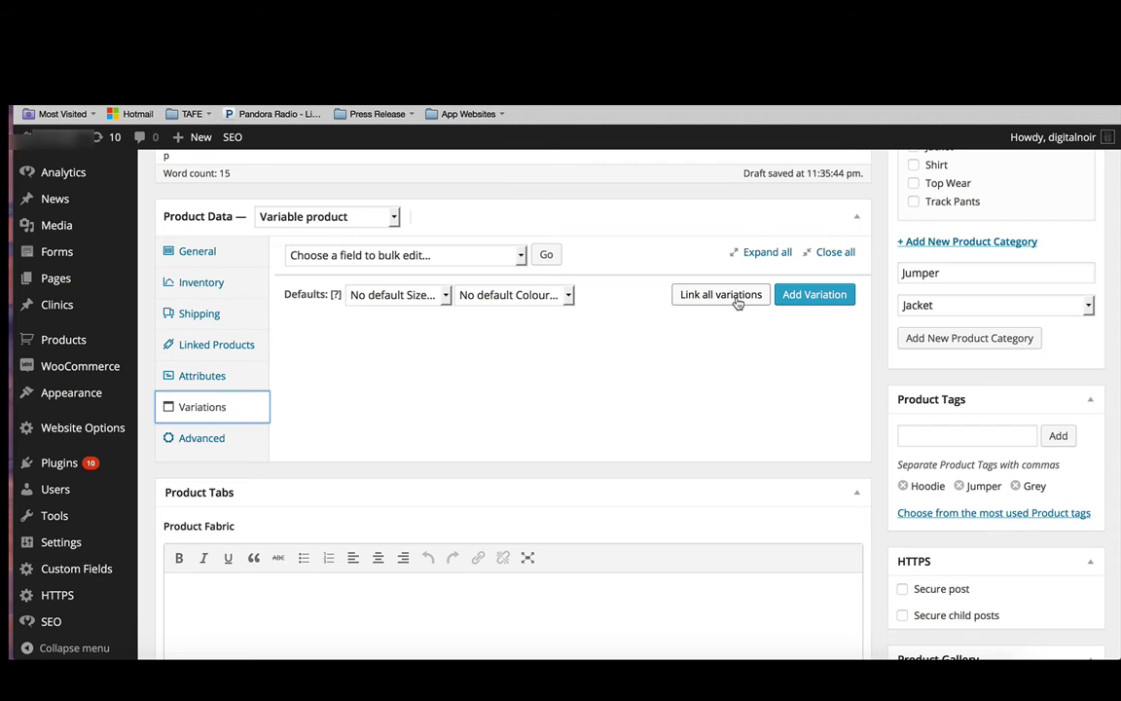
left_click(738, 295)
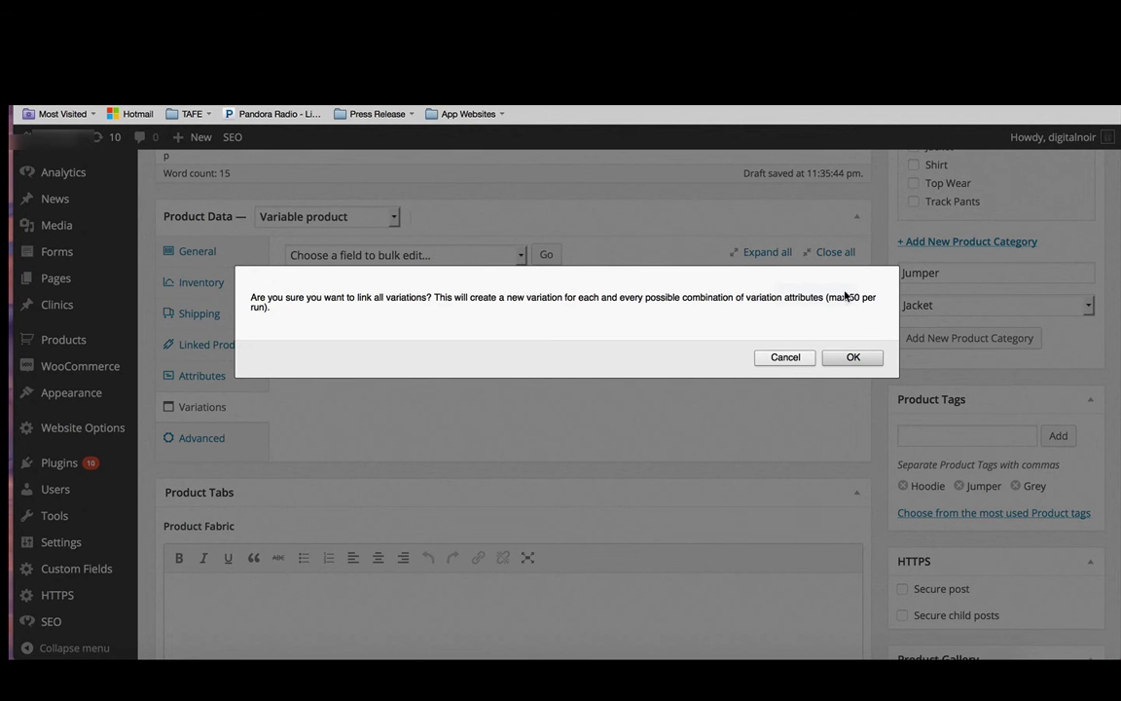
left_click(845, 358)
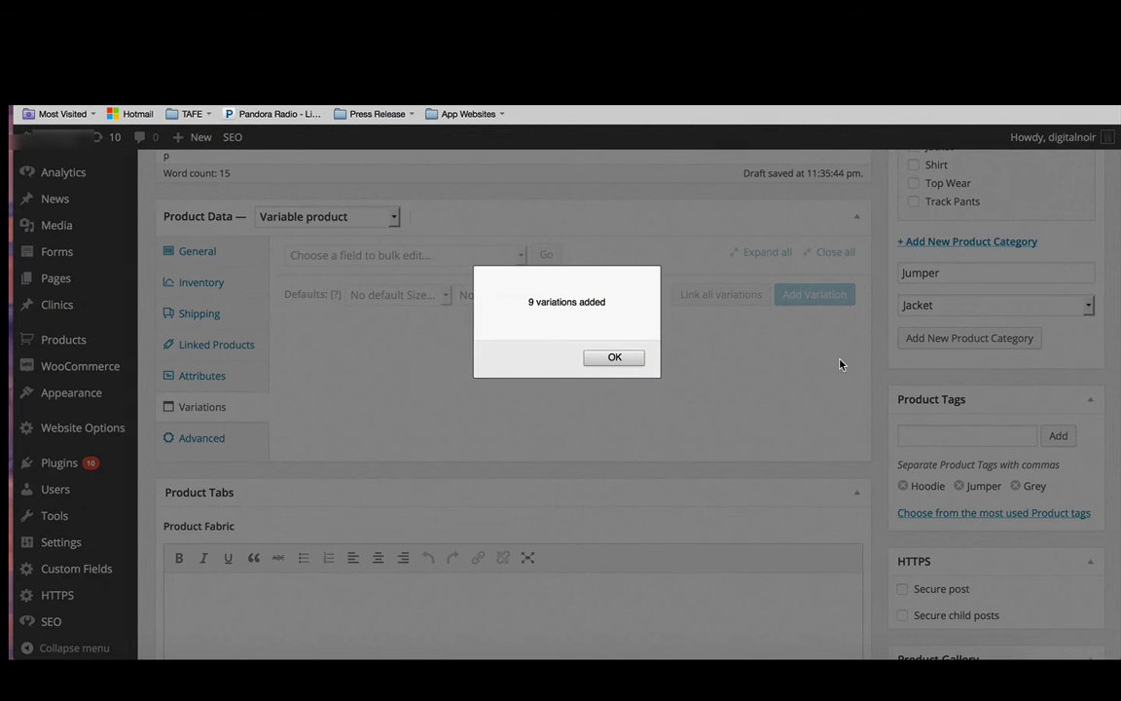
left_click(614, 358)
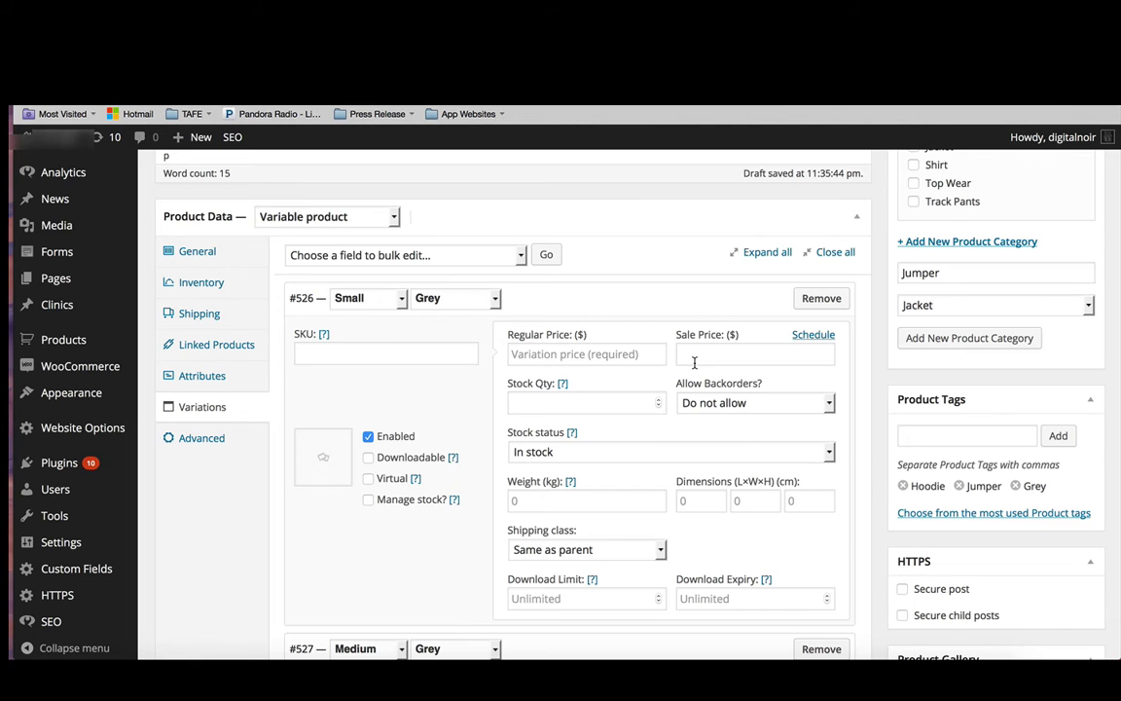
- Look through the generated size and colour variations and the price, stock, weight and shipping fields each one offers
scroll(448, 302, "down", 3)
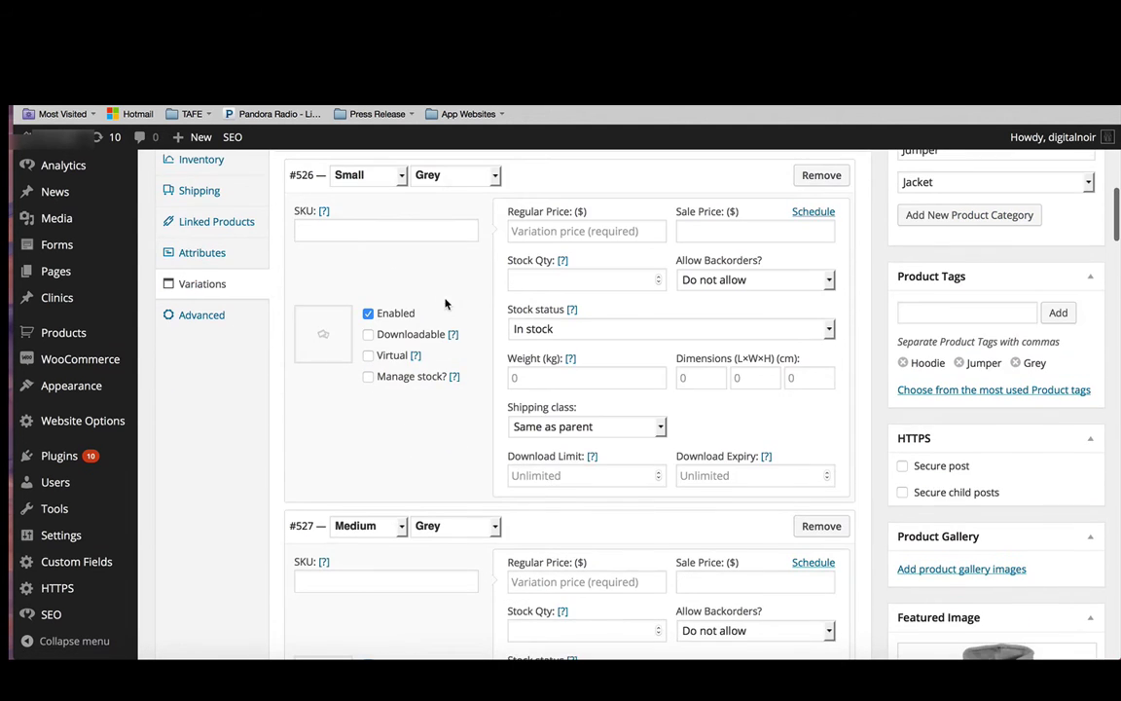
scroll(584, 498, "down", 7)
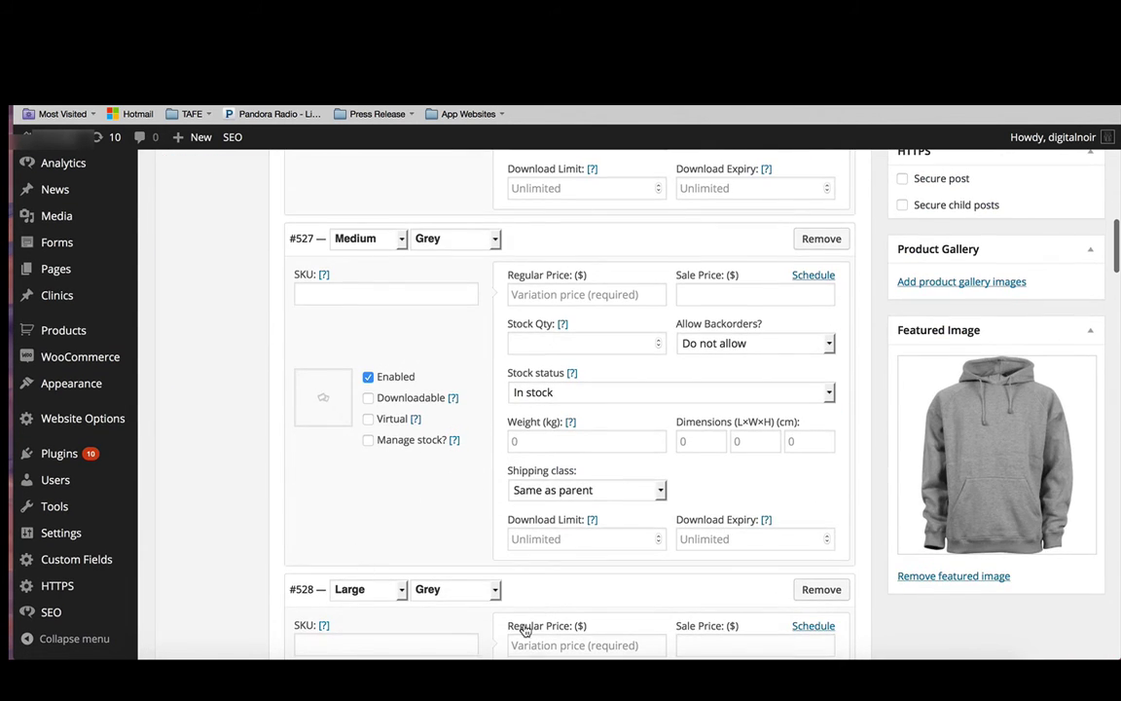
scroll(523, 631, "down", 17)
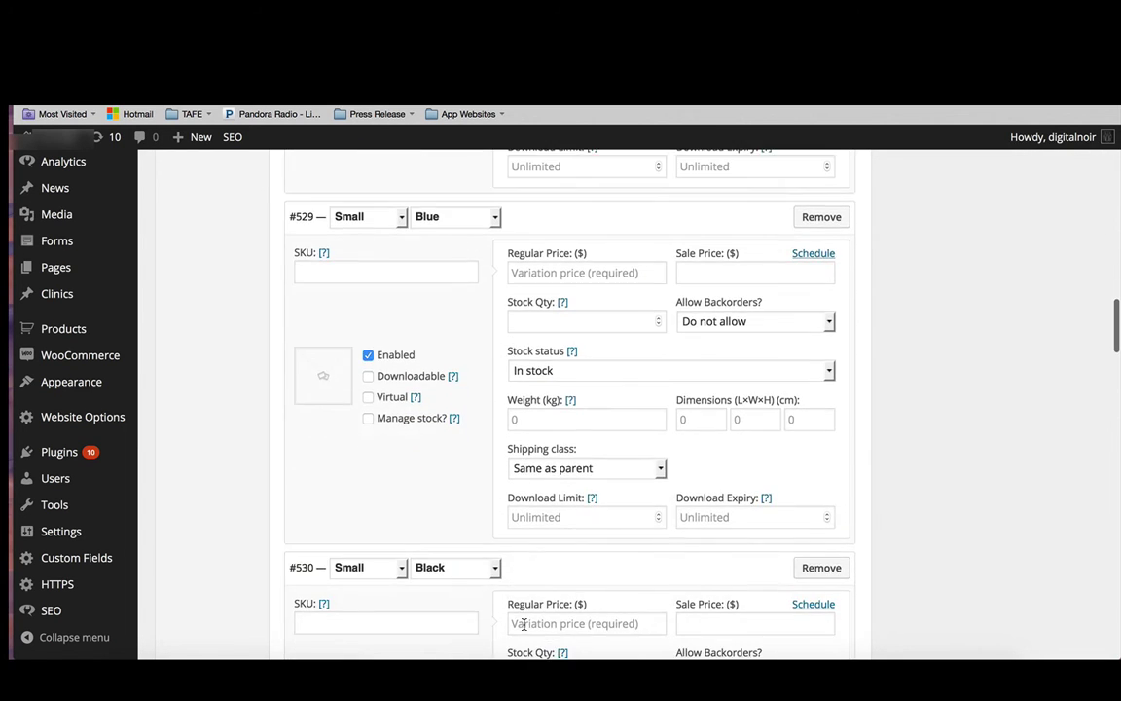
scroll(523, 624, "down", 17)
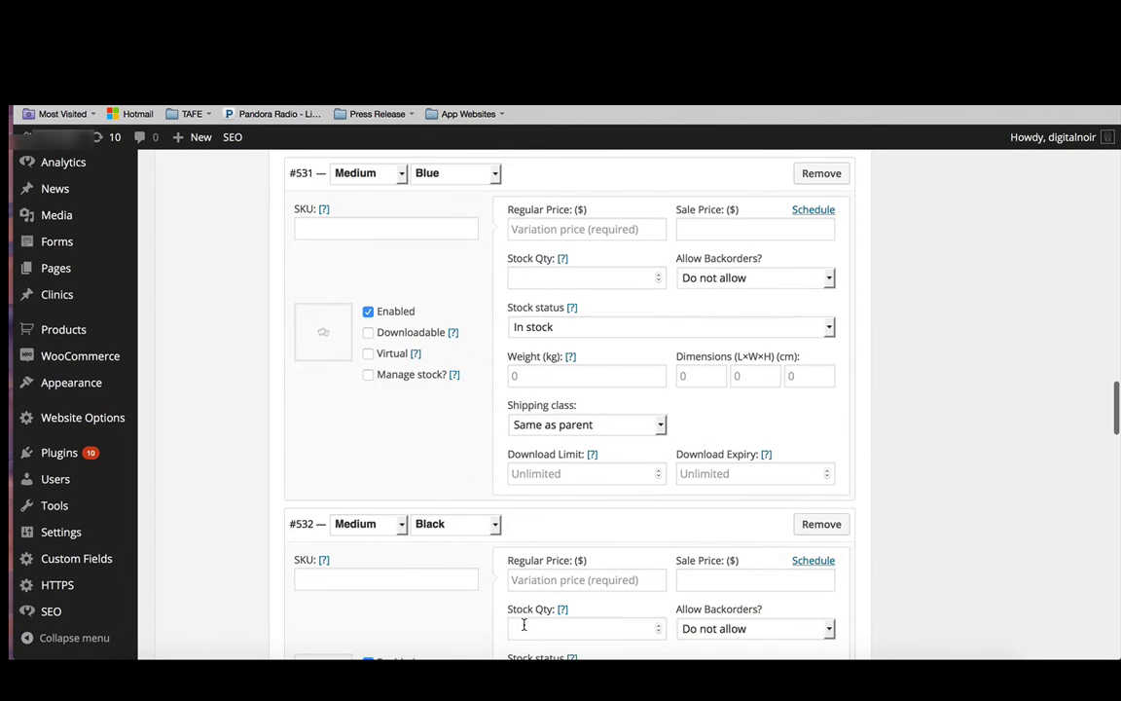
scroll(524, 623, "up", 20)
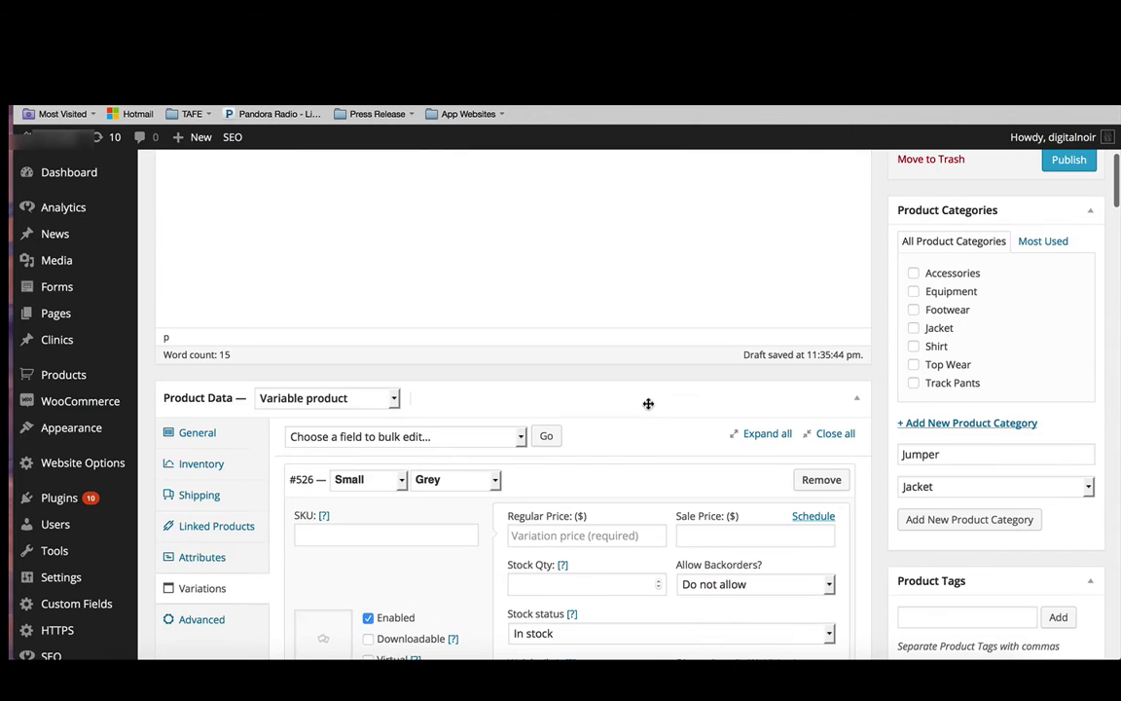
scroll(604, 556, "down", 7)
scroll(604, 556, "up", 3)
scroll(604, 556, "down", 3)
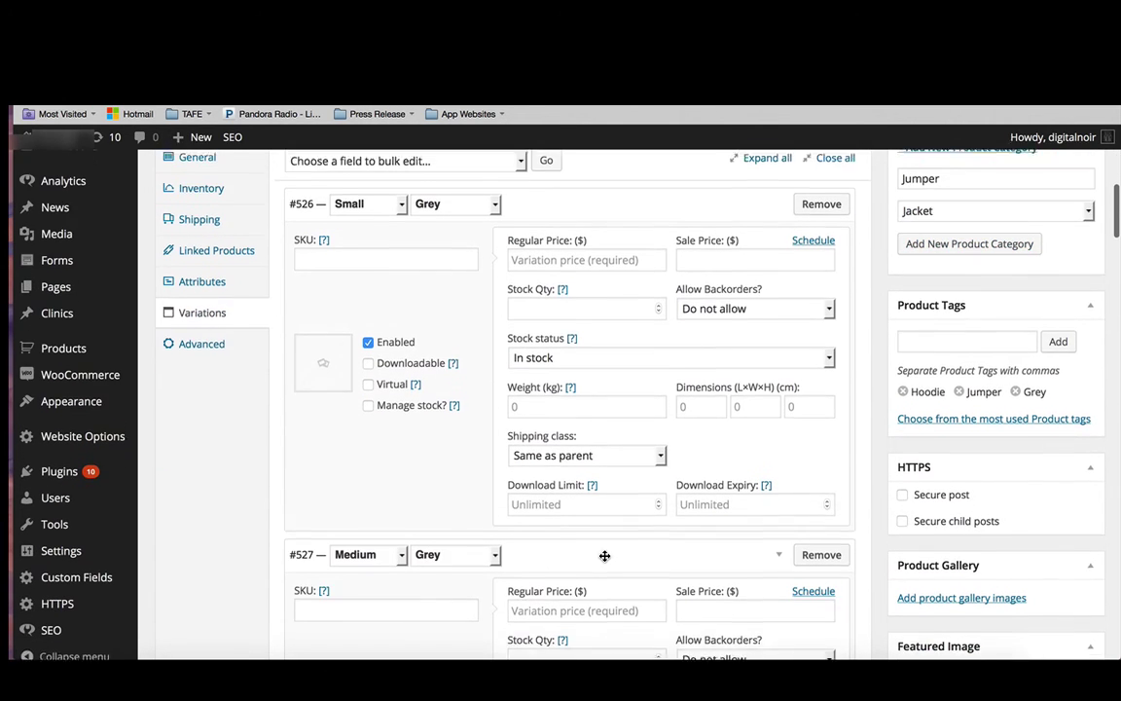
scroll(605, 556, "up", 1)
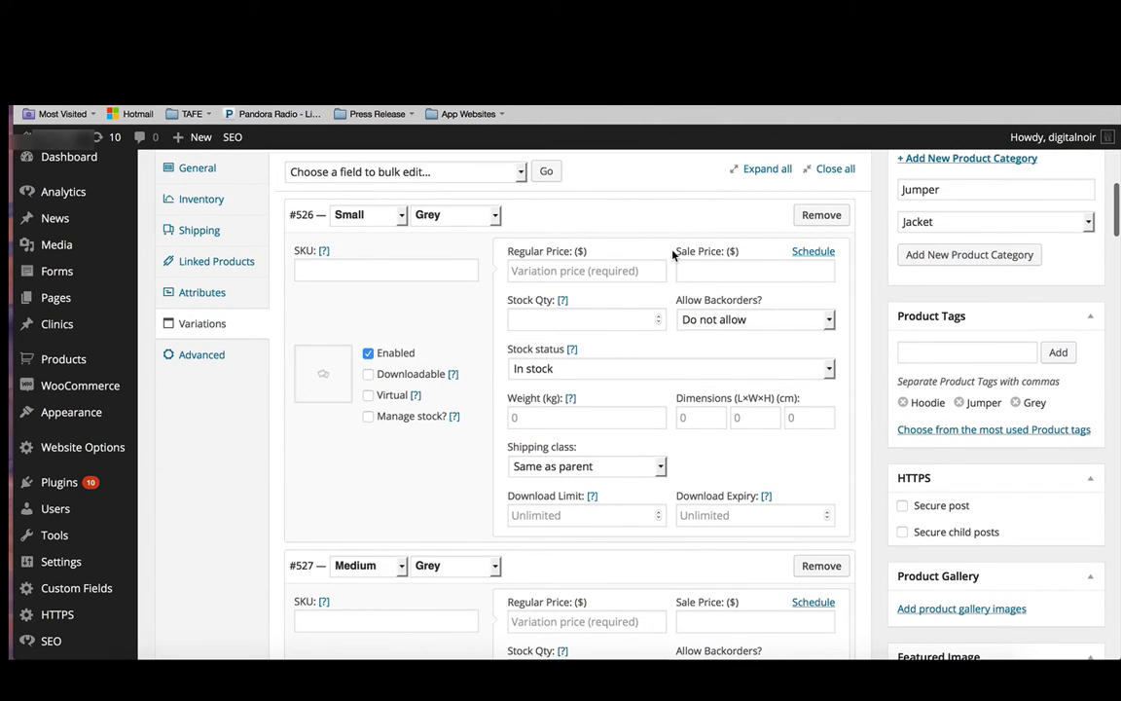
scroll(636, 521, "down", 1)
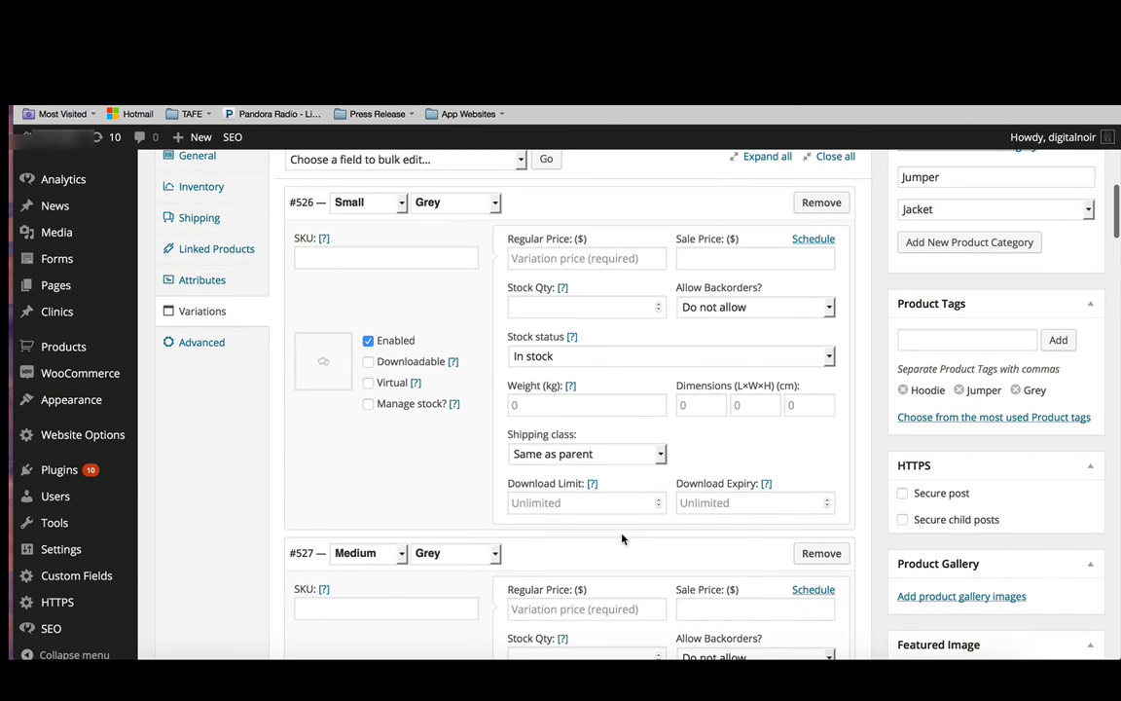
scroll(622, 539, "down", 4)
scroll(622, 538, "up", 5)
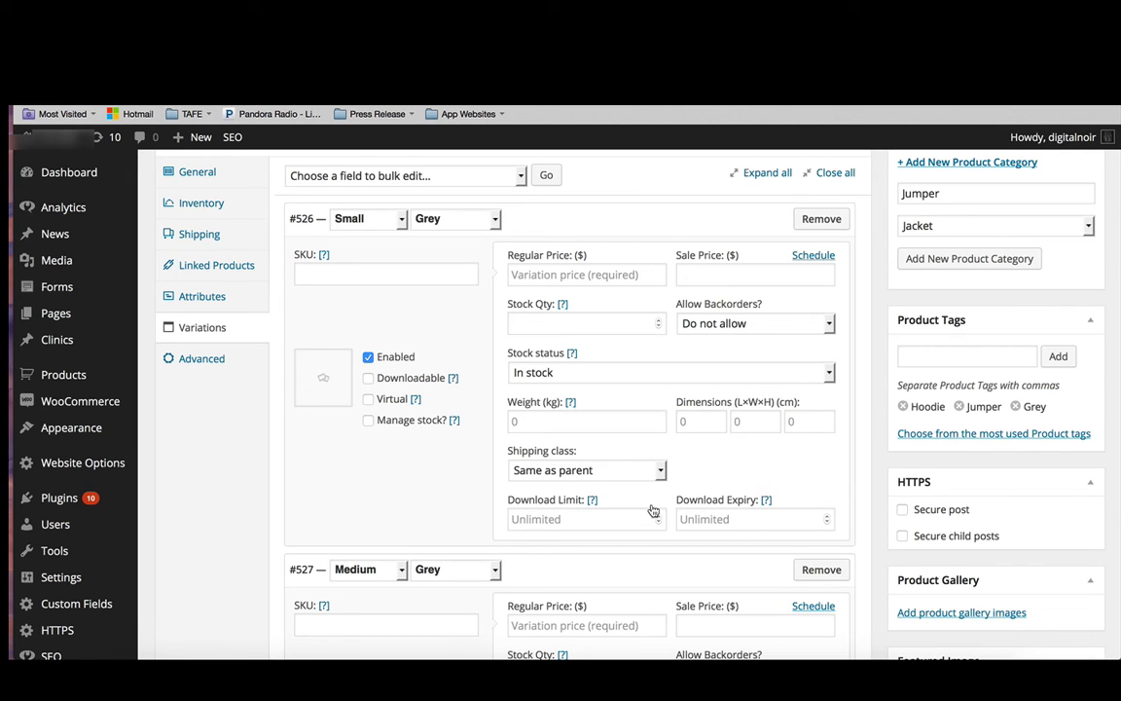
scroll(776, 473, "up", 1)
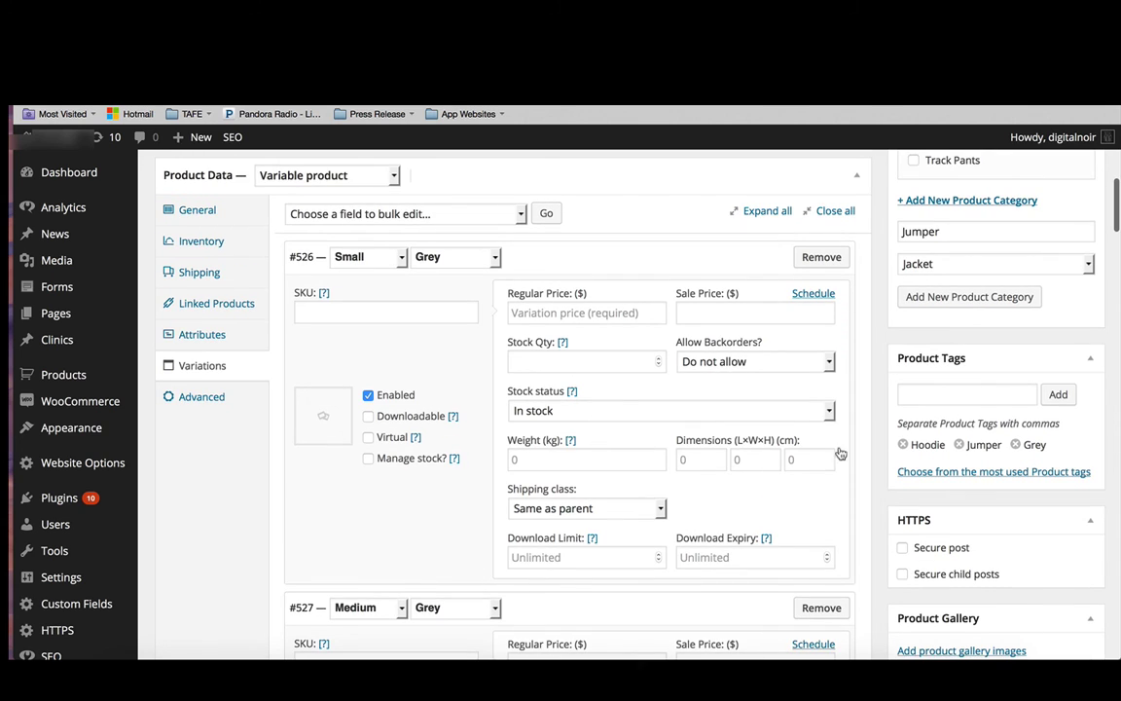